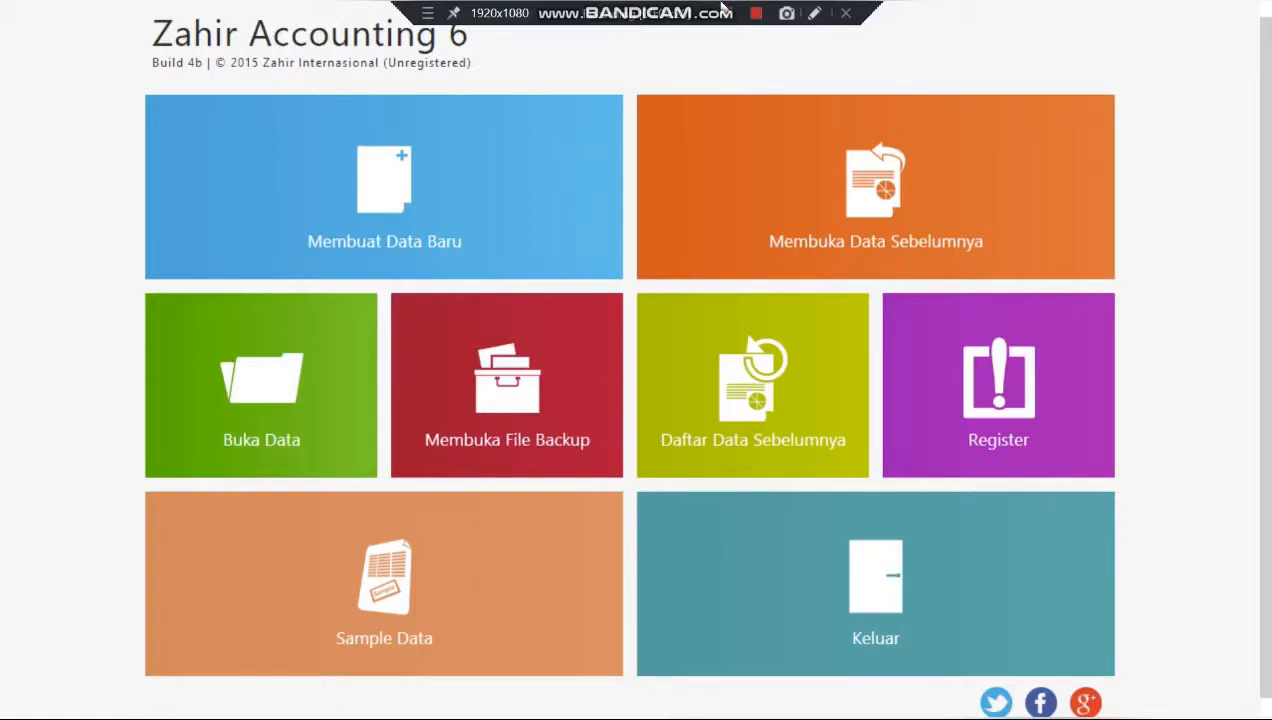
Open the server database D:\Data Zahir\PT Sumber Rezeki 1.gdb on localhost and dismiss the password facility notice.
{"action": "left_click", "coordinate": [292, 388]}
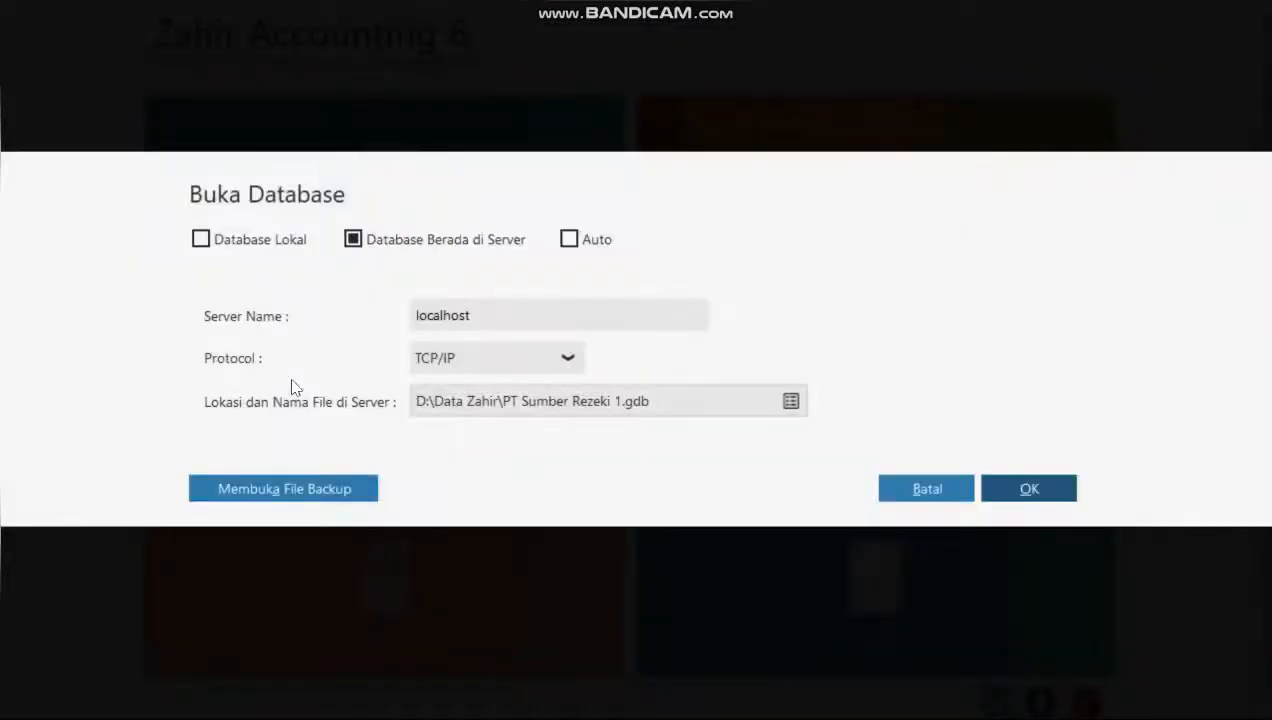
{"action": "left_click", "coordinate": [1014, 489]}
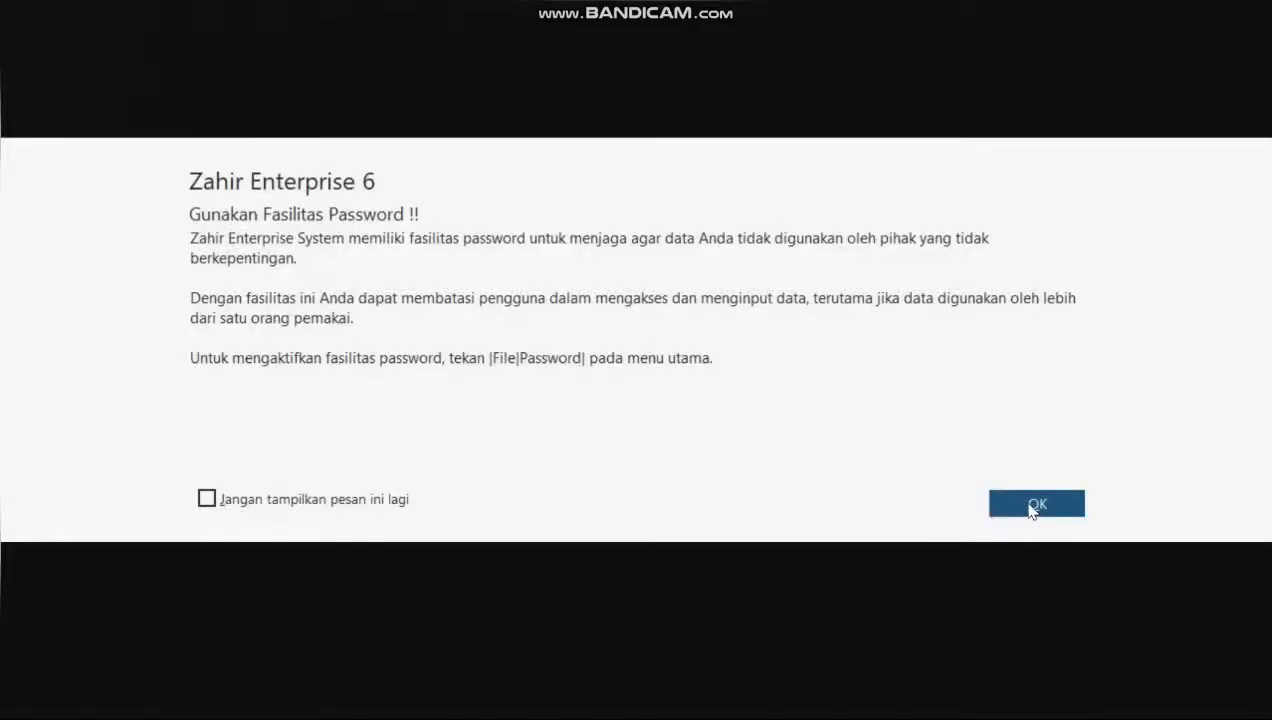
{"action": "left_click", "coordinate": [1032, 507]}
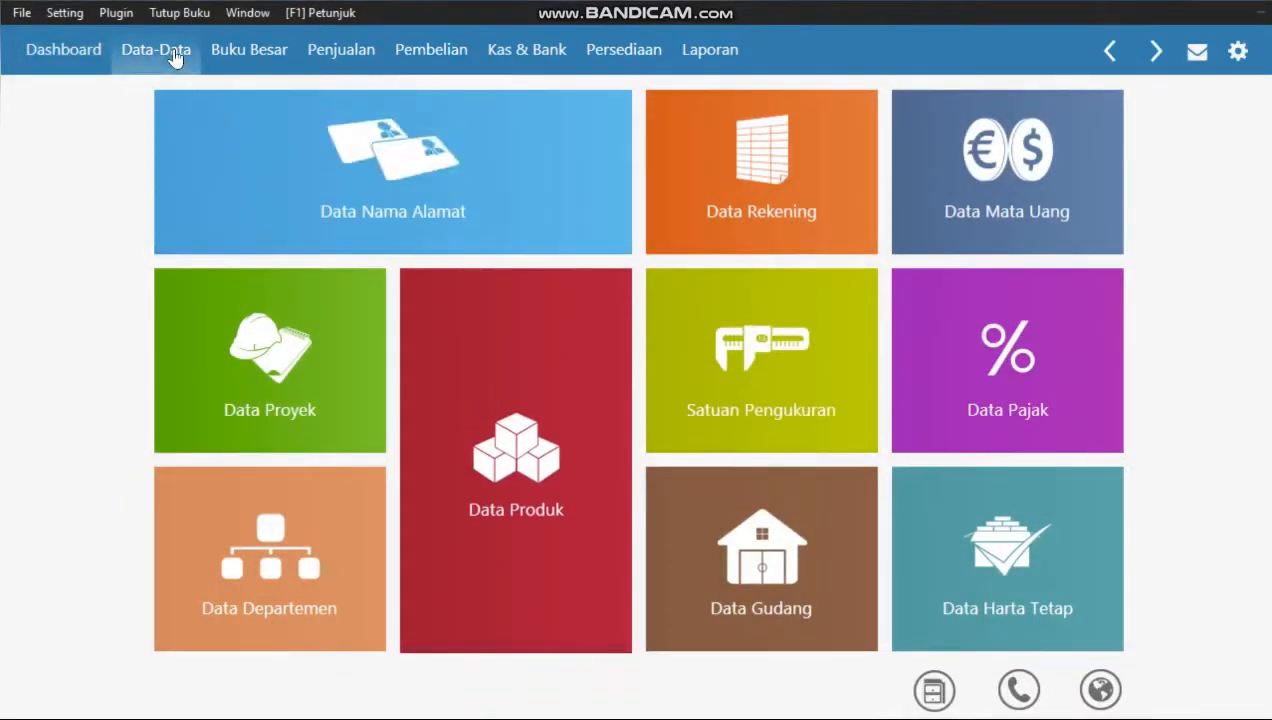
Try to record PT Megantara as a new customer company in the name and address data, with its customer ID.
{"action": "mouse_move", "coordinate": [287, 159]}
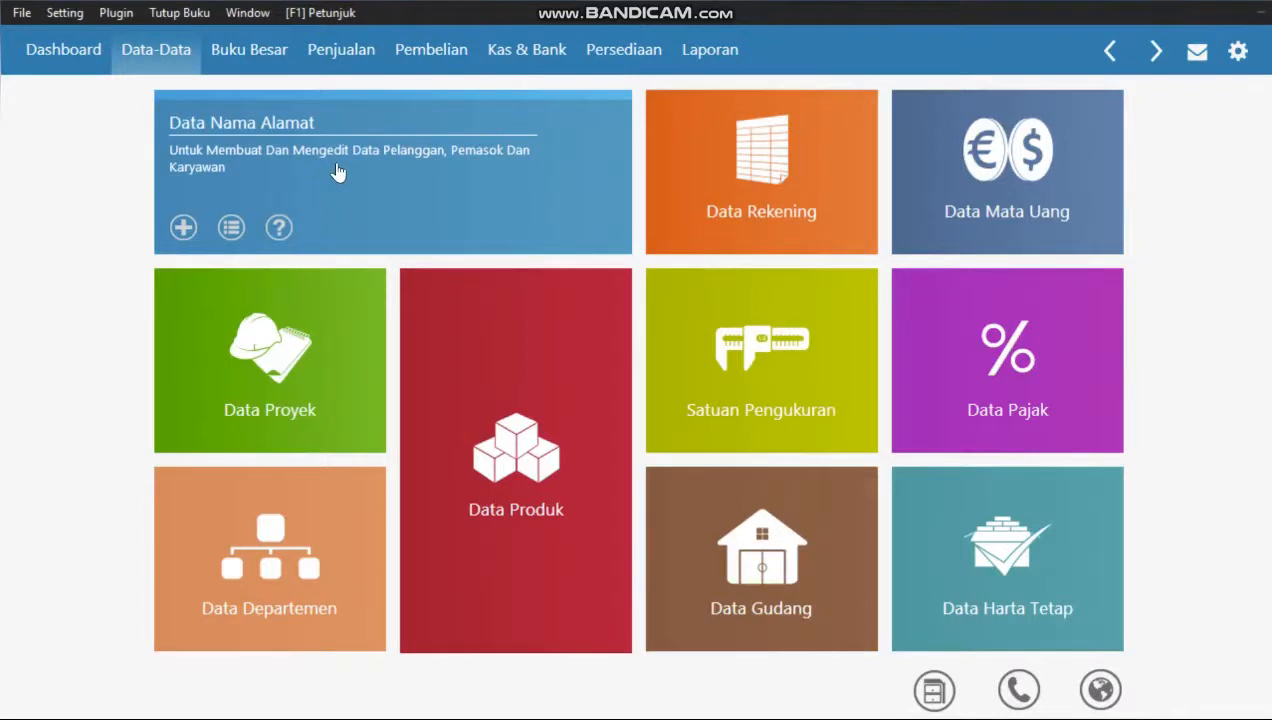
{"action": "left_click", "coordinate": [185, 231]}
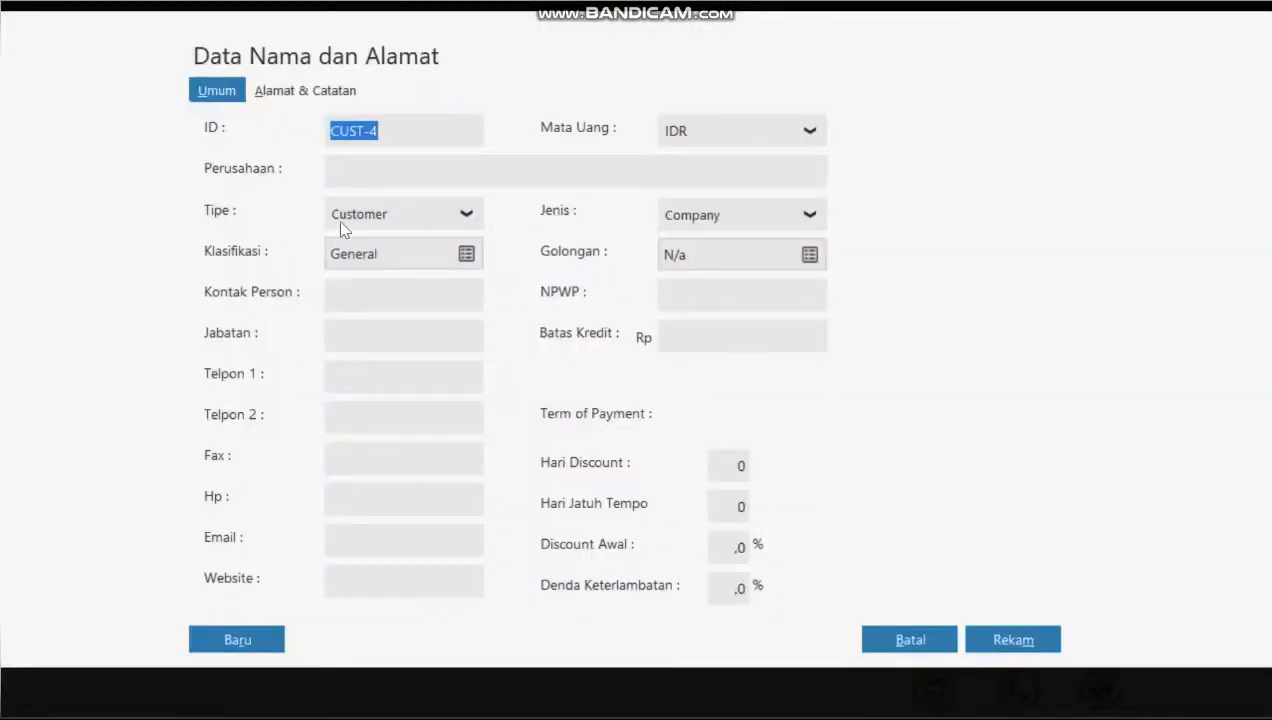
{"action": "left_click", "coordinate": [412, 127]}
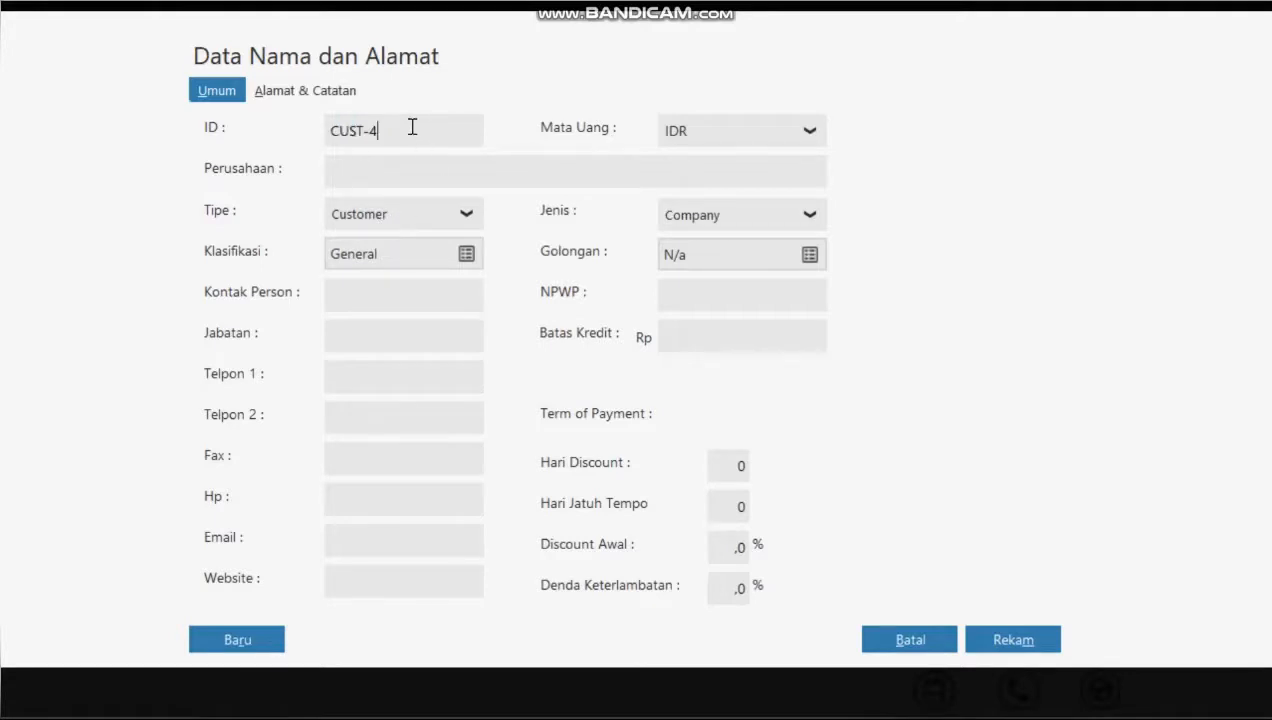
{"action": "key", "text": "BackSpace"}
{"action": "type", "text": "1"}
{"action": "left_click", "coordinate": [374, 167]}
{"action": "type", "text": "PT Megantara"}
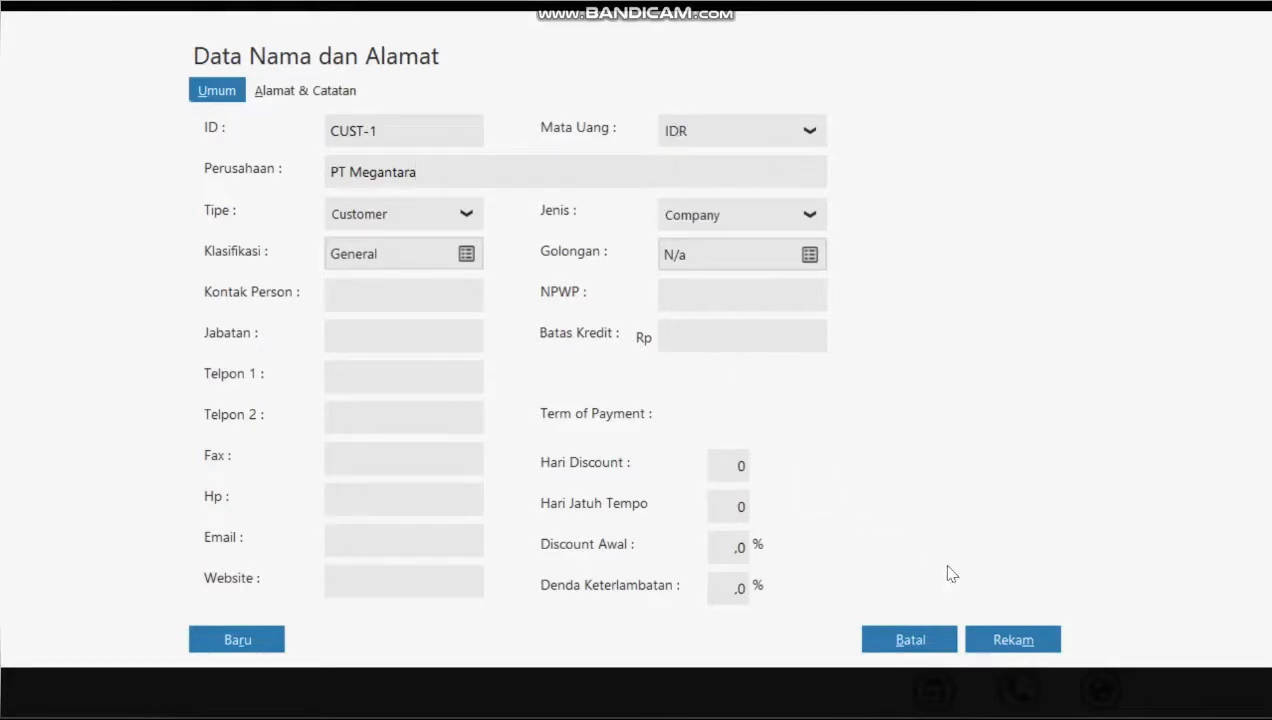
{"action": "left_click", "coordinate": [1007, 642]}
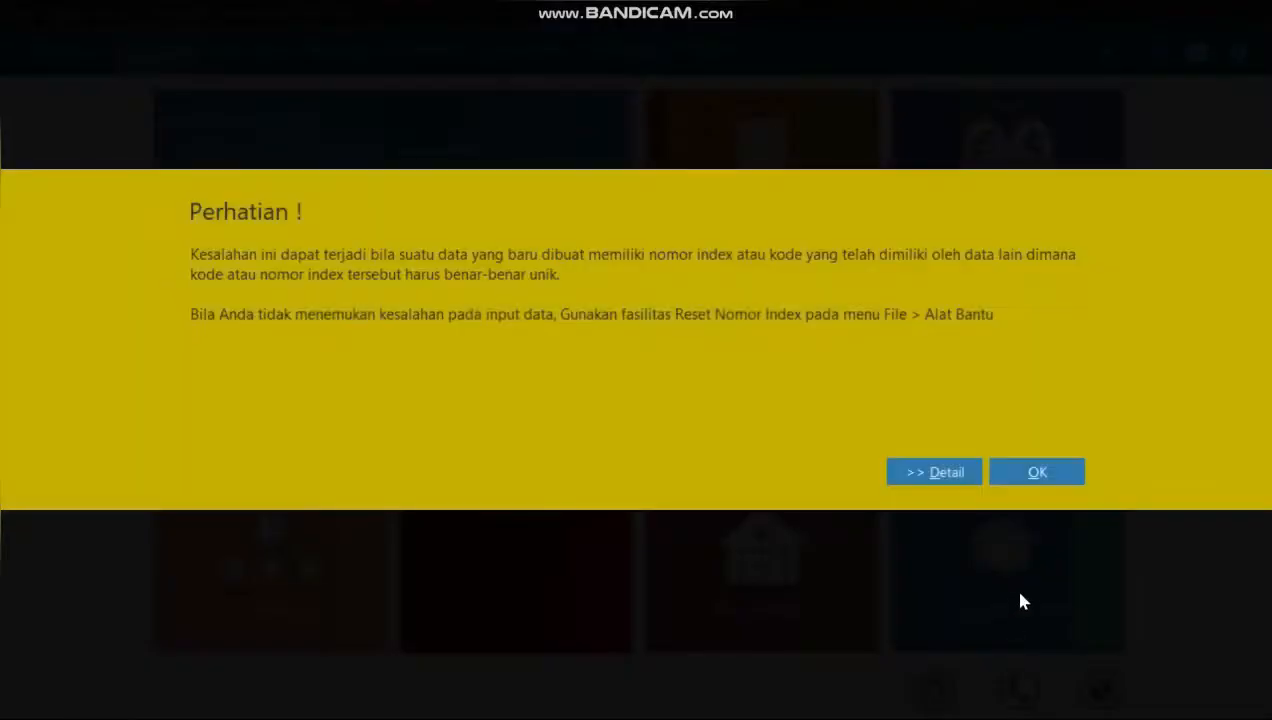
{"action": "left_click", "coordinate": [1022, 476]}
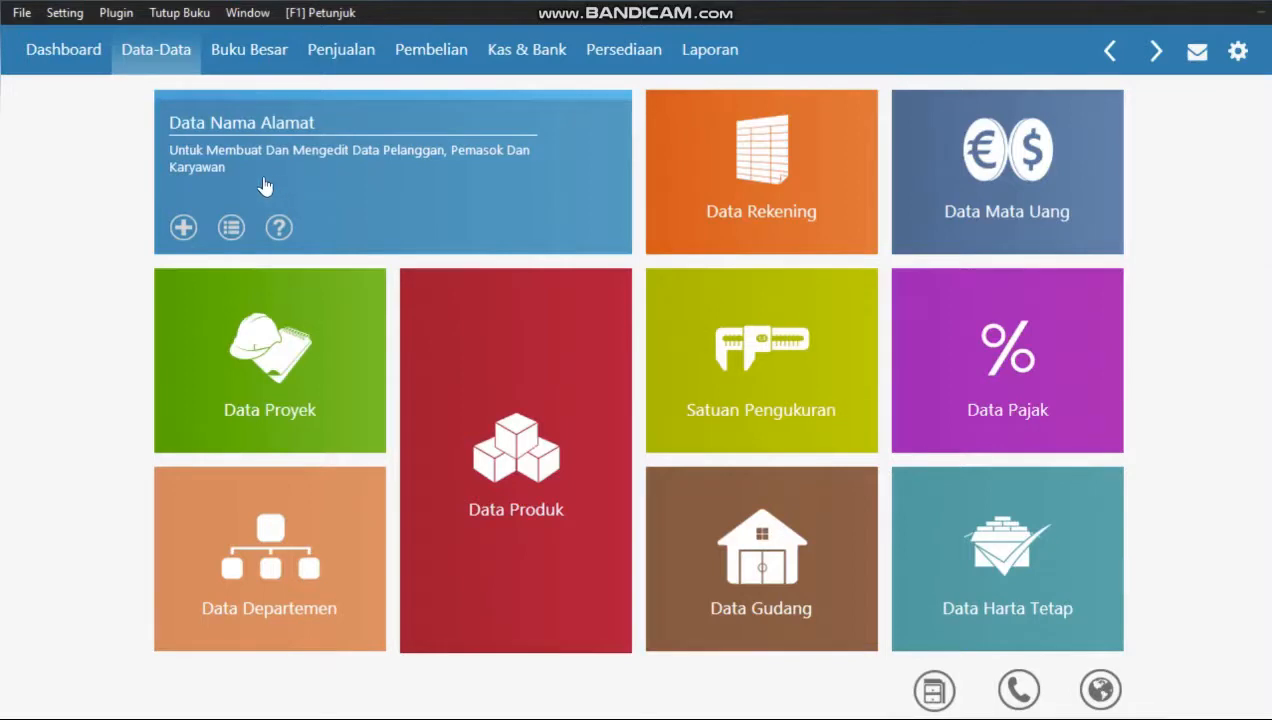
Try to record PT Unggul Utama as a new customer company with its customer ID.
{"action": "left_click", "coordinate": [183, 229]}
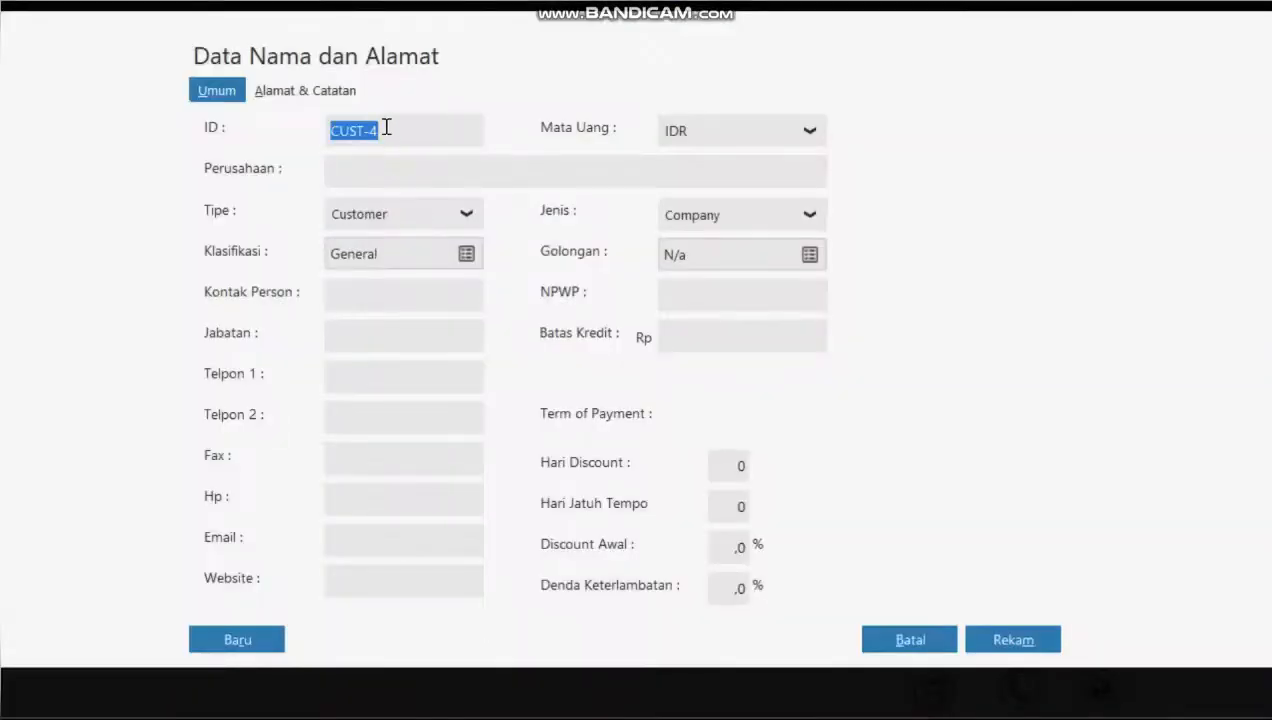
{"action": "left_click", "coordinate": [386, 127]}
{"action": "key", "text": "BackSpace"}
{"action": "type", "text": "2"}
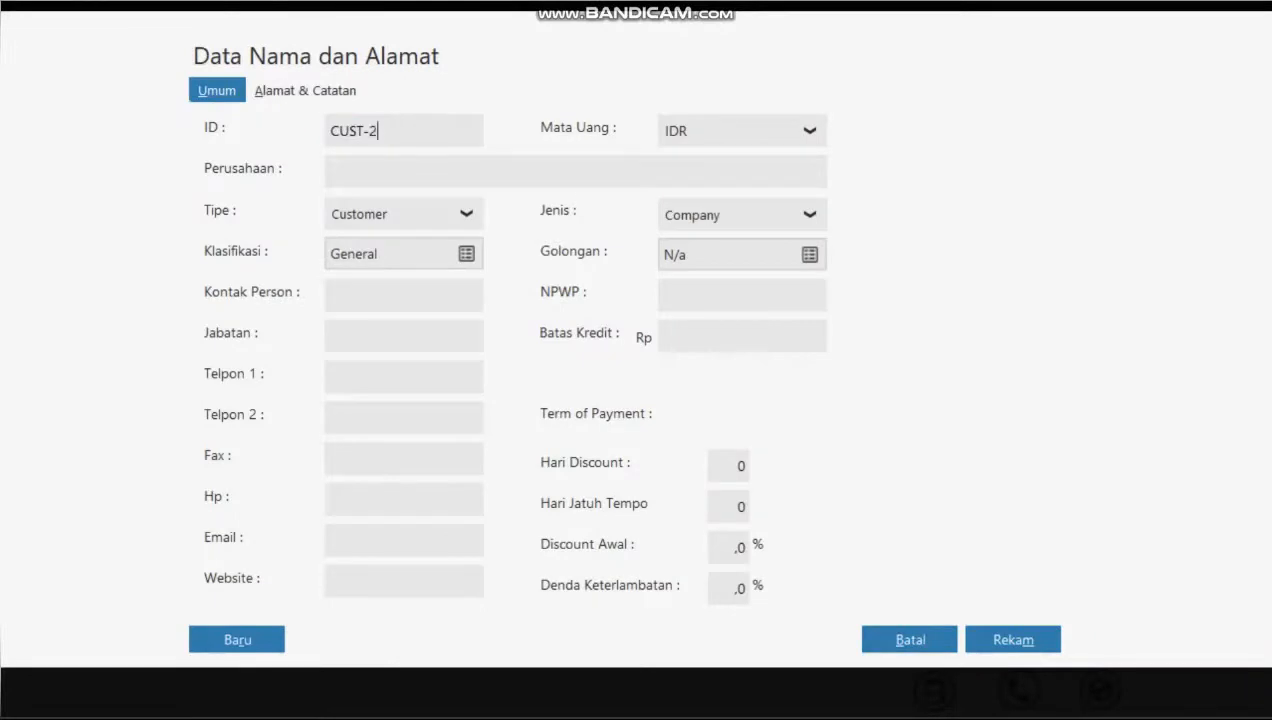
{"action": "left_click", "coordinate": [480, 170]}
{"action": "type", "text": "PT Unggul Utama"}
{"action": "left_click", "coordinate": [1032, 638]}
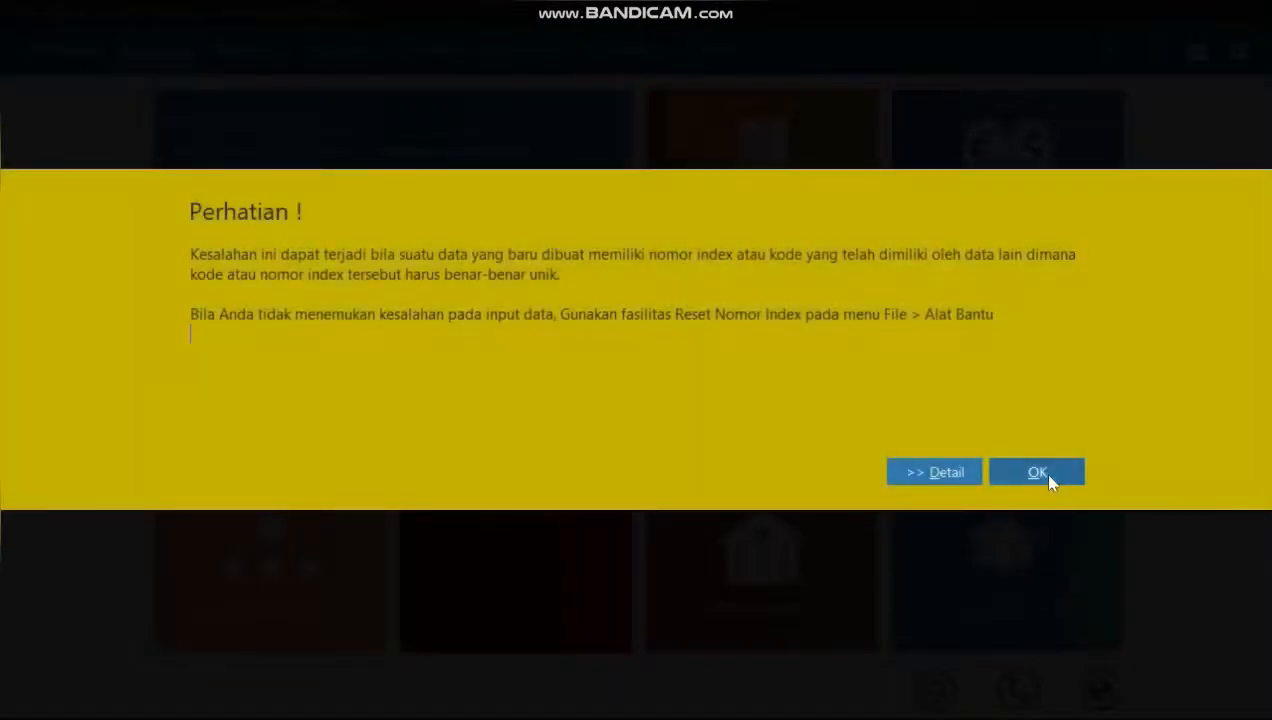
{"action": "left_click", "coordinate": [1038, 472]}
Try to record CV Cipta Kreasi as a new customer company with its customer ID.
{"action": "mouse_move", "coordinate": [185, 187]}
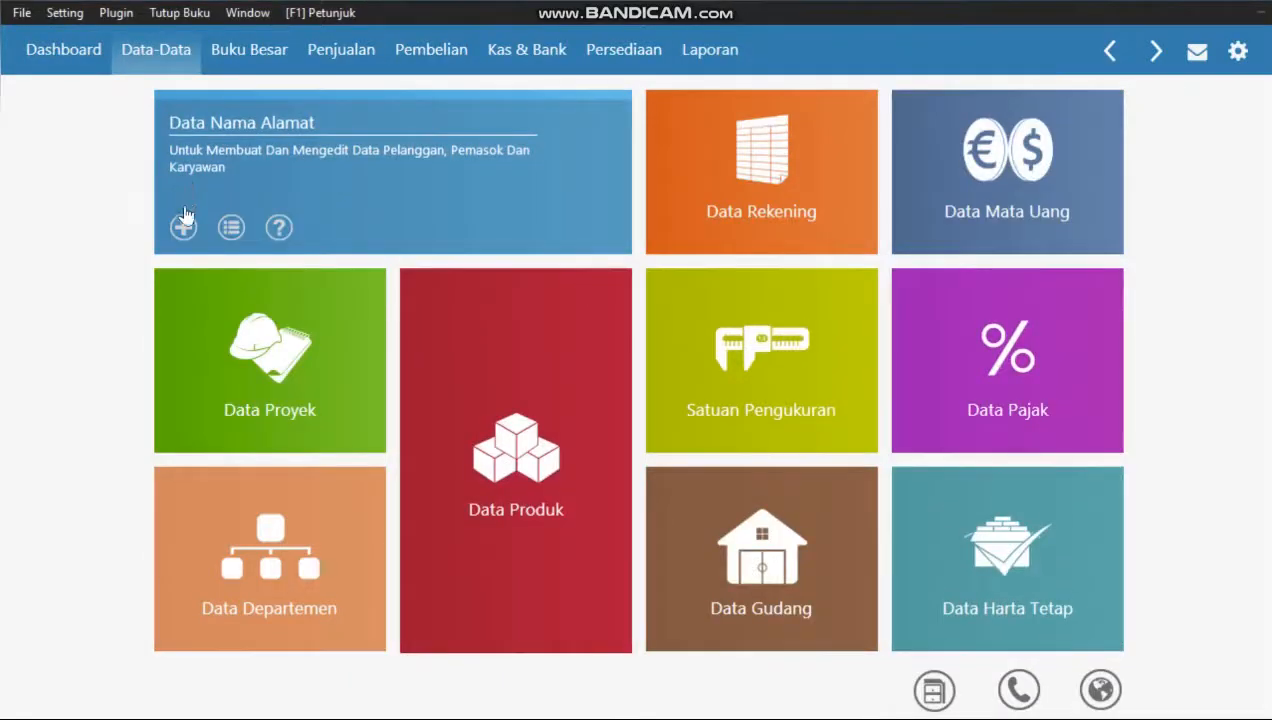
{"action": "left_click", "coordinate": [184, 226]}
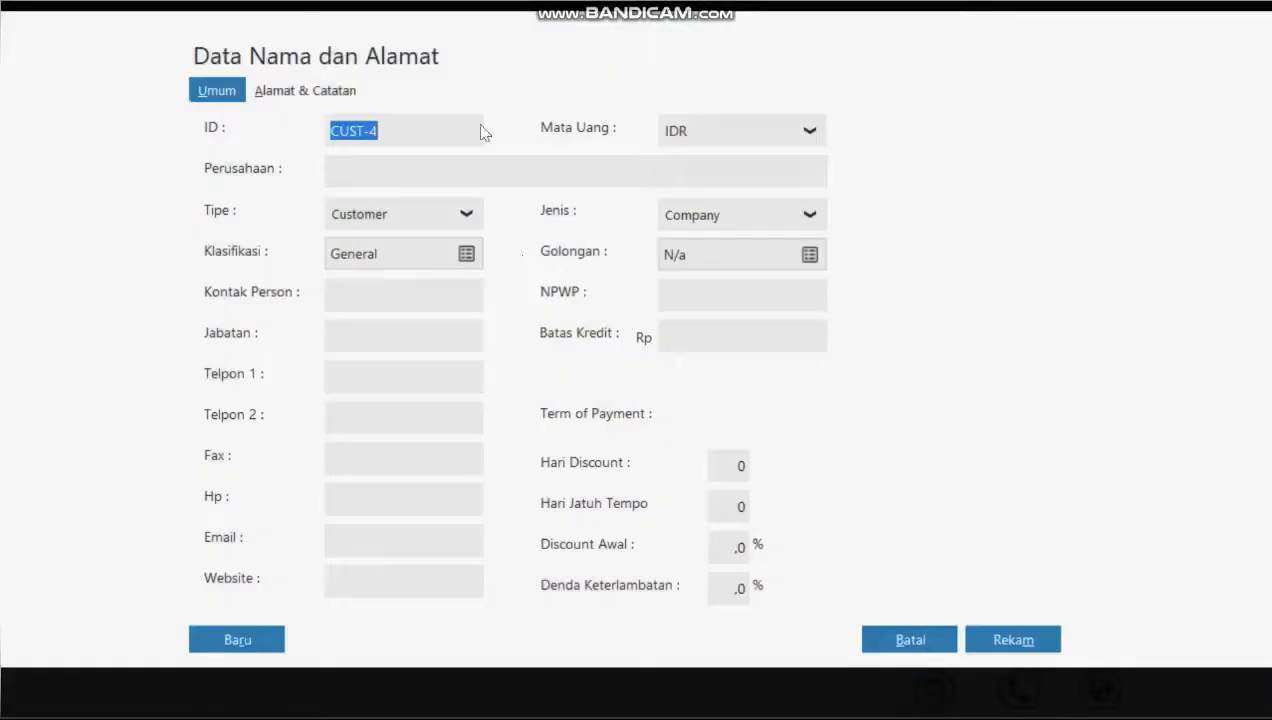
{"action": "left_click", "coordinate": [451, 128]}
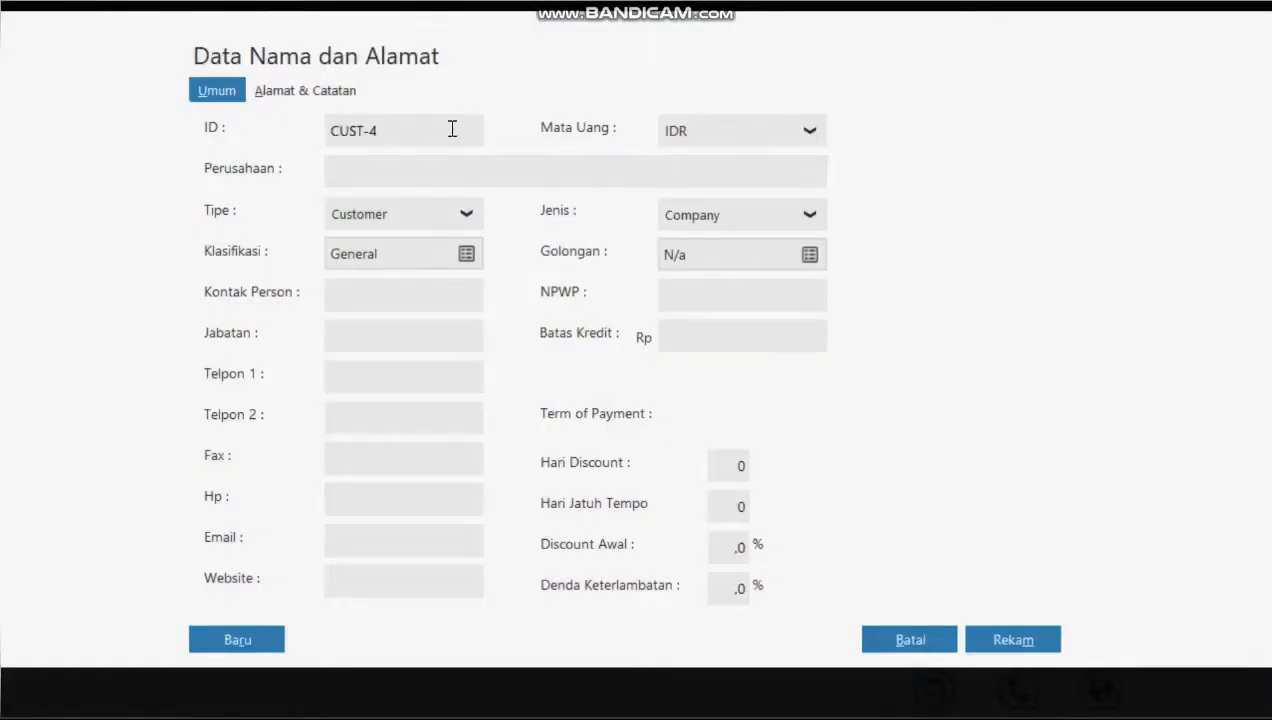
{"action": "key", "text": "BackSpace"}
{"action": "type", "text": "3c"}
{"action": "key", "text": "BackSpace"}
{"action": "type", "text": "CV Cipta Kreasi"}
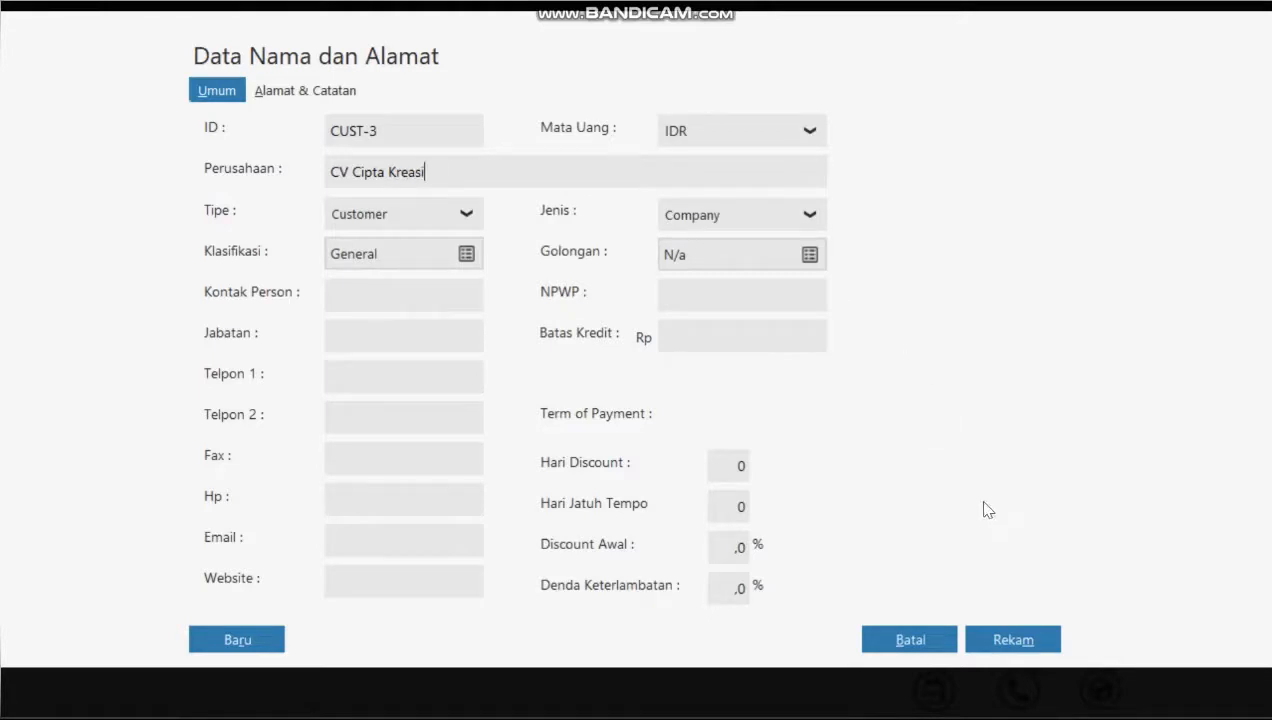
{"action": "left_click", "coordinate": [1010, 641]}
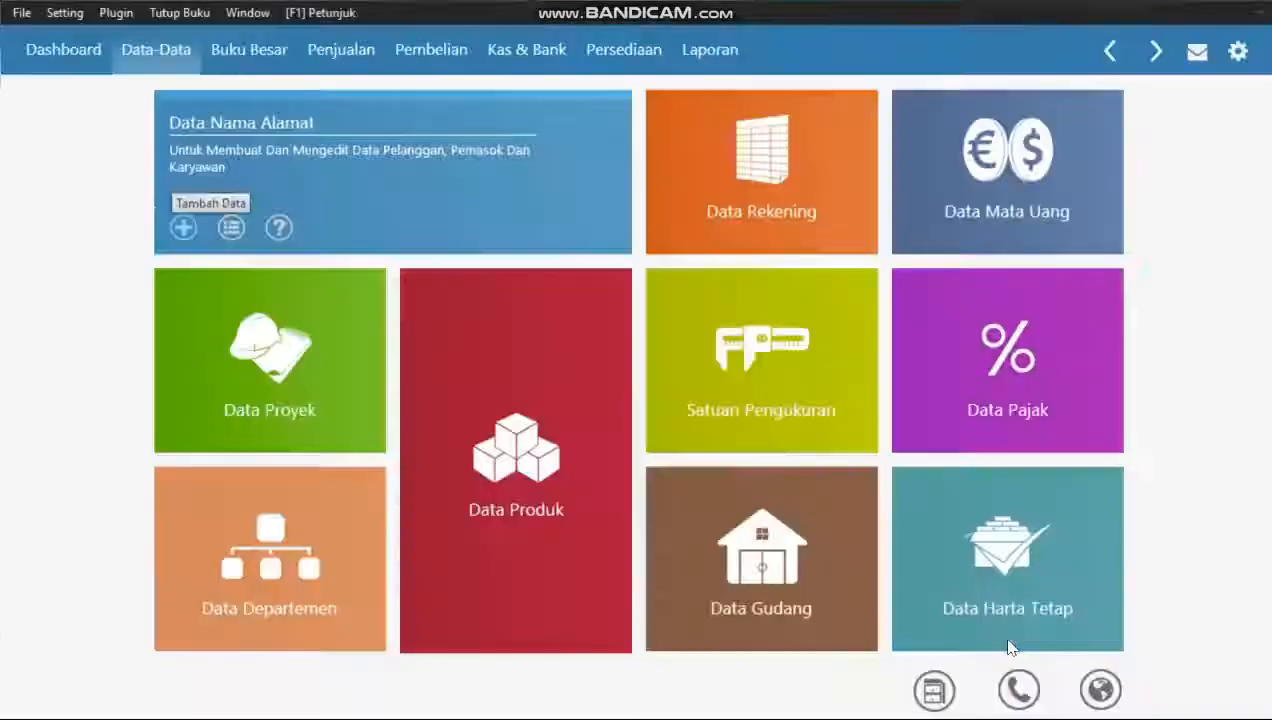
{"action": "left_click", "coordinate": [1038, 473]}
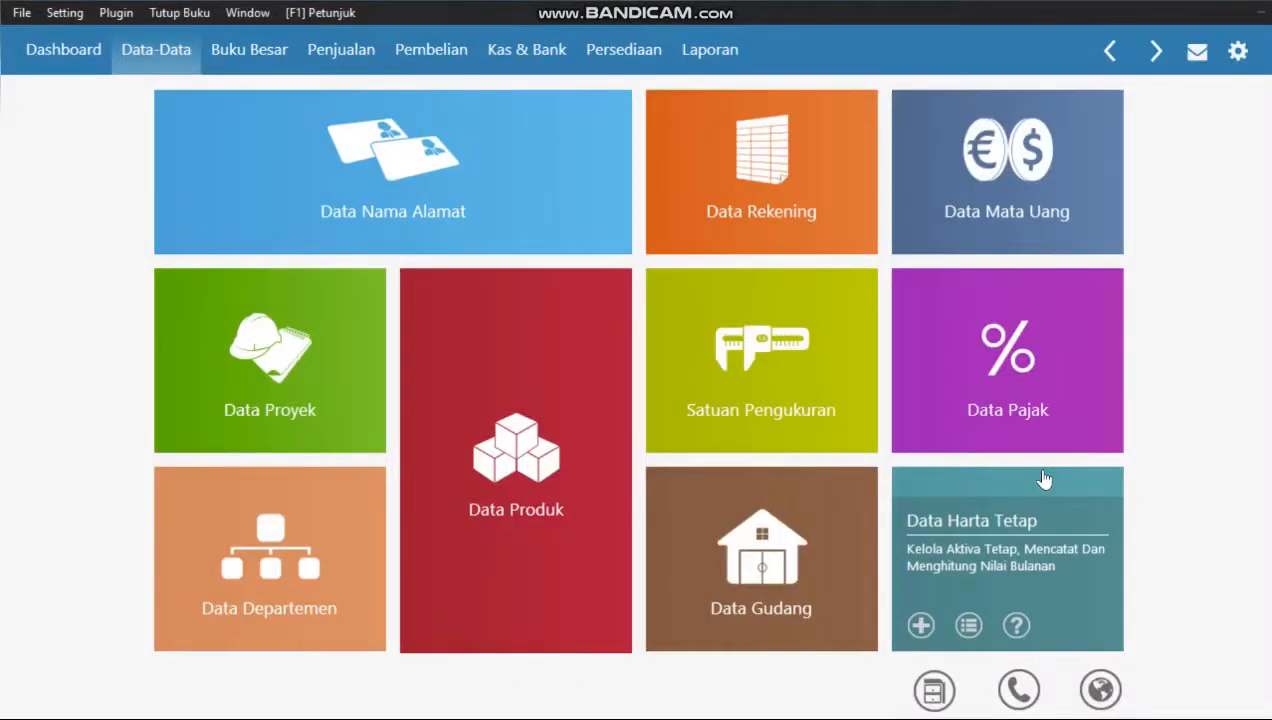
Start a new entry in the opening balances of trade receivables (Saldo Awal Piutang Usaha) for customer PT Megantara.
{"action": "mouse_move", "coordinate": [703, 405]}
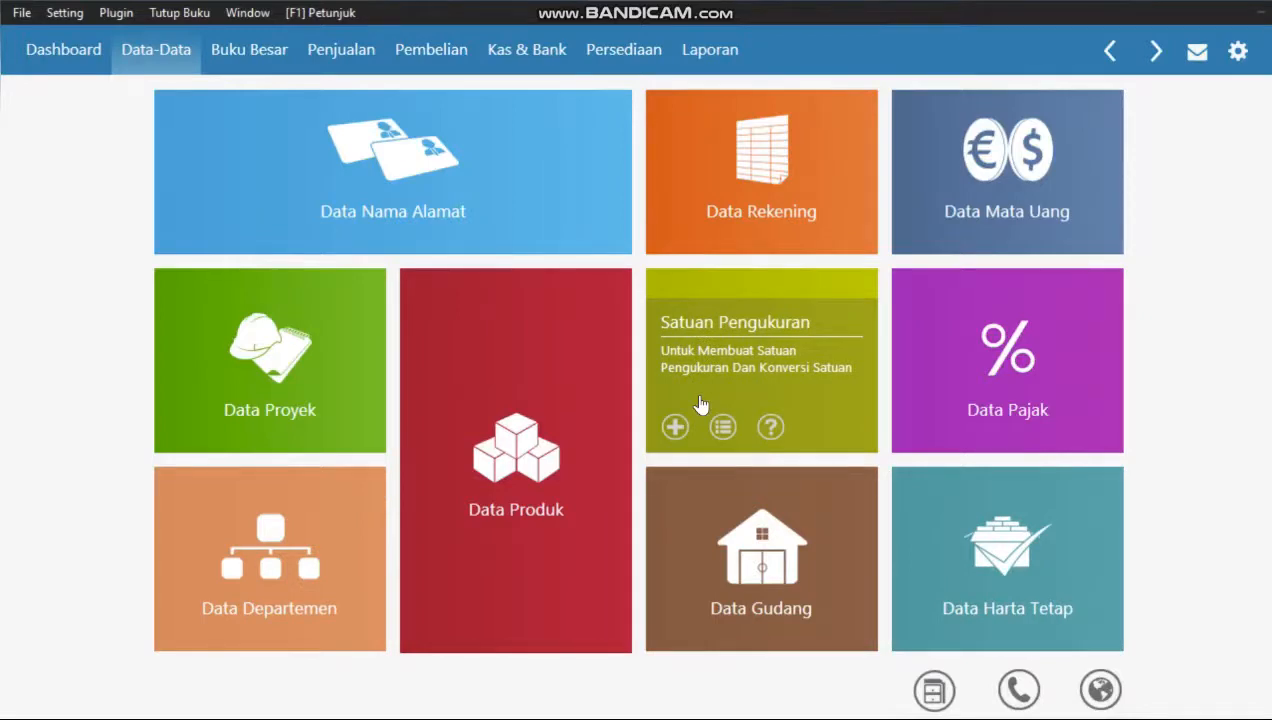
{"action": "left_click", "coordinate": [79, 14]}
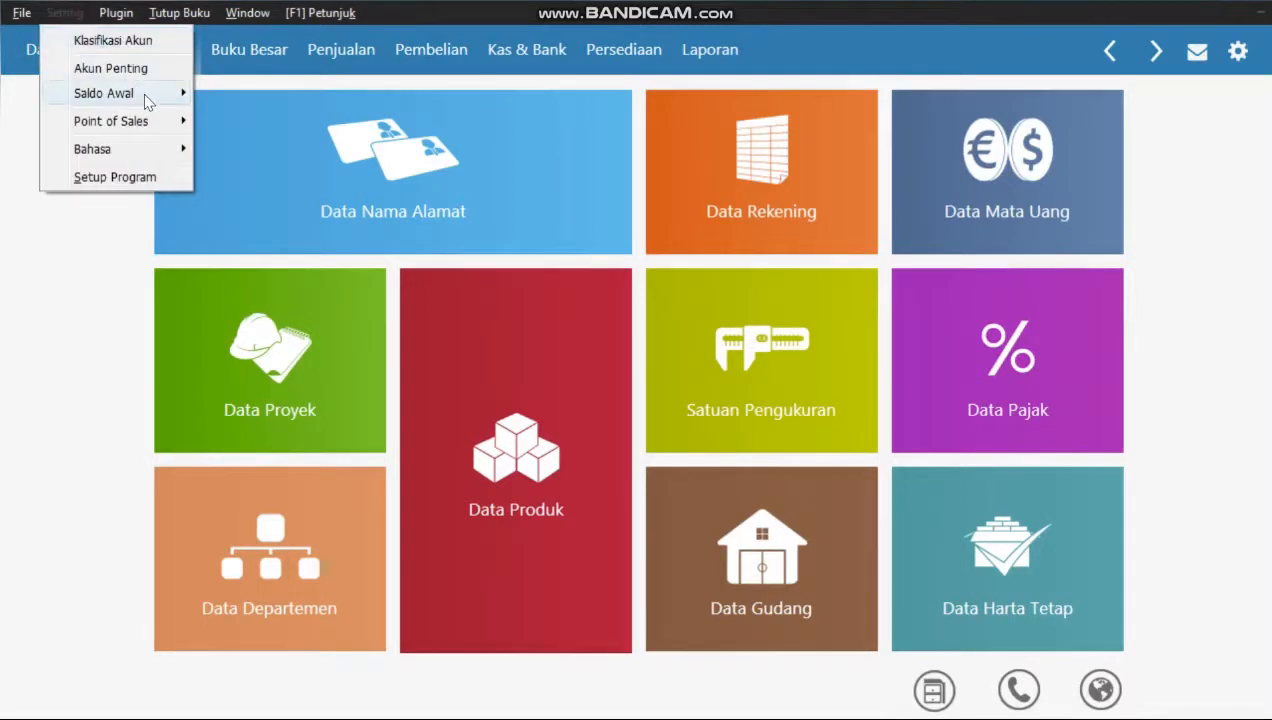
{"action": "mouse_move", "coordinate": [147, 99]}
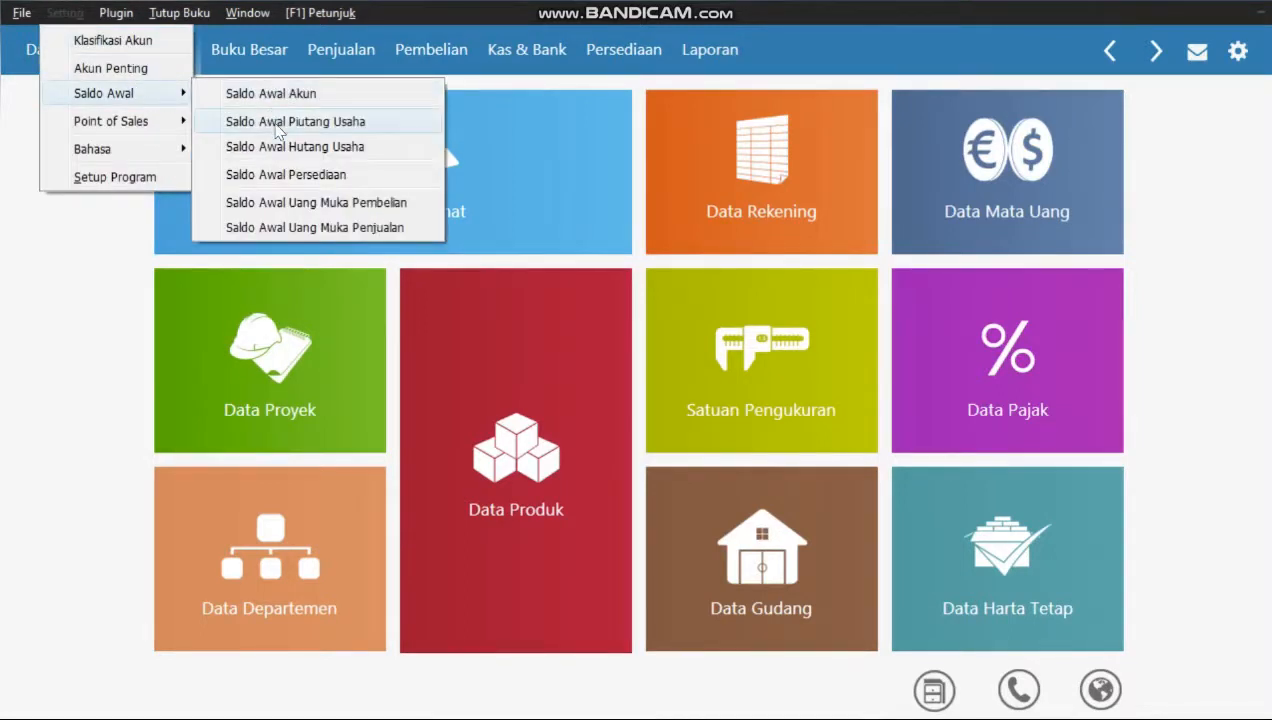
{"action": "left_click", "coordinate": [277, 123]}
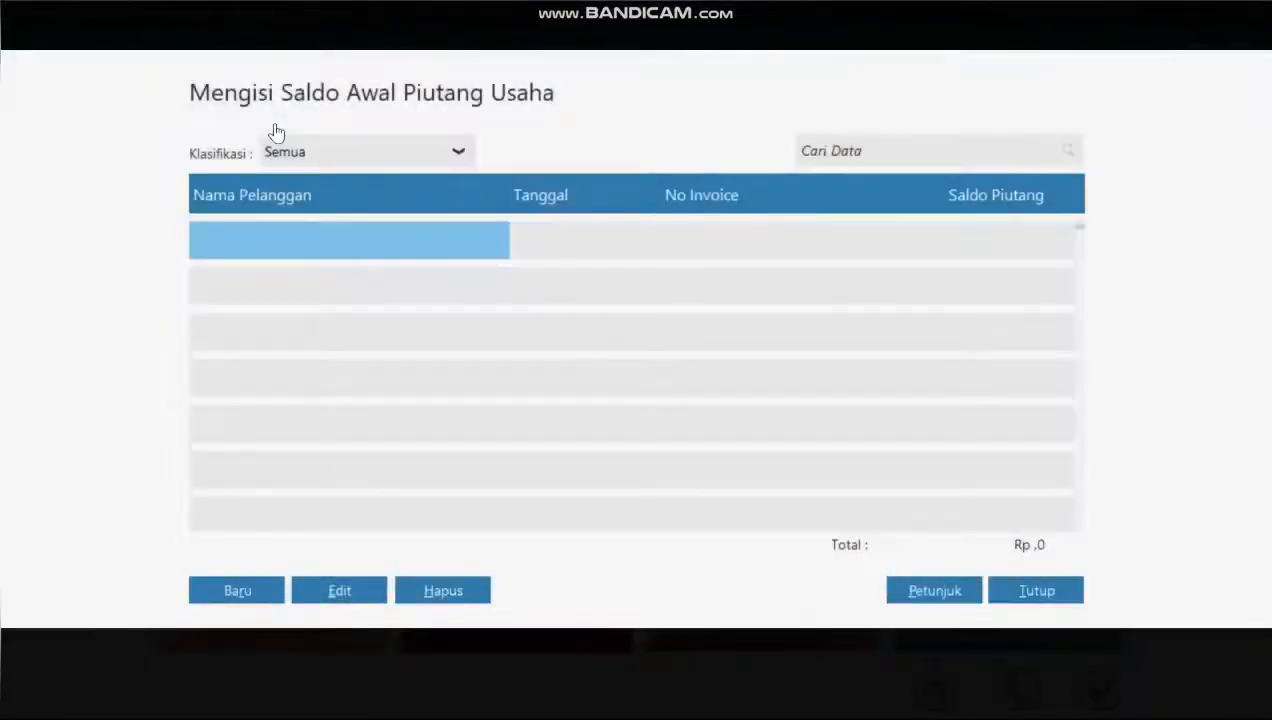
{"action": "left_click", "coordinate": [233, 592]}
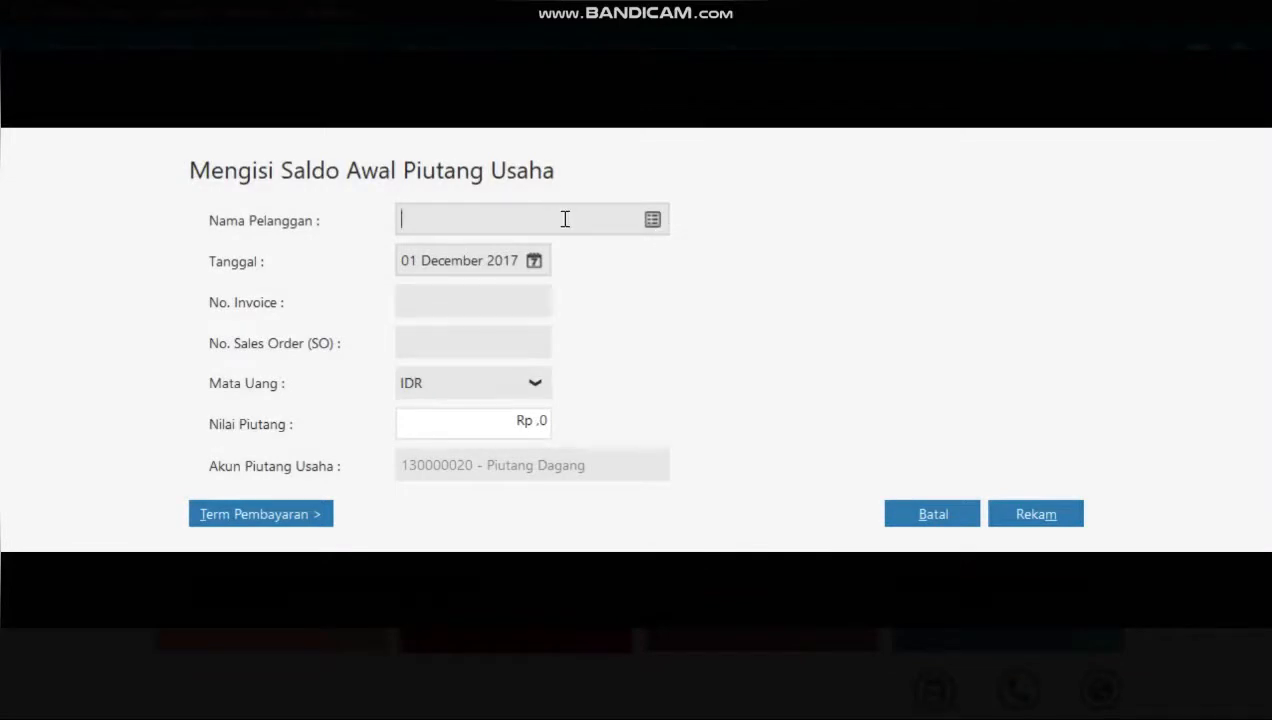
{"action": "left_click", "coordinate": [652, 220]}
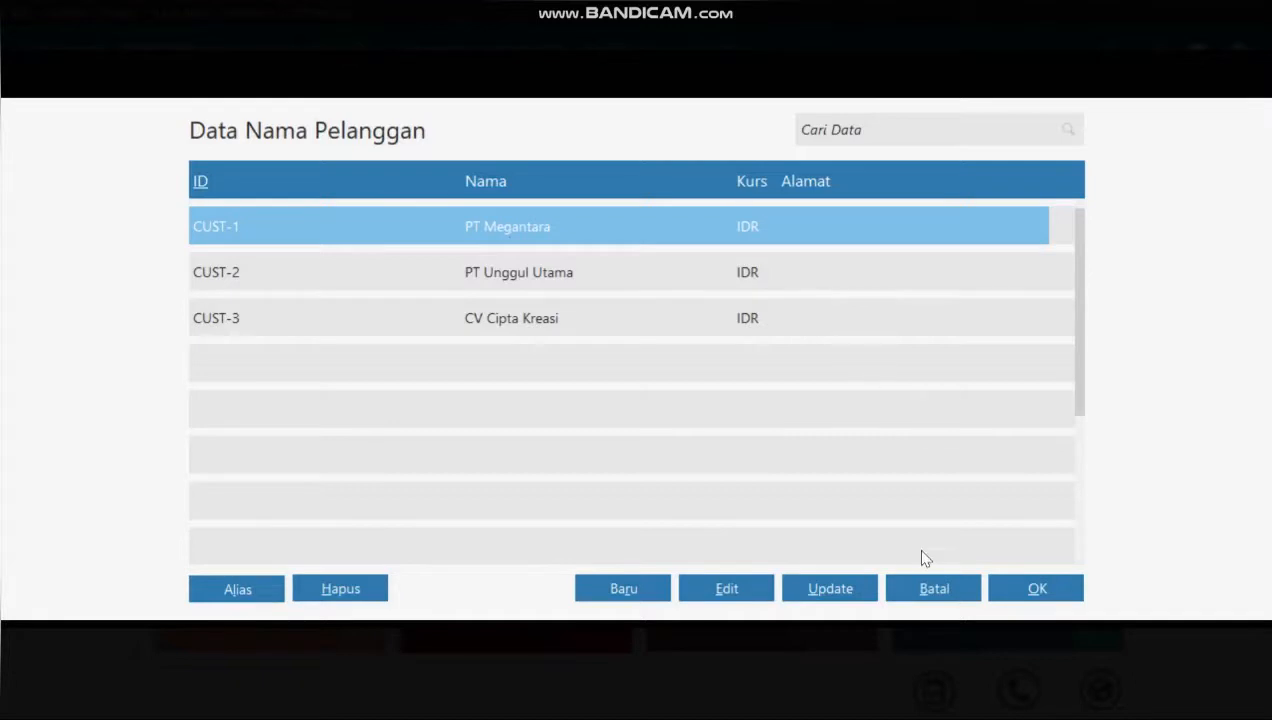
{"action": "left_click", "coordinate": [1015, 592]}
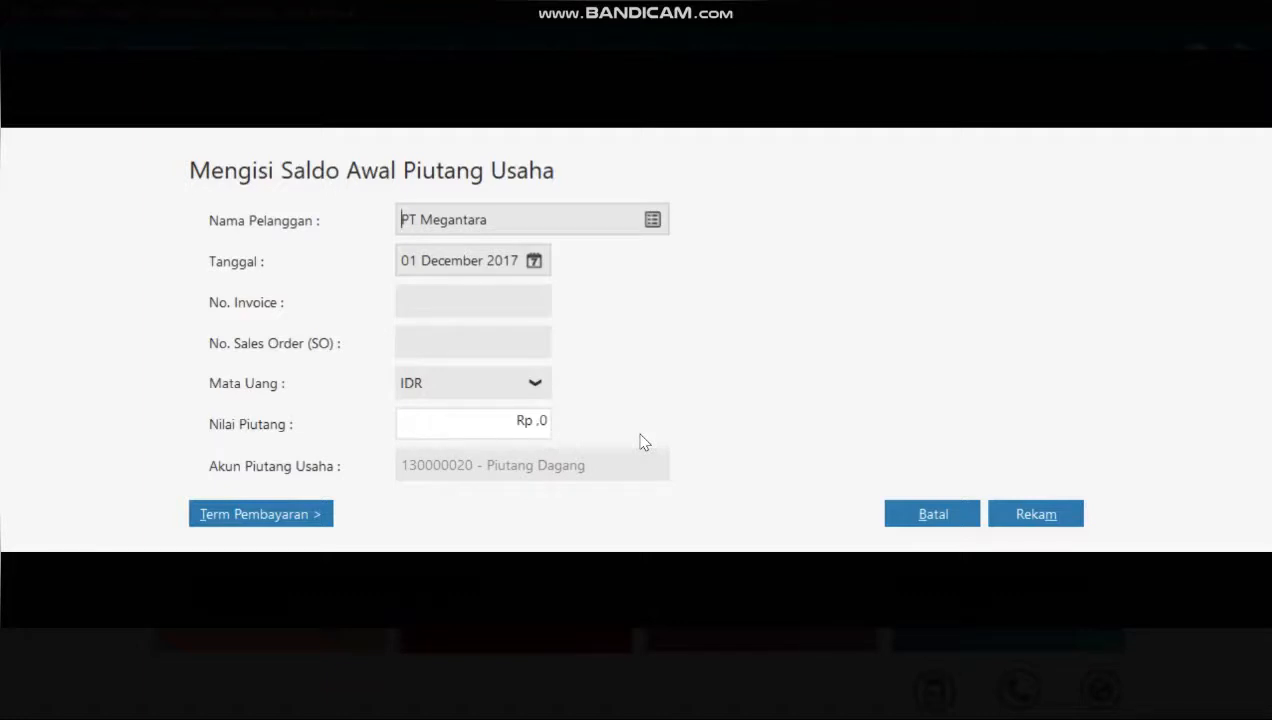
Set the PT Megantara entry's date to 01 December 2017 and its invoice number to INV-01.
{"action": "left_click", "coordinate": [534, 261]}
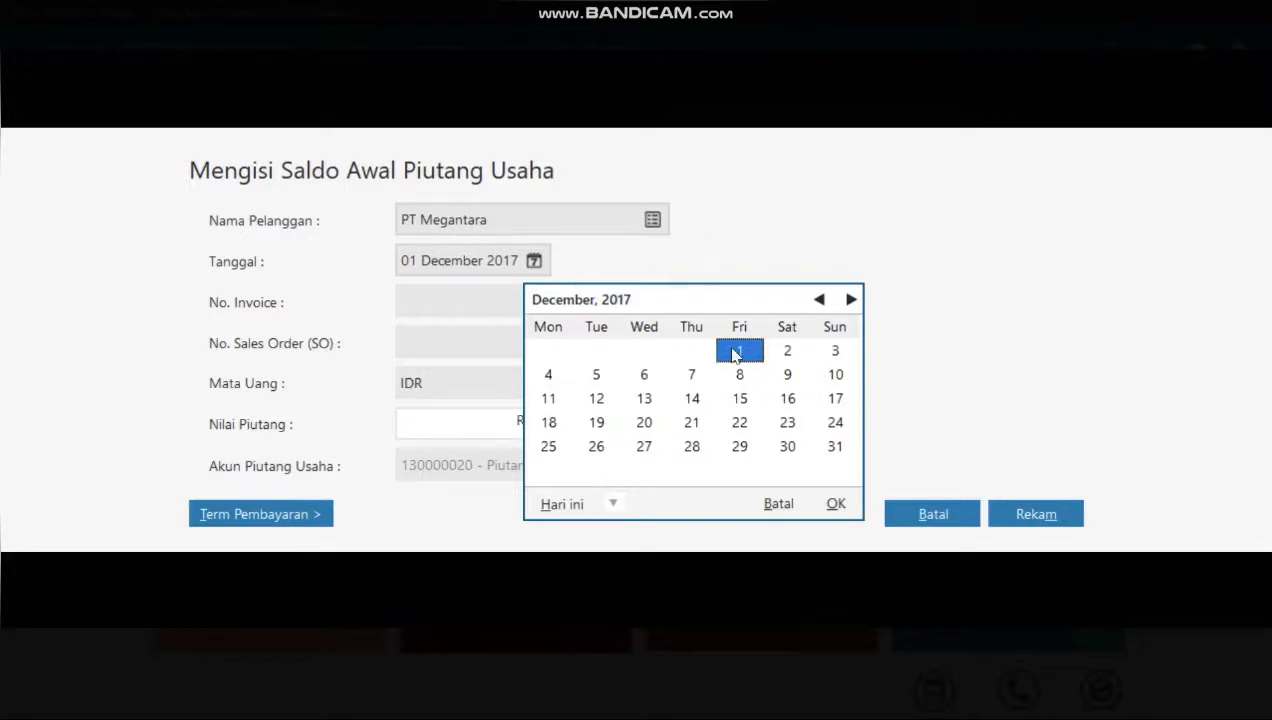
{"action": "left_click", "coordinate": [836, 505]}
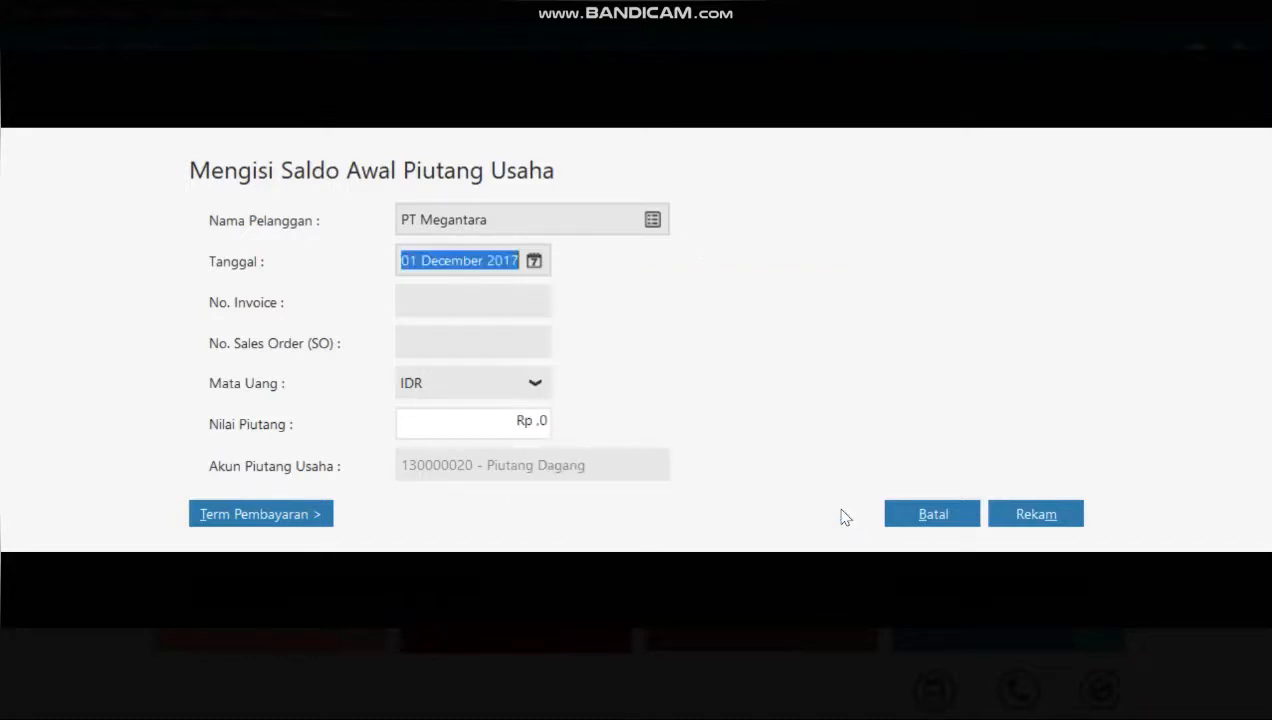
{"action": "left_click", "coordinate": [430, 305]}
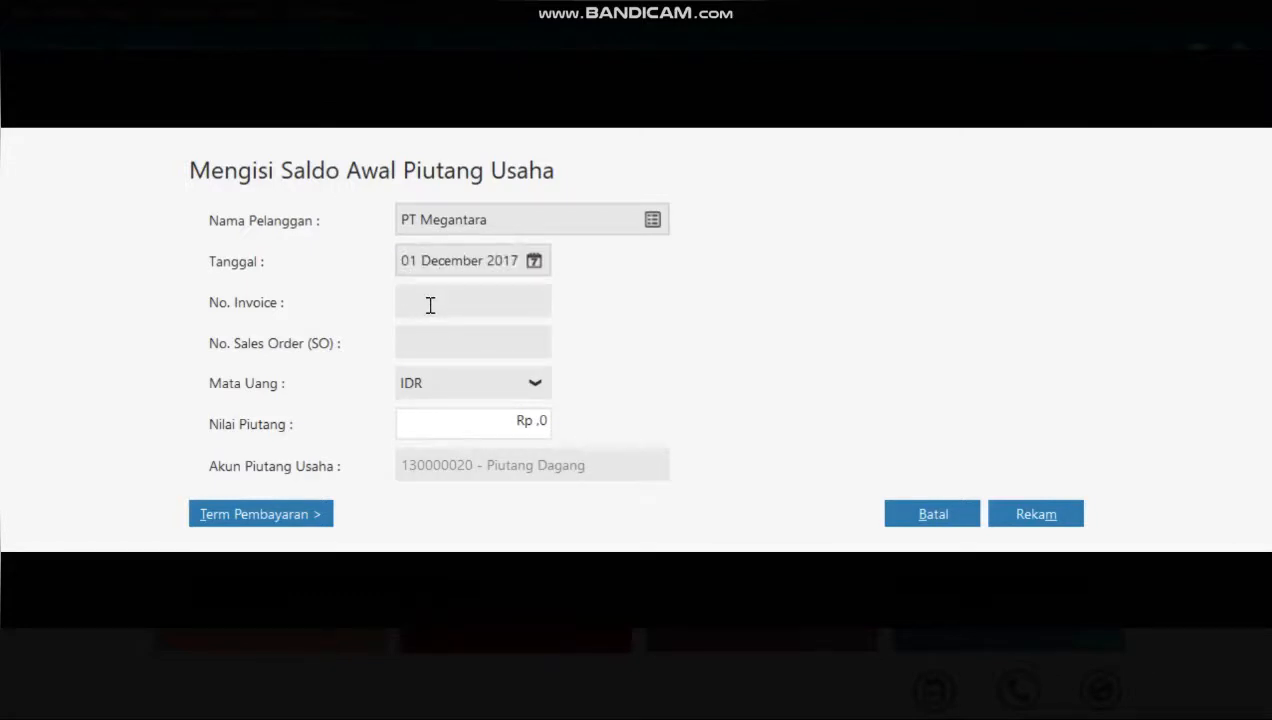
{"action": "type", "text": "INV"}
{"action": "type", "text": "=01"}
{"action": "key", "text": "BackSpace"}
{"action": "key", "text": "BackSpace"}
{"action": "key", "text": "BackSpace"}
{"action": "type", "text": "-01"}
Set the PT Megantara receivable amount to Rp 1250000 and record the opening balance.
{"action": "left_click", "coordinate": [503, 427]}
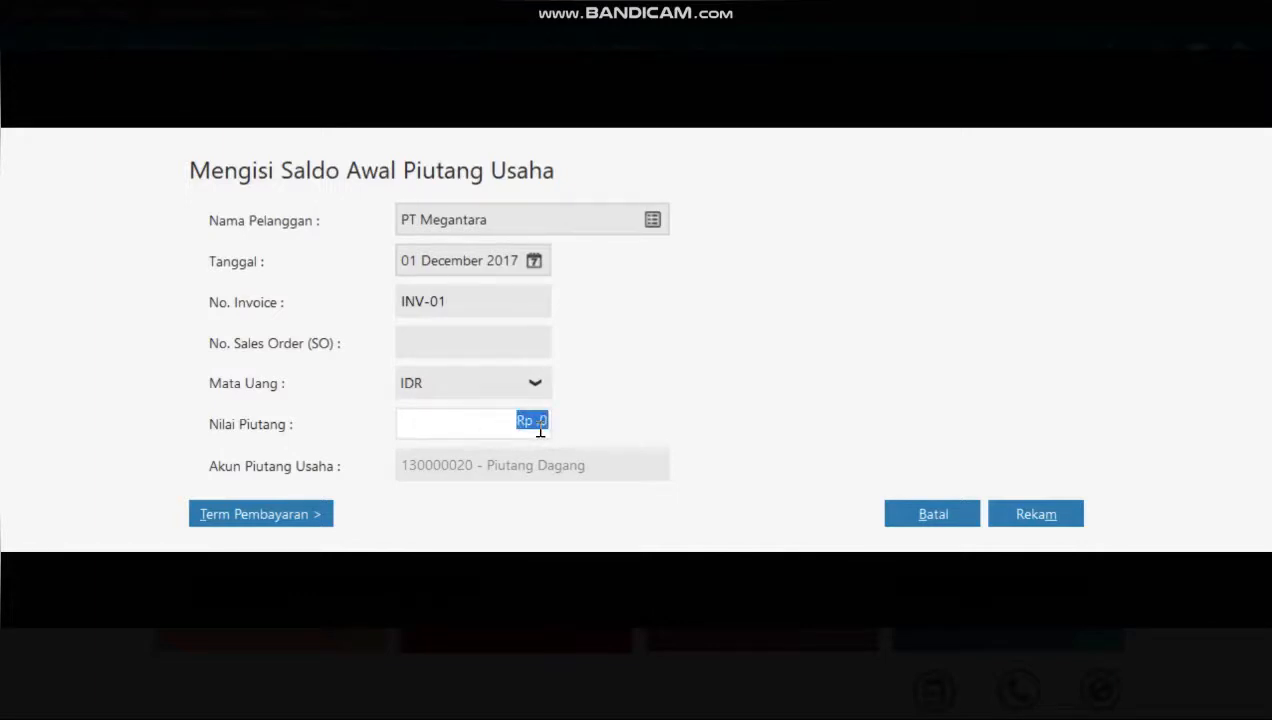
{"action": "key", "text": "BackSpace"}
{"action": "type", "text": "1250000"}
{"action": "left_click", "coordinate": [1012, 516]}
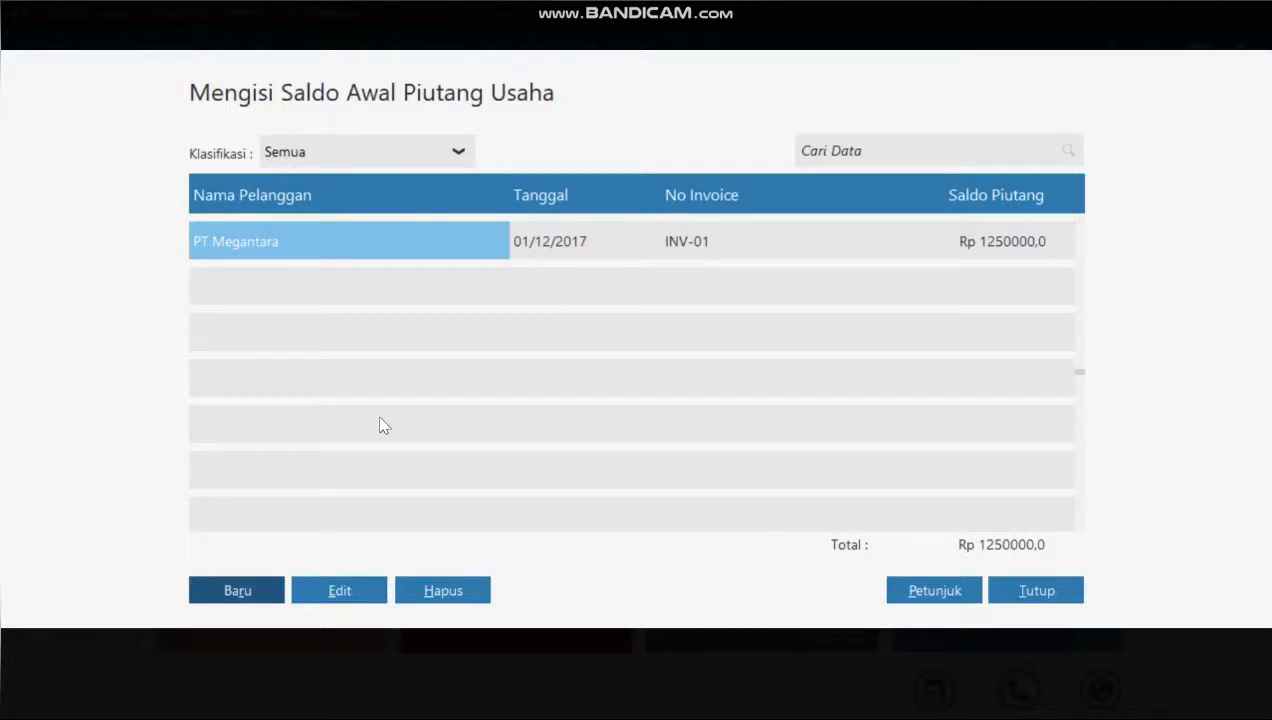
Start a new opening trade receivable balance entry for customer PT Unggul Utama.
{"action": "left_click", "coordinate": [249, 597]}
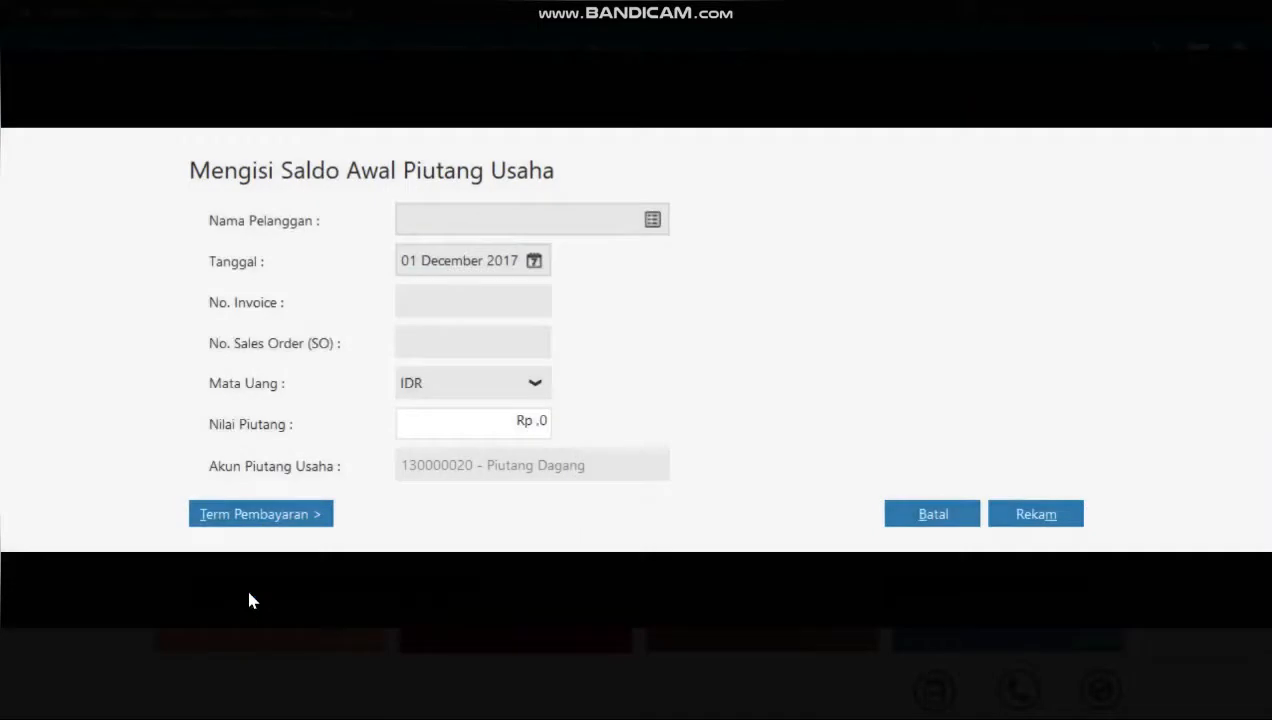
{"action": "left_click", "coordinate": [654, 222]}
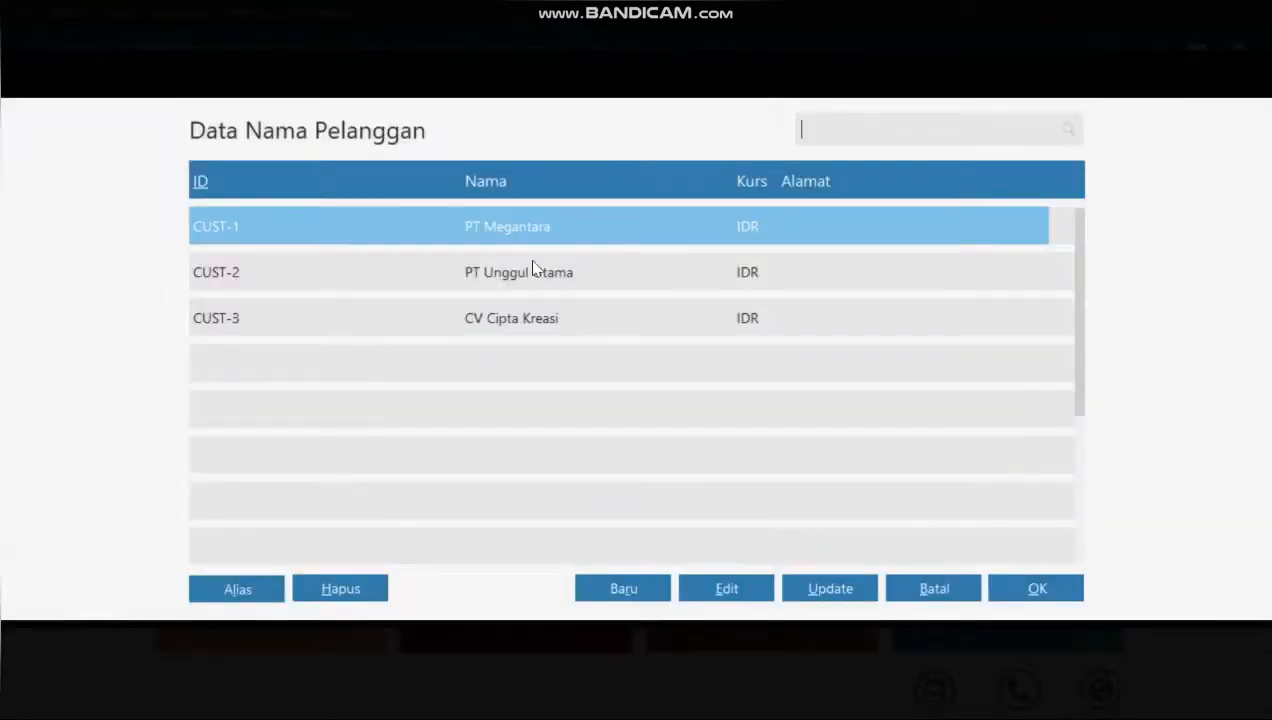
{"action": "left_click", "coordinate": [533, 274]}
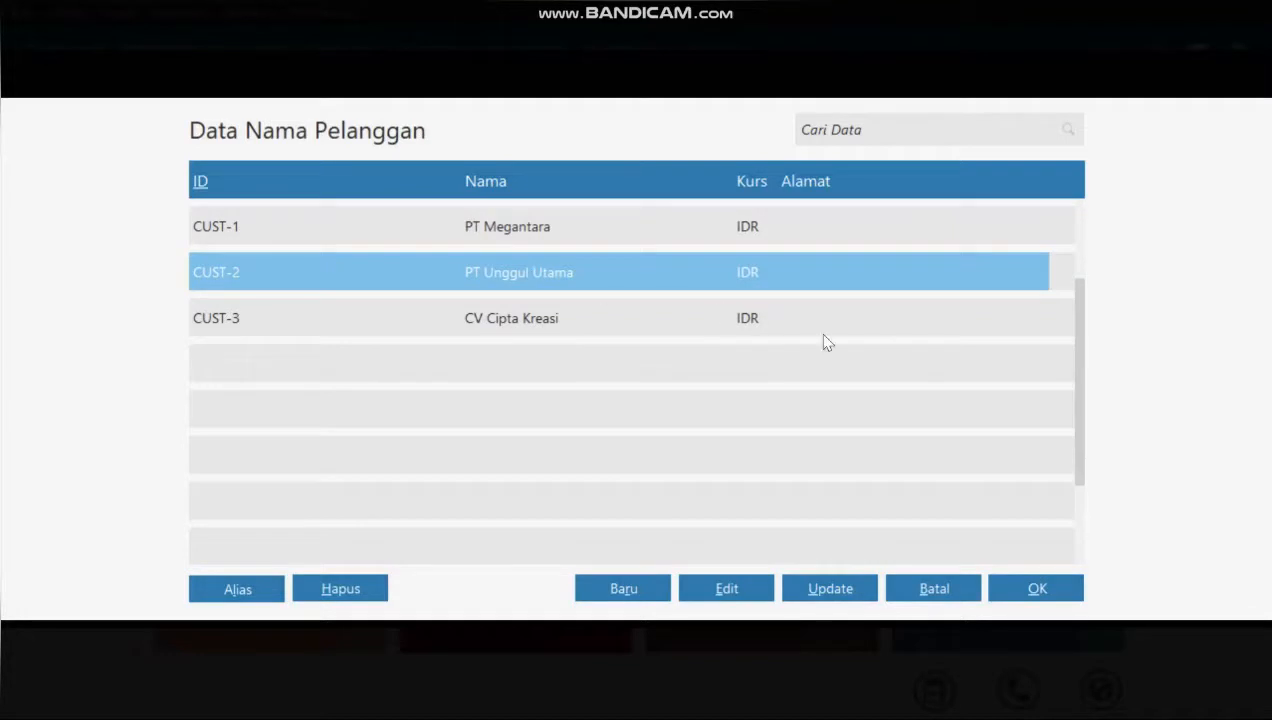
{"action": "left_click", "coordinate": [1033, 590]}
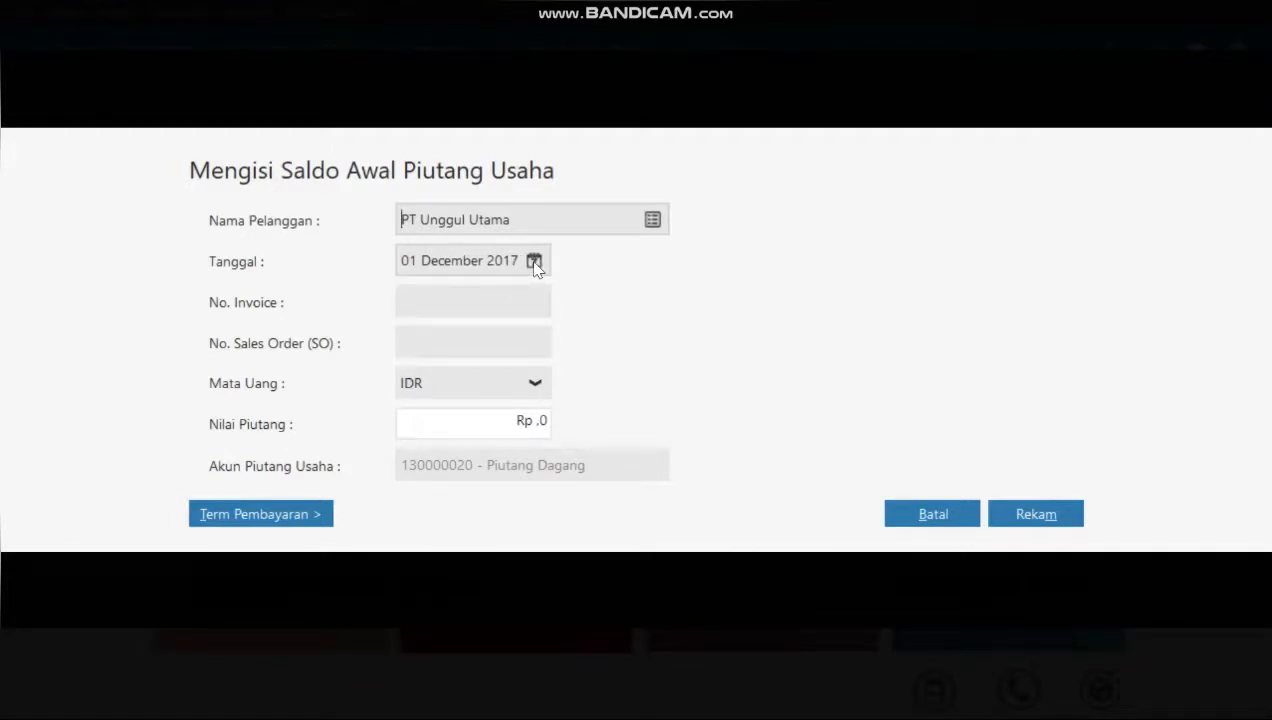
Set the PT Unggul Utama entry's date to 01 November 2017 and its invoice number to INV-02.
{"action": "left_click", "coordinate": [534, 262]}
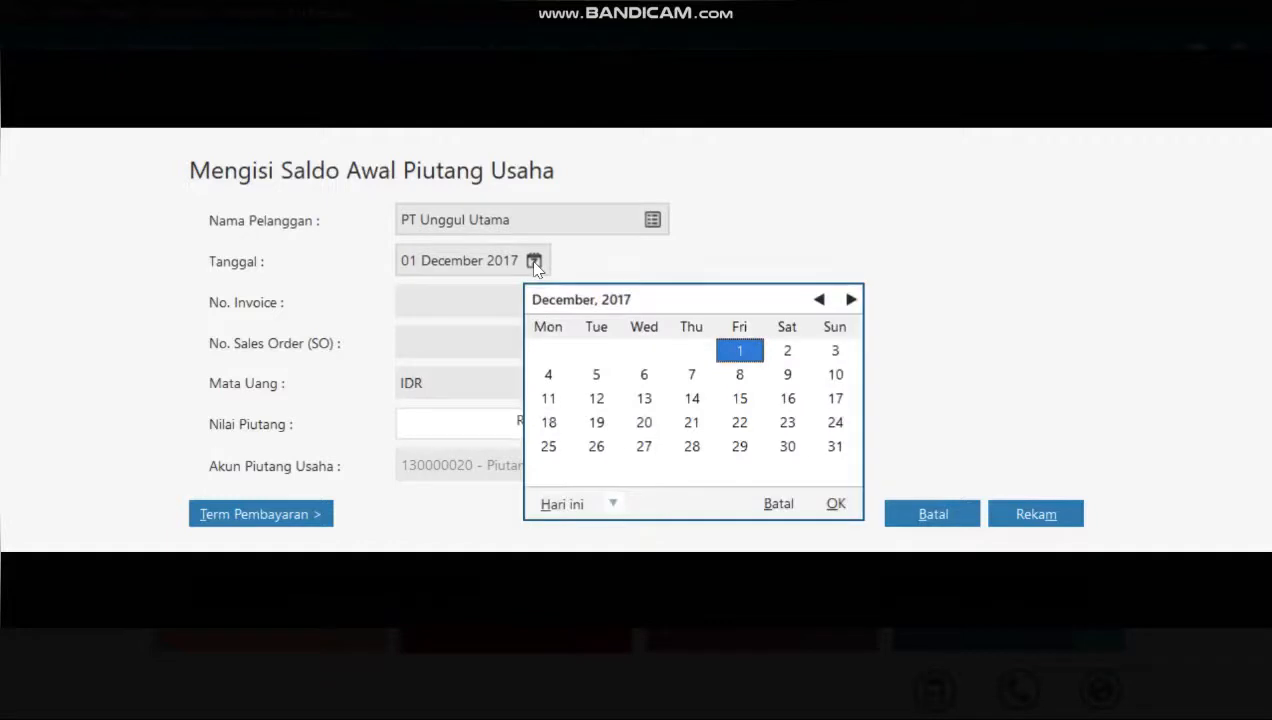
{"action": "left_click", "coordinate": [819, 300]}
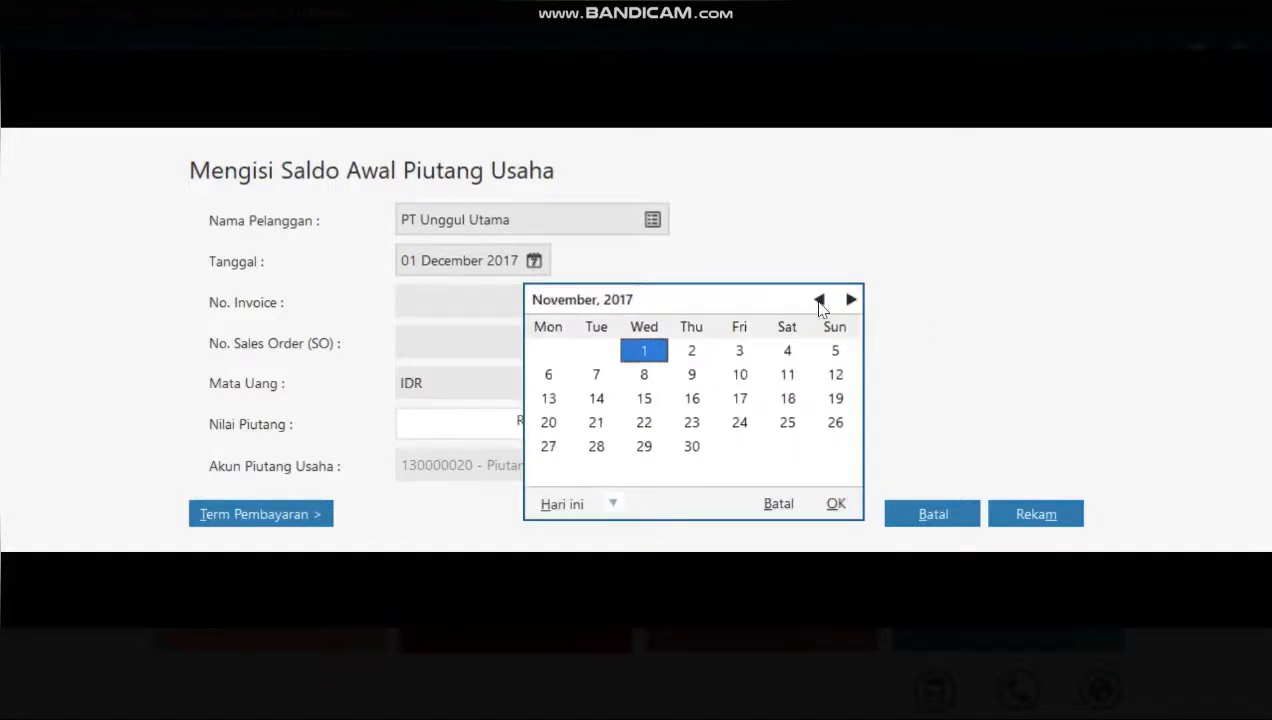
{"action": "left_click", "coordinate": [836, 505]}
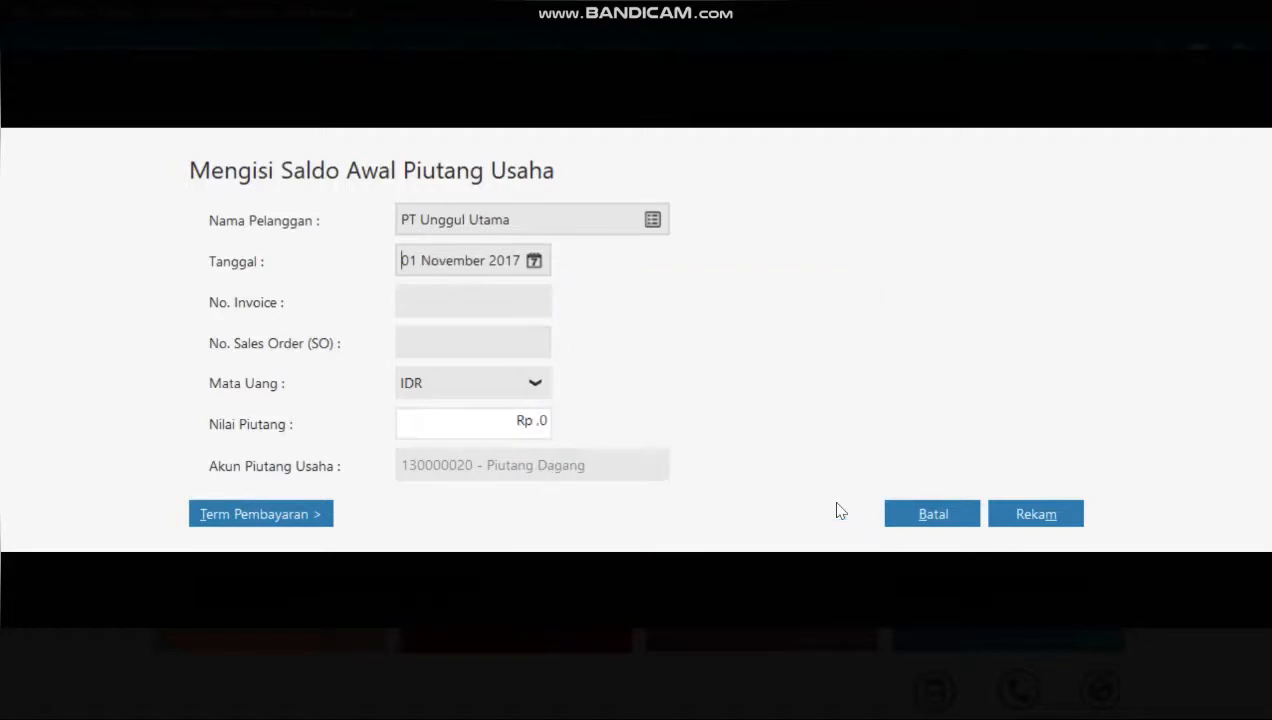
{"action": "left_click", "coordinate": [480, 306]}
{"action": "type", "text": "INV-02"}
Set the PT Unggul Utama receivable amount to Rp 2450000 and record the opening balance.
{"action": "left_click", "coordinate": [537, 425]}
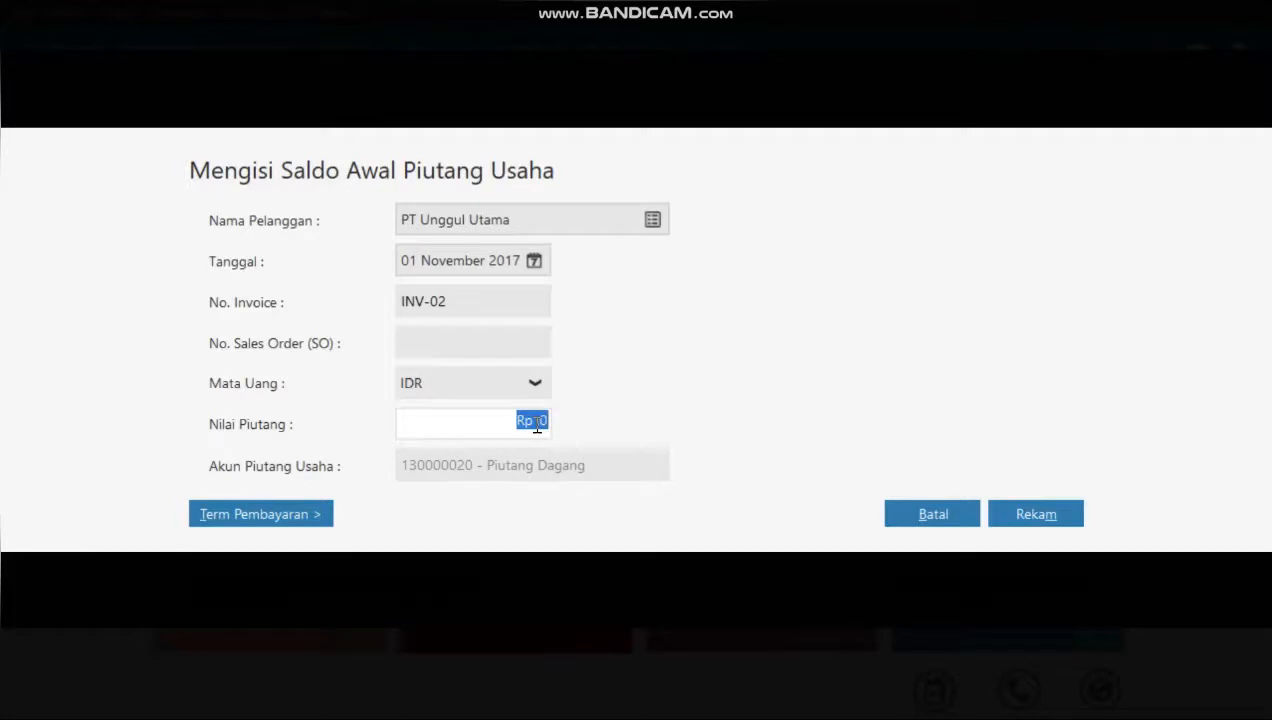
{"action": "type", "text": "2450000"}
{"action": "left_click", "coordinate": [1022, 514]}
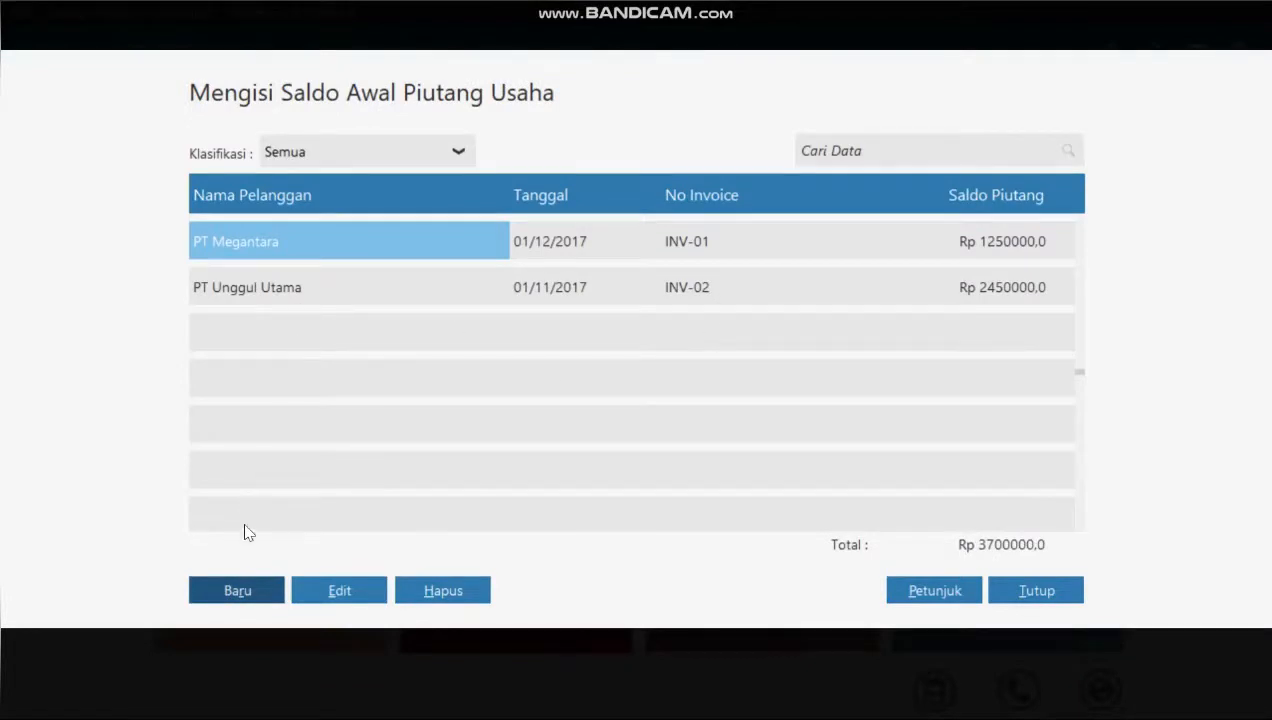
Start a new opening trade receivable balance entry for customer CV Cipta Kreasi.
{"action": "left_click", "coordinate": [252, 597]}
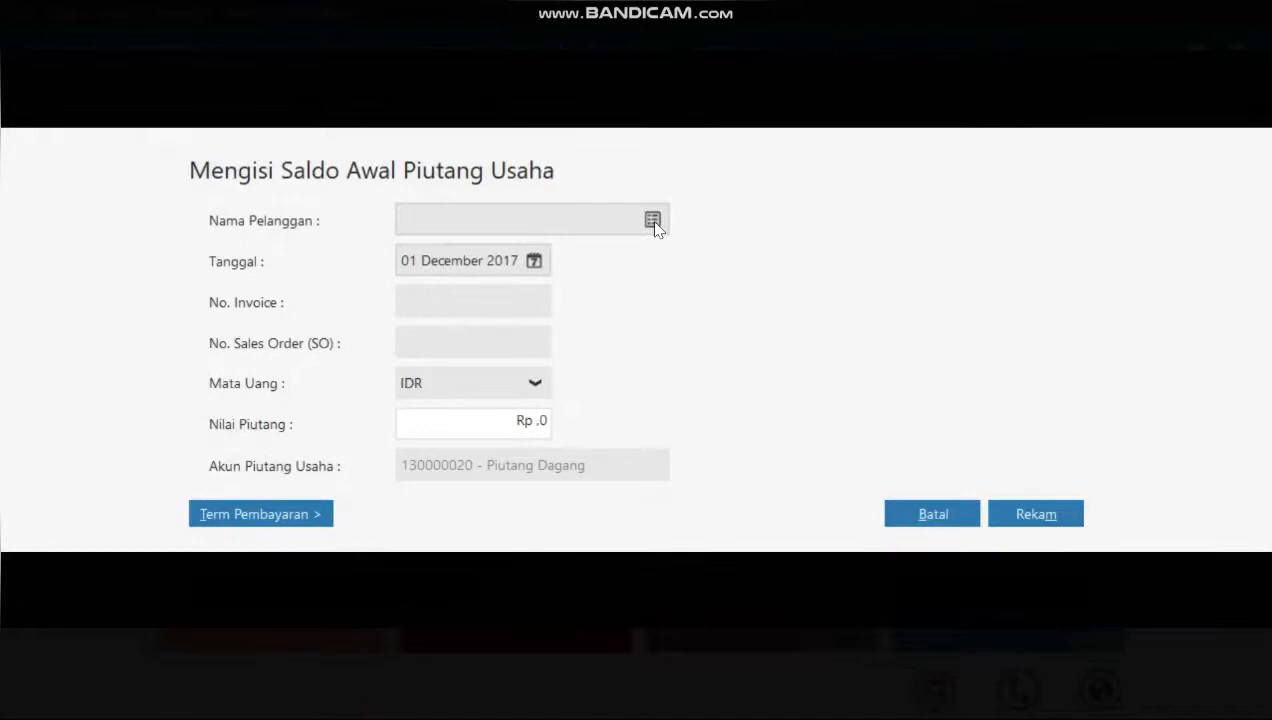
{"action": "left_click", "coordinate": [652, 218]}
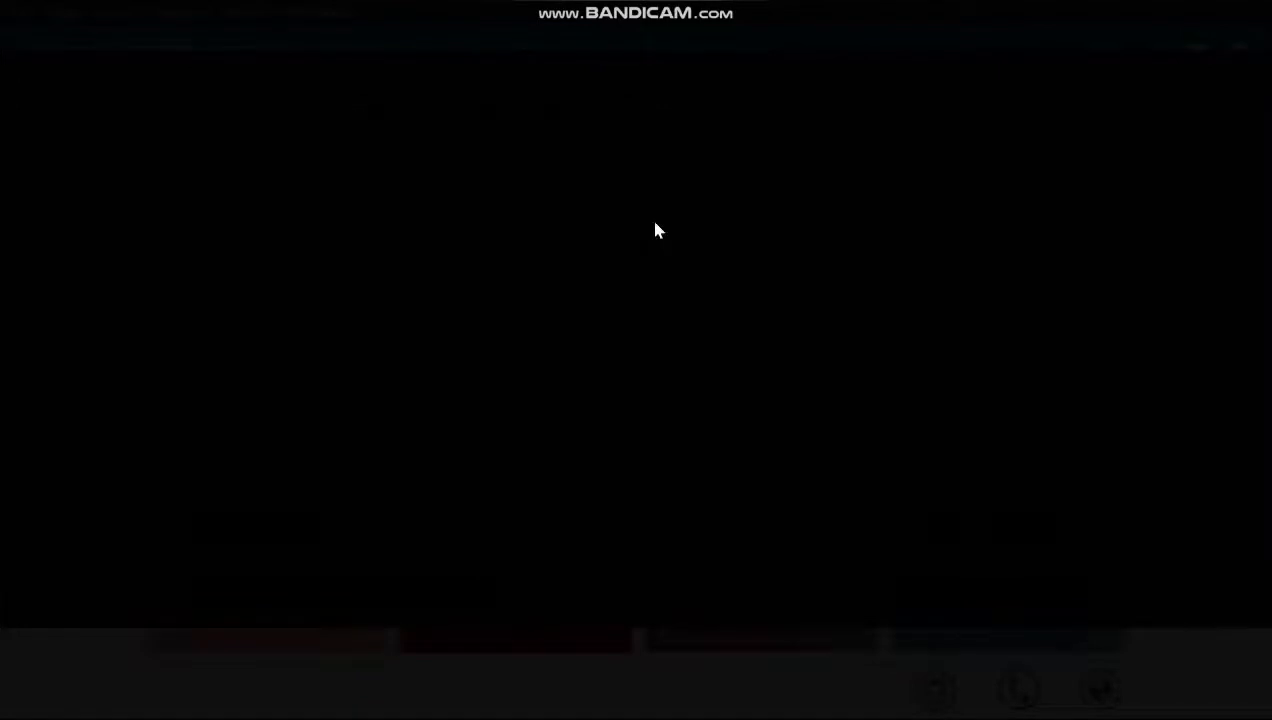
{"action": "left_click", "coordinate": [506, 320]}
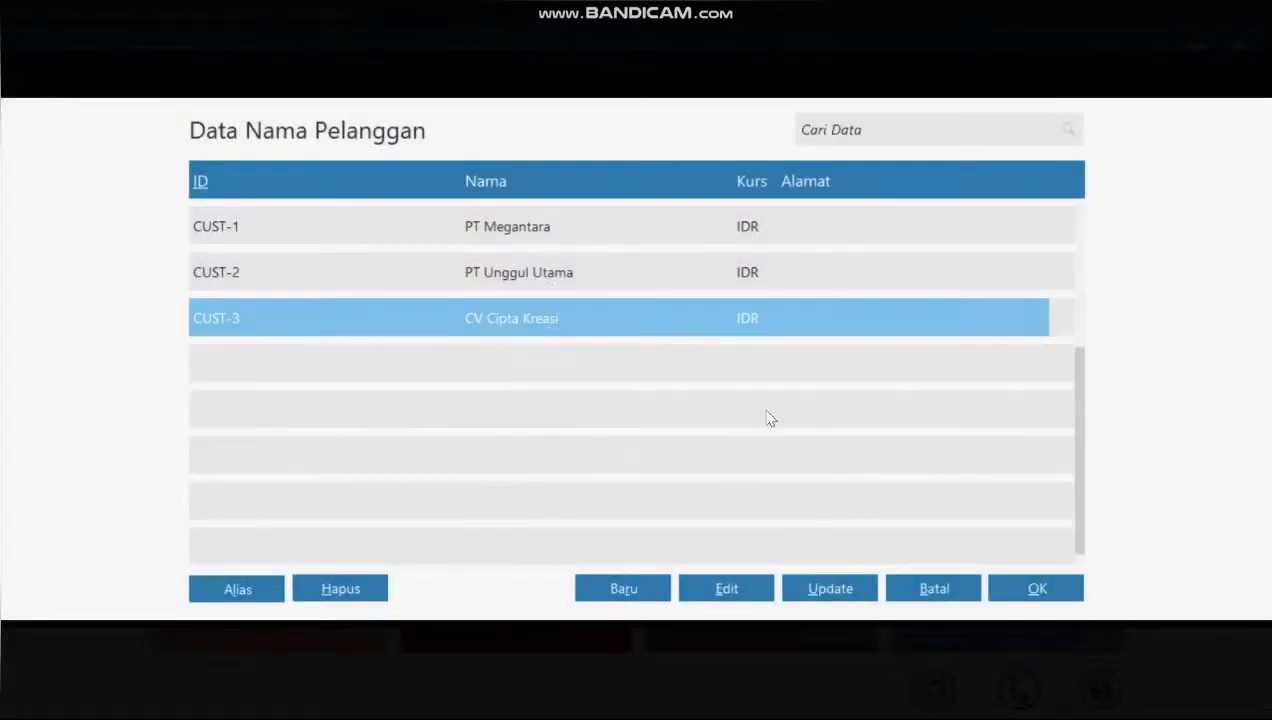
{"action": "left_click", "coordinate": [1035, 590]}
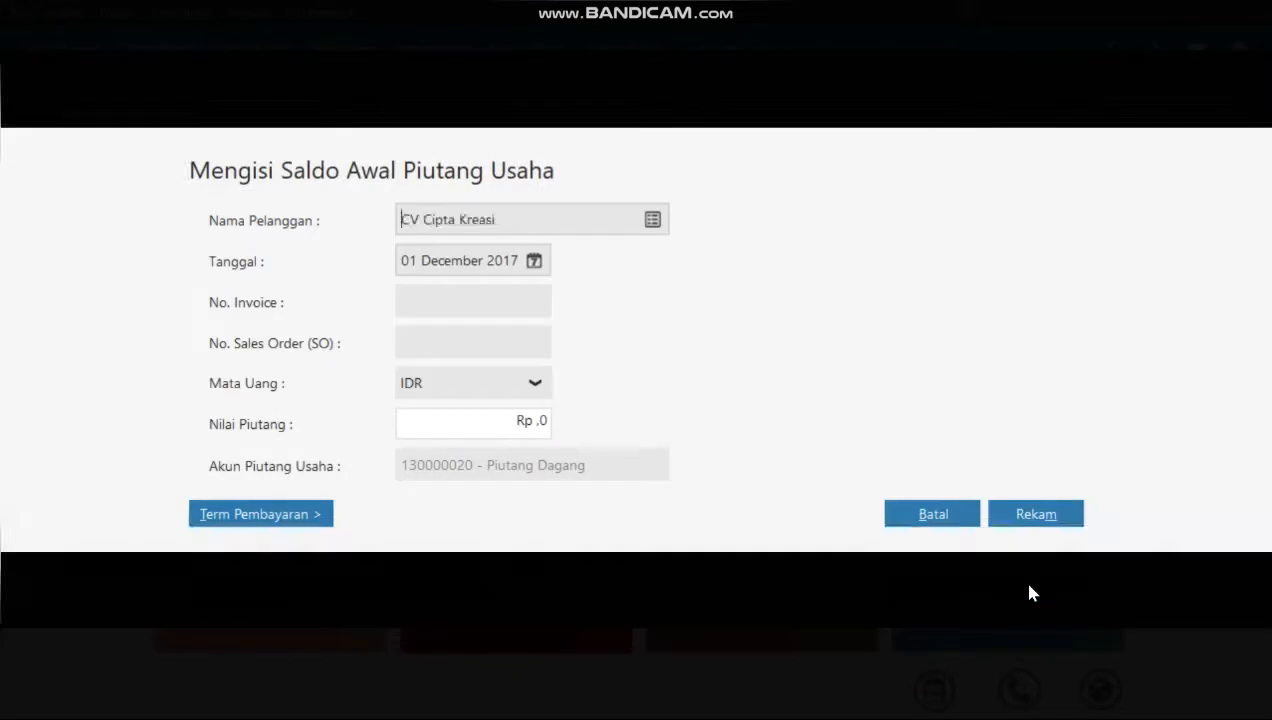
Set the date of the CV Cipta Kreasi entry to 25 November 2017.
{"action": "left_click", "coordinate": [534, 261]}
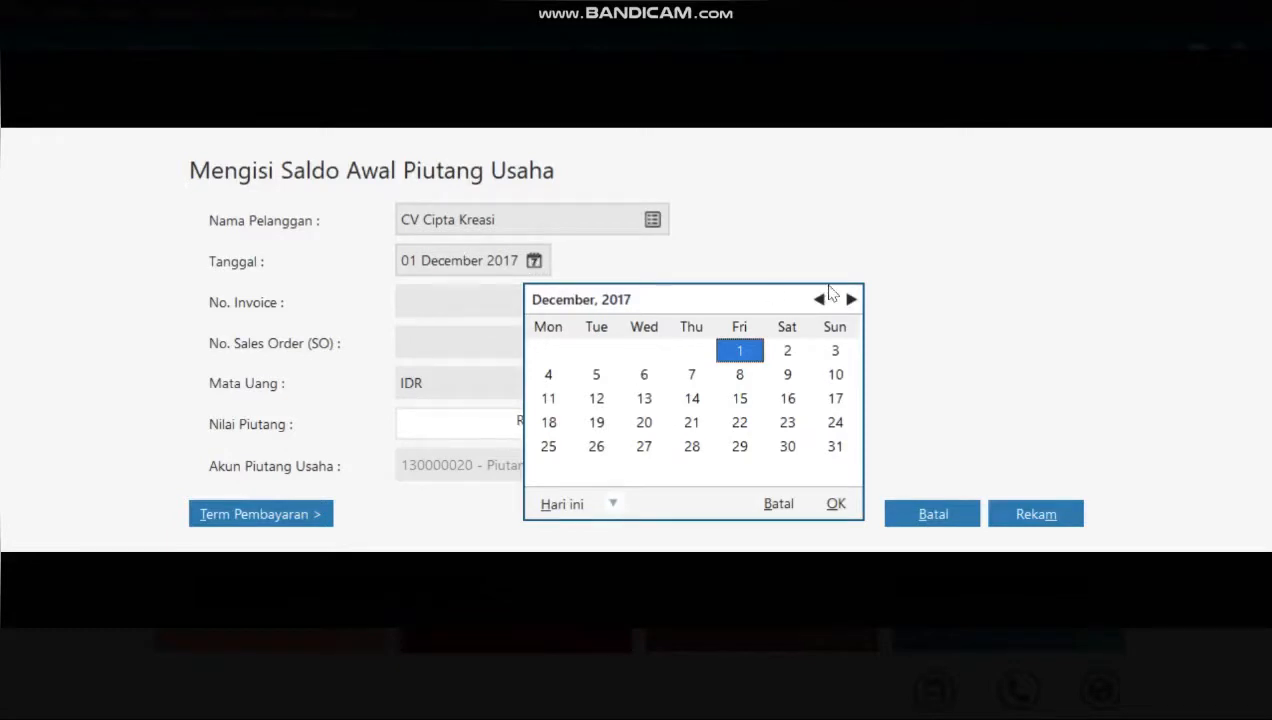
{"action": "left_click", "coordinate": [819, 300]}
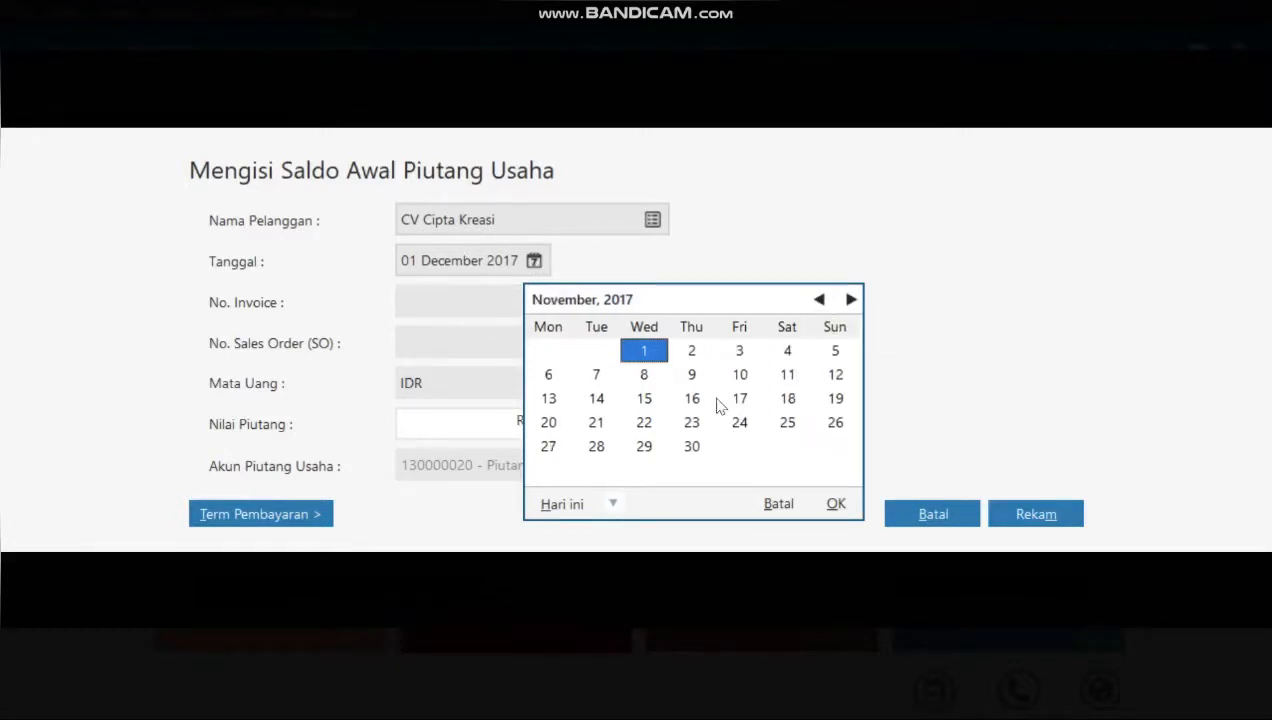
{"action": "left_click", "coordinate": [788, 428]}
{"action": "left_click", "coordinate": [836, 505]}
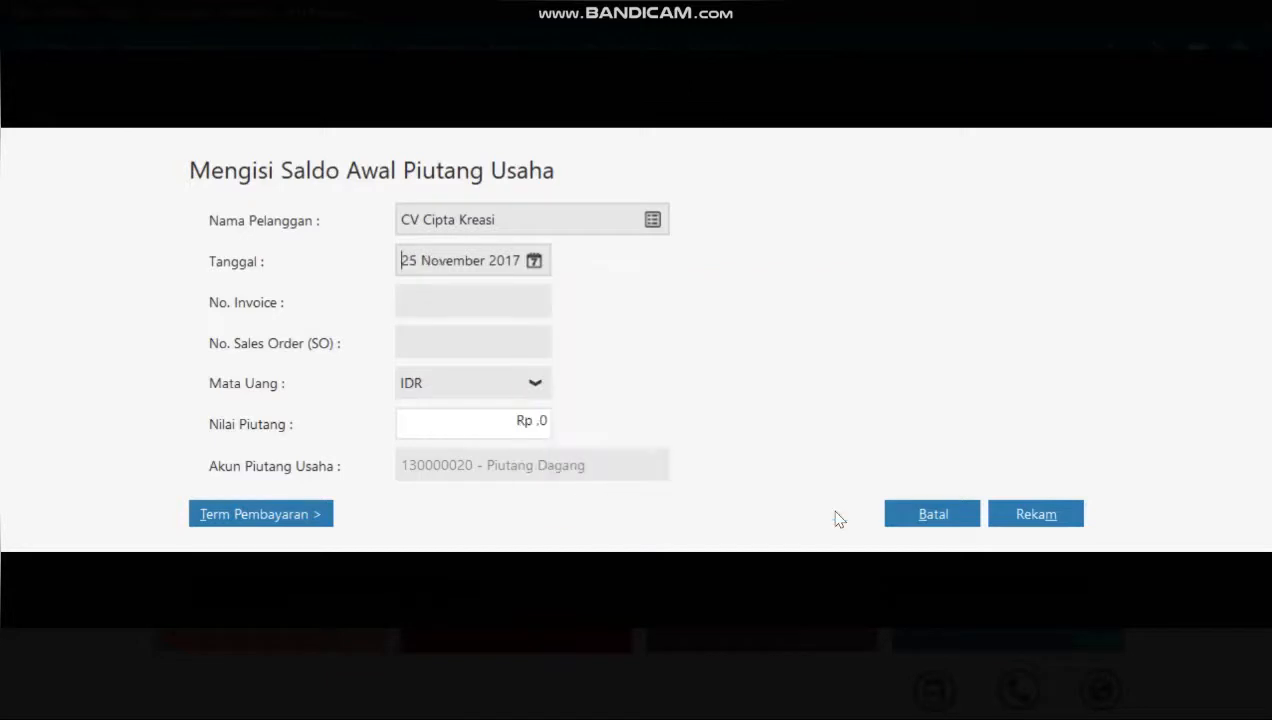
Set the CV Cipta Kreasi receivable amount to Rp 850.000 and try to record the entry without an invoice number.
{"action": "left_click", "coordinate": [520, 435]}
{"action": "type", "text": "850.000"}
{"action": "left_click", "coordinate": [1056, 517]}
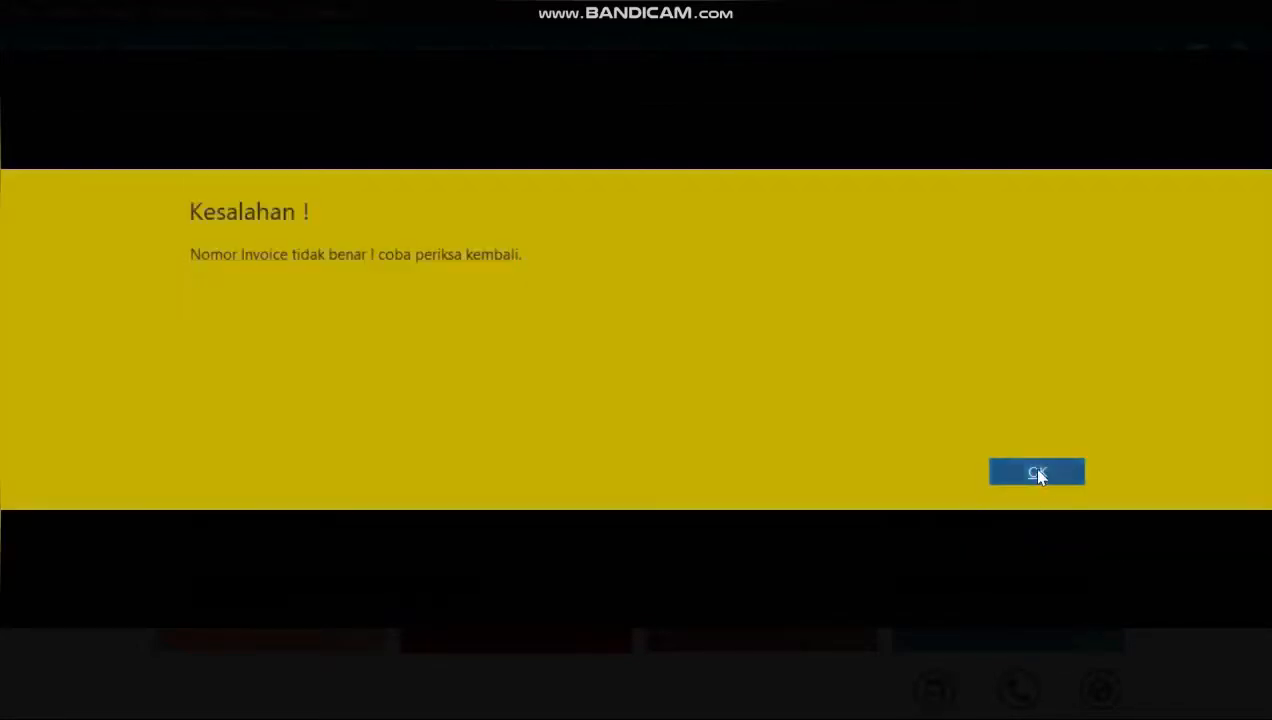
{"action": "left_click", "coordinate": [1040, 475]}
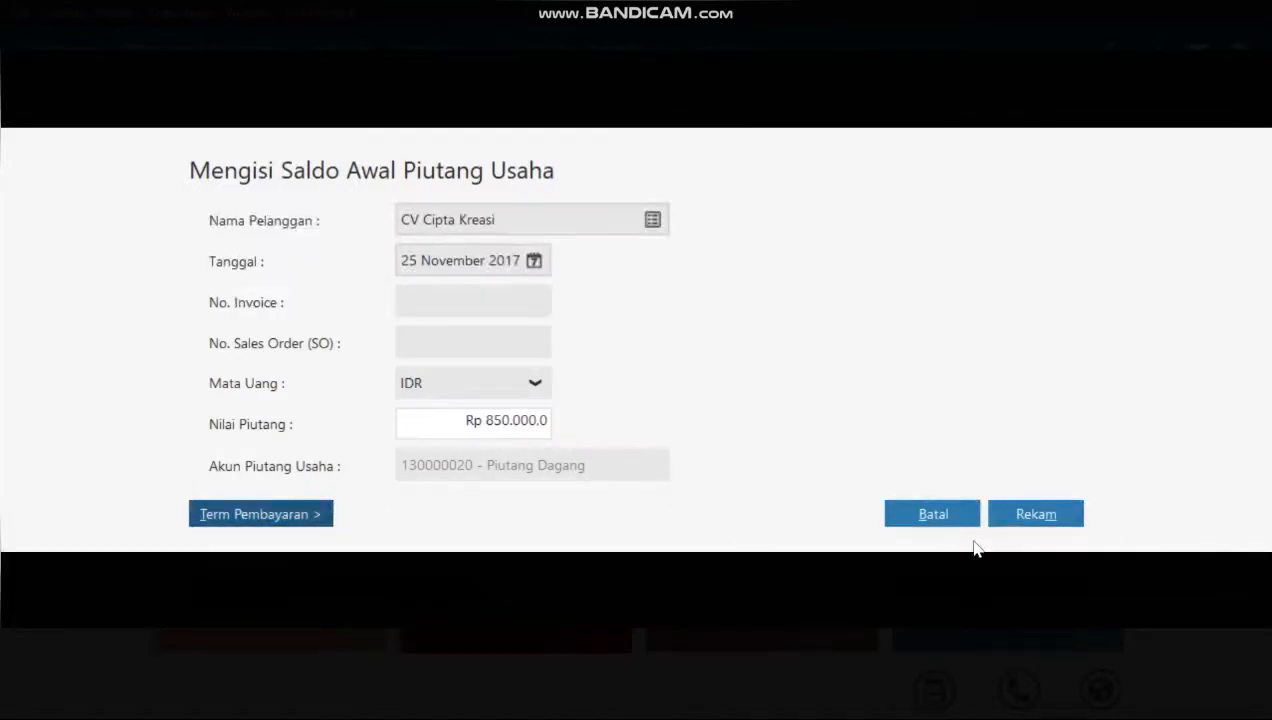
{"action": "left_click", "coordinate": [1010, 518]}
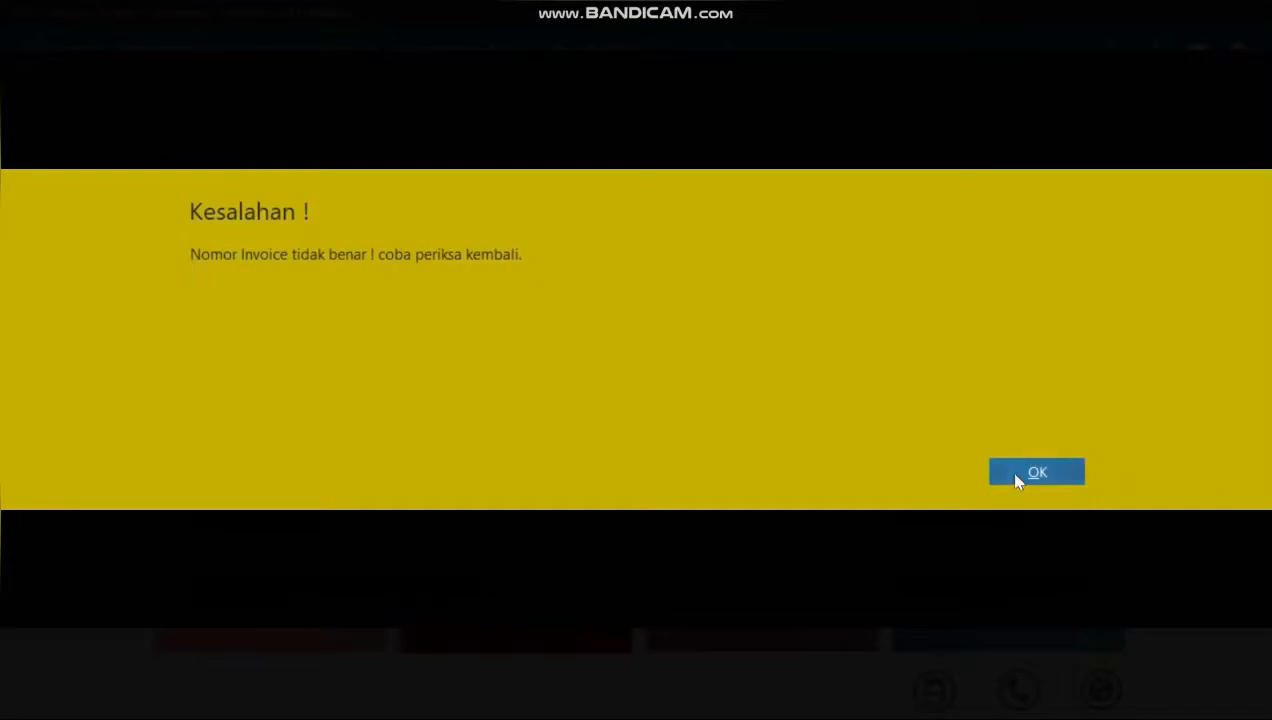
{"action": "left_click", "coordinate": [1016, 478]}
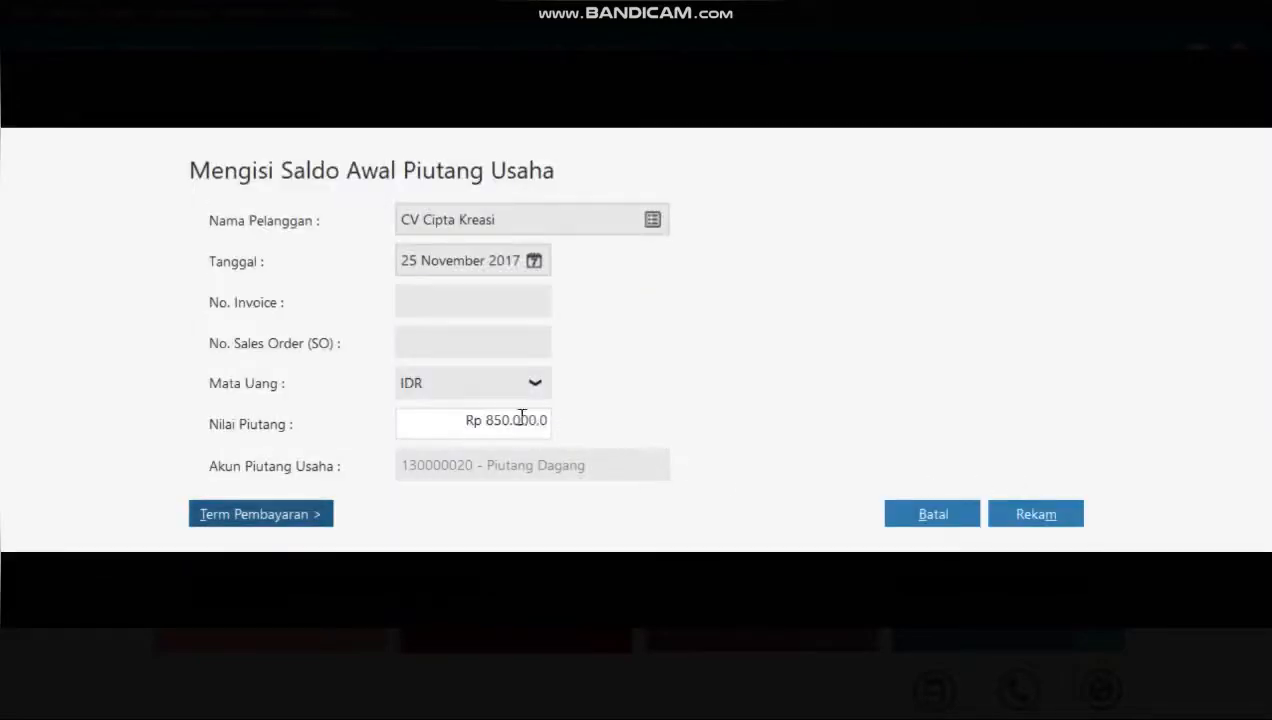
Record the CV Cipta Kreasi opening balance under invoice number INV-03 and close the opening receivables list.
{"action": "left_click", "coordinate": [479, 304]}
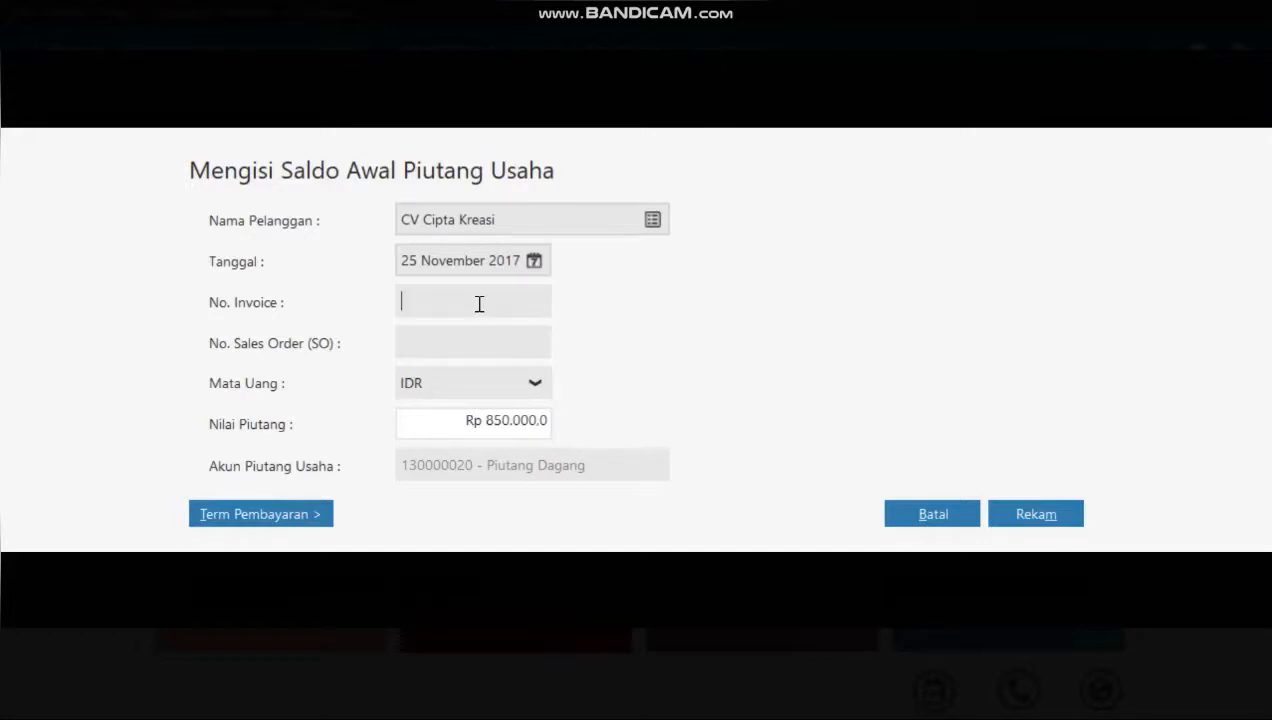
{"action": "type", "text": "INV-03"}
{"action": "left_click", "coordinate": [1030, 514]}
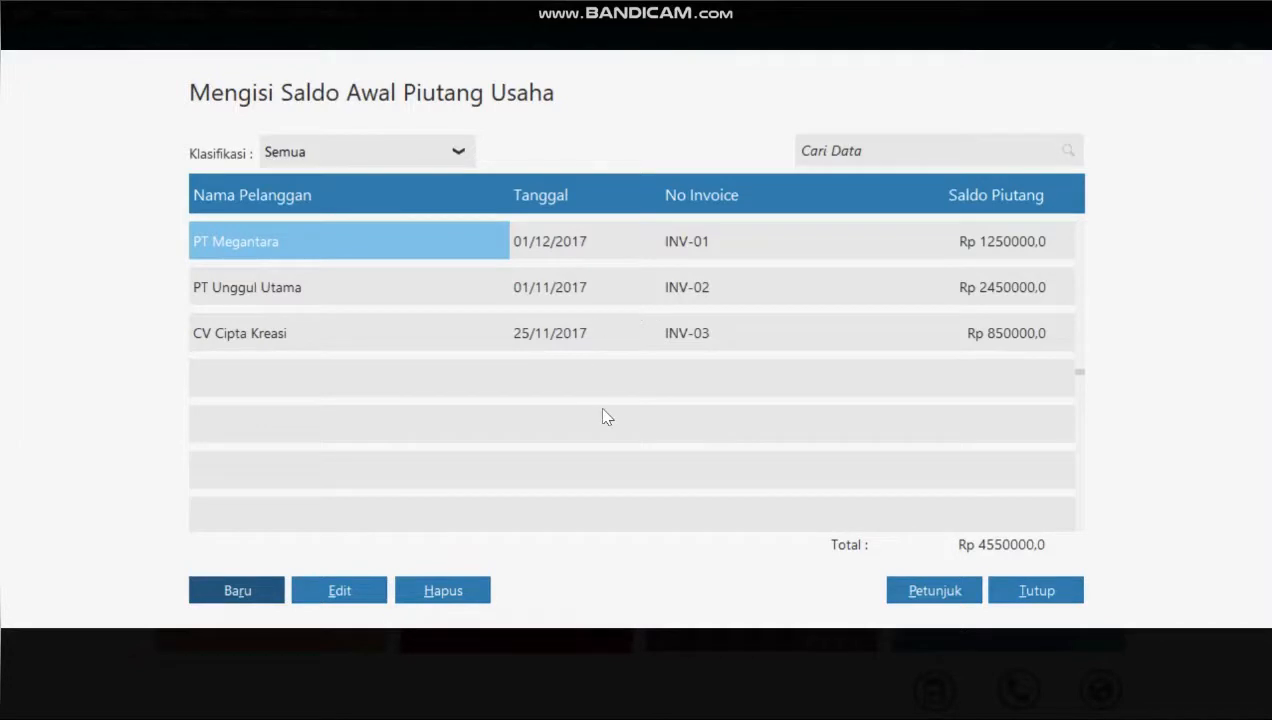
{"action": "left_click", "coordinate": [1035, 591]}
Add PT Sinar Elektro to the name and address data (Data Nama Alamat) as a Vendor and record it.
{"action": "mouse_move", "coordinate": [658, 453]}
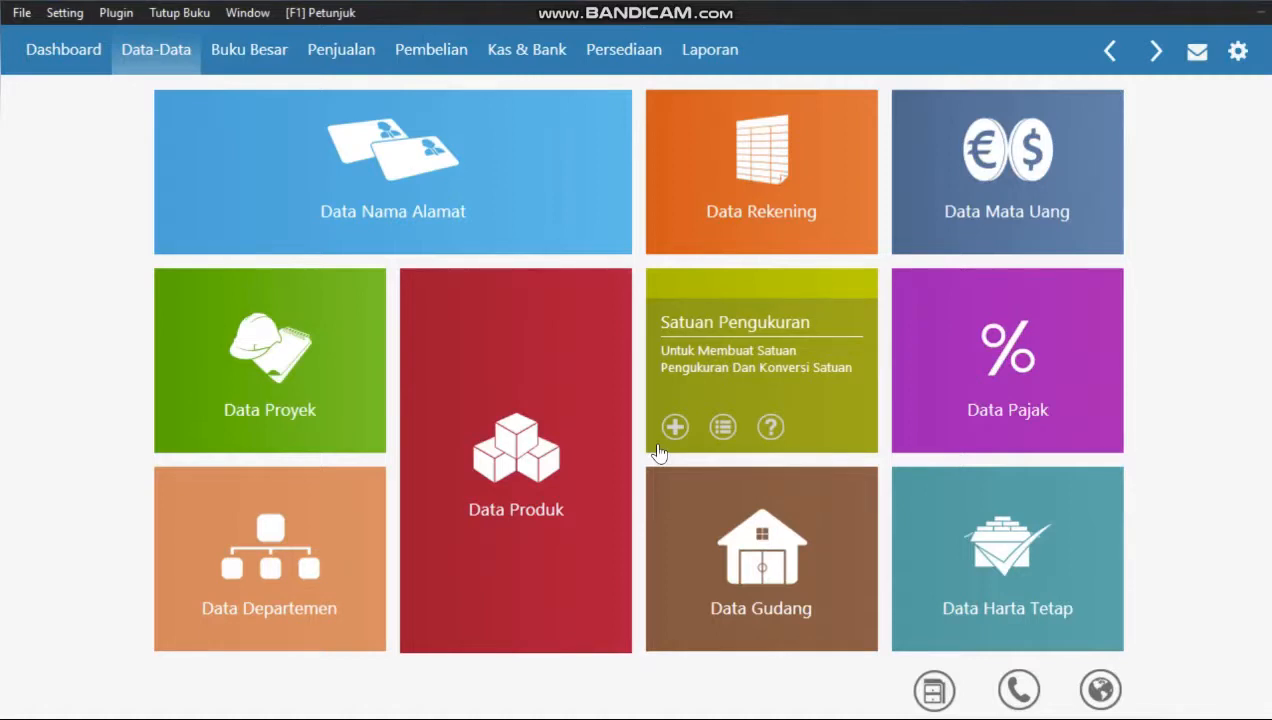
{"action": "mouse_move", "coordinate": [426, 316]}
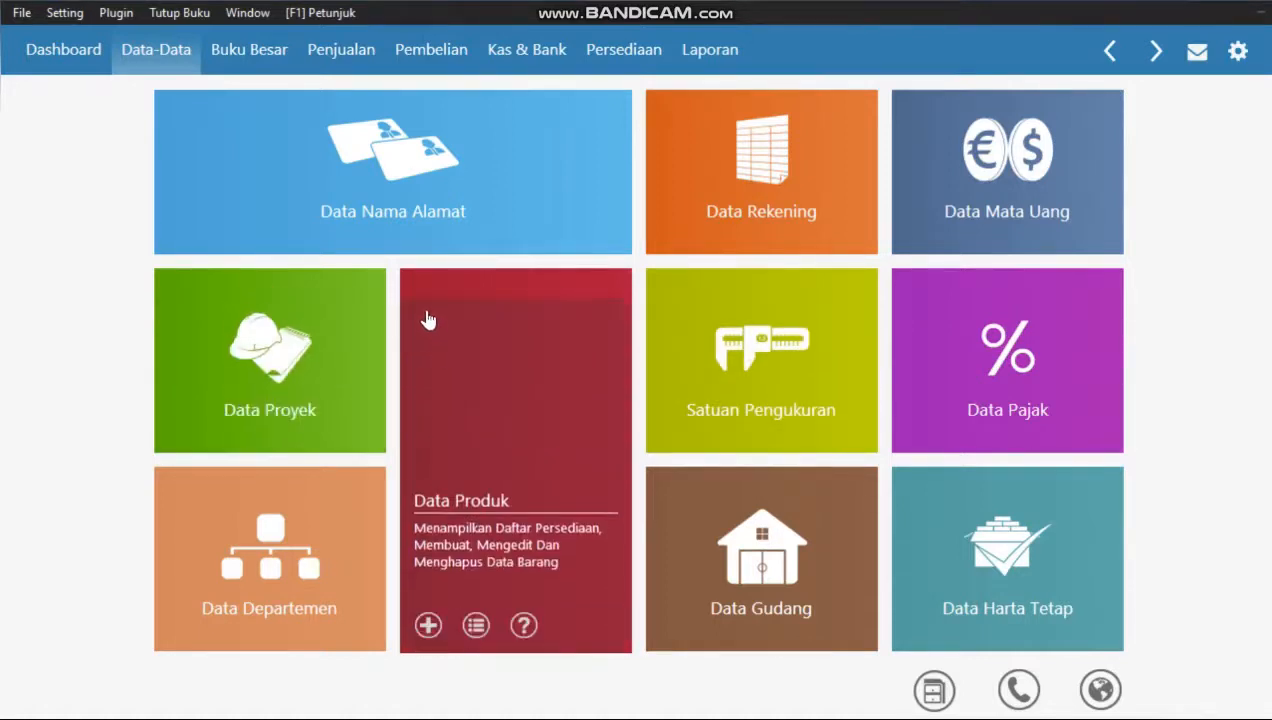
{"action": "mouse_move", "coordinate": [389, 179]}
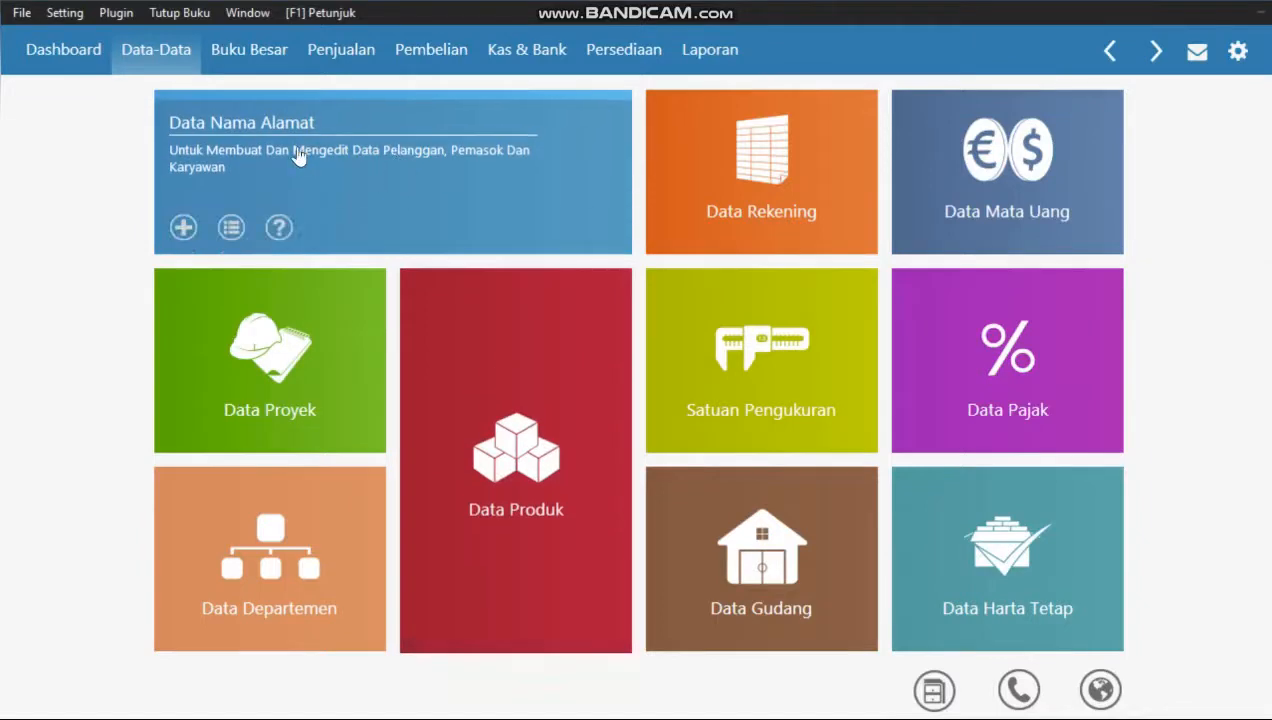
{"action": "left_click", "coordinate": [184, 229]}
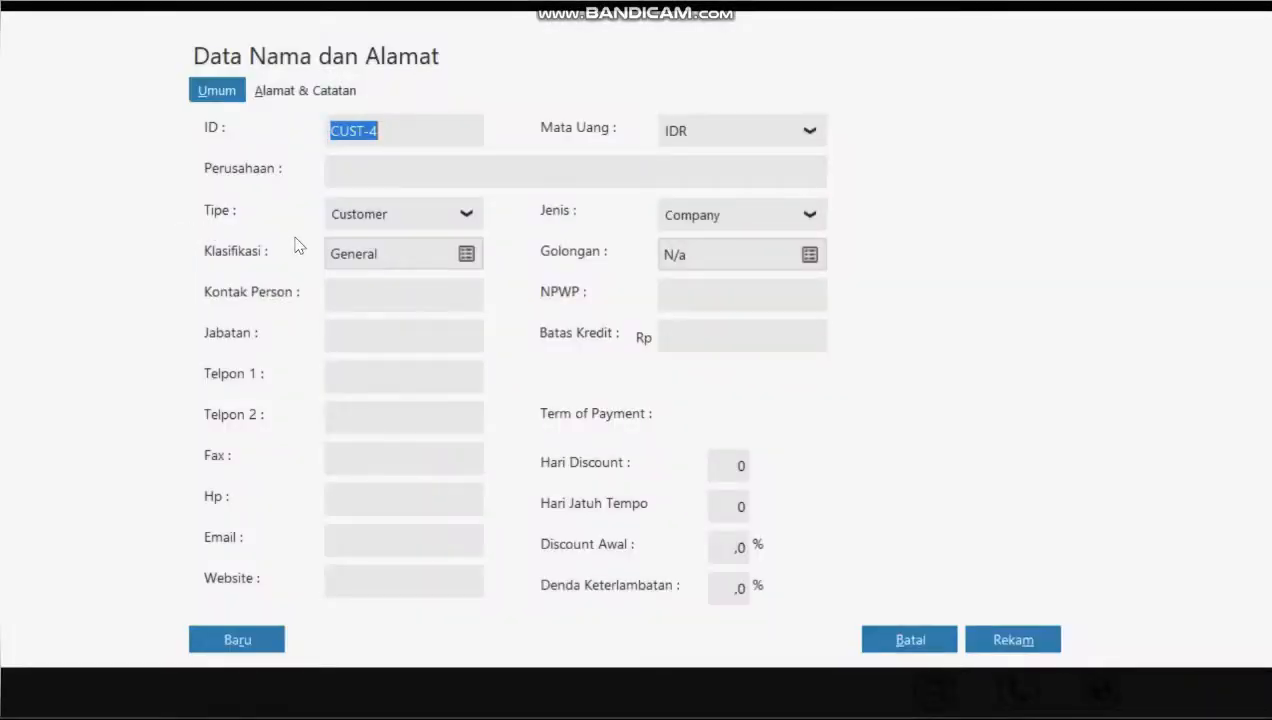
{"action": "left_click", "coordinate": [465, 216]}
{"action": "left_click", "coordinate": [408, 281]}
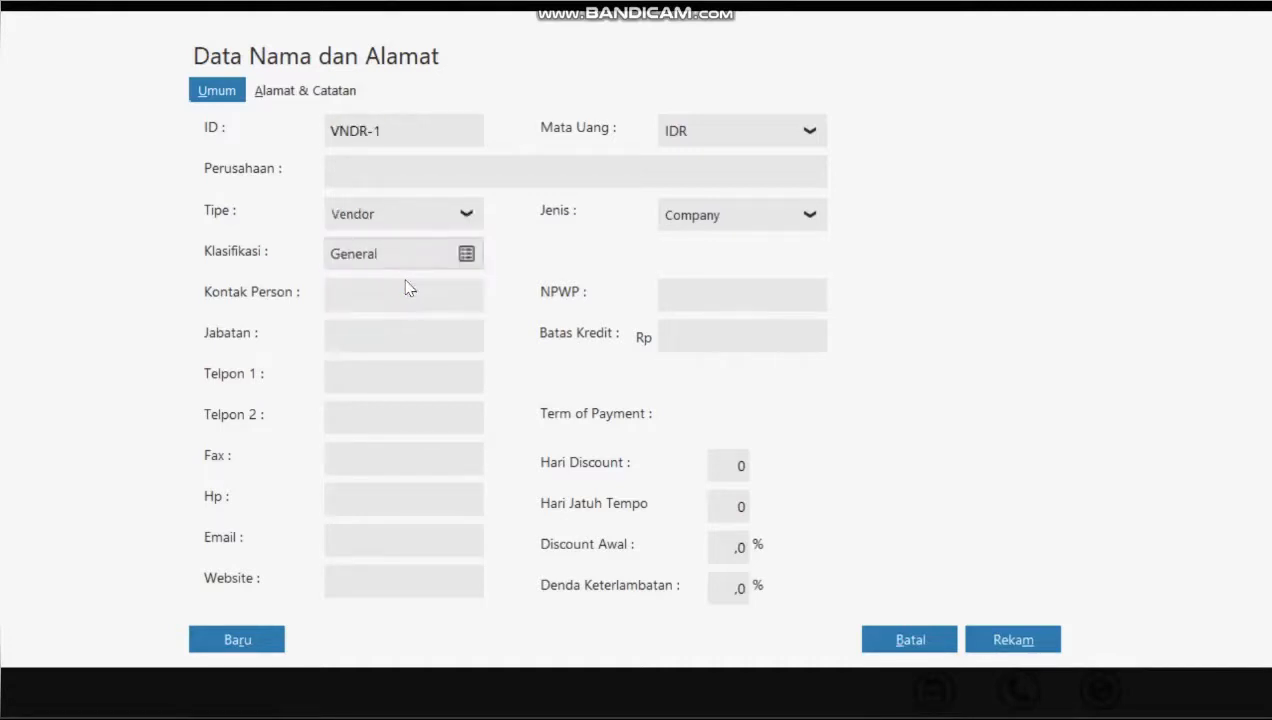
{"action": "left_click", "coordinate": [377, 174]}
{"action": "type", "text": "PT Sinae"}
{"action": "key", "text": "BackSpace"}
{"action": "type", "text": "r Elektro"}
{"action": "left_click", "coordinate": [1000, 640]}
Add CV Piutang Jaya to the name and address data as a Vendor and record it.
{"action": "mouse_move", "coordinate": [182, 240]}
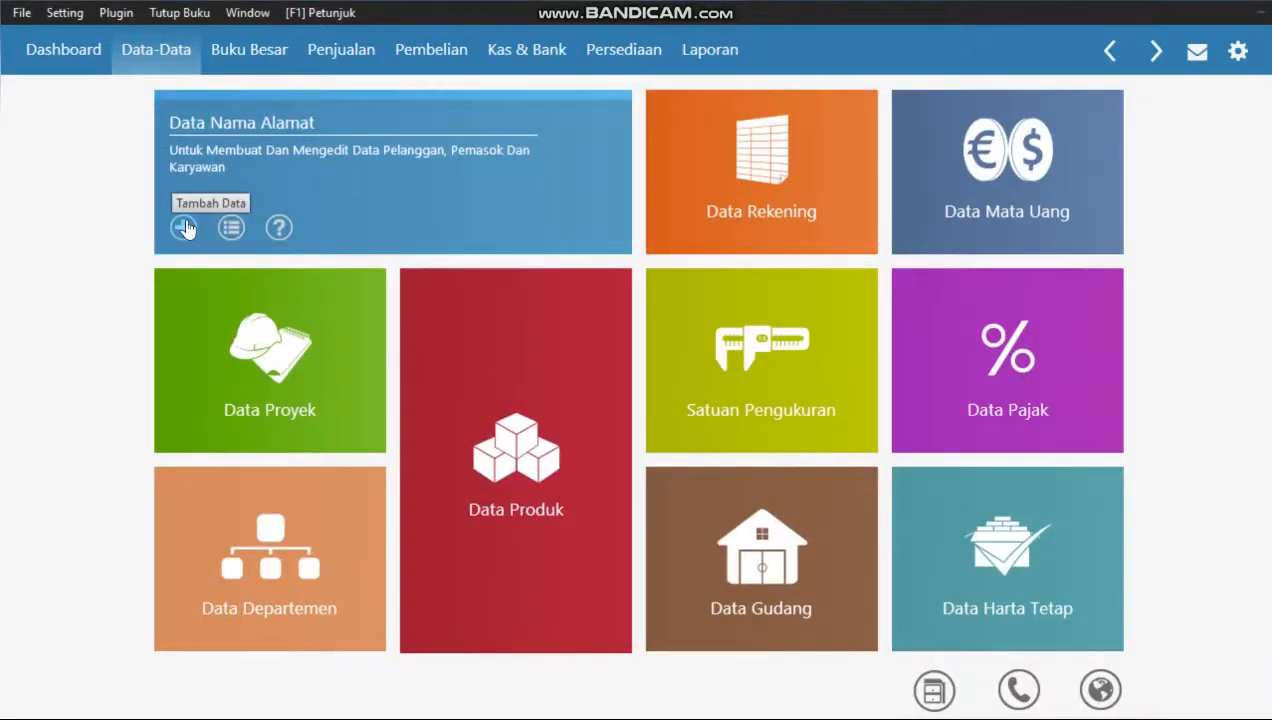
{"action": "left_click", "coordinate": [185, 227]}
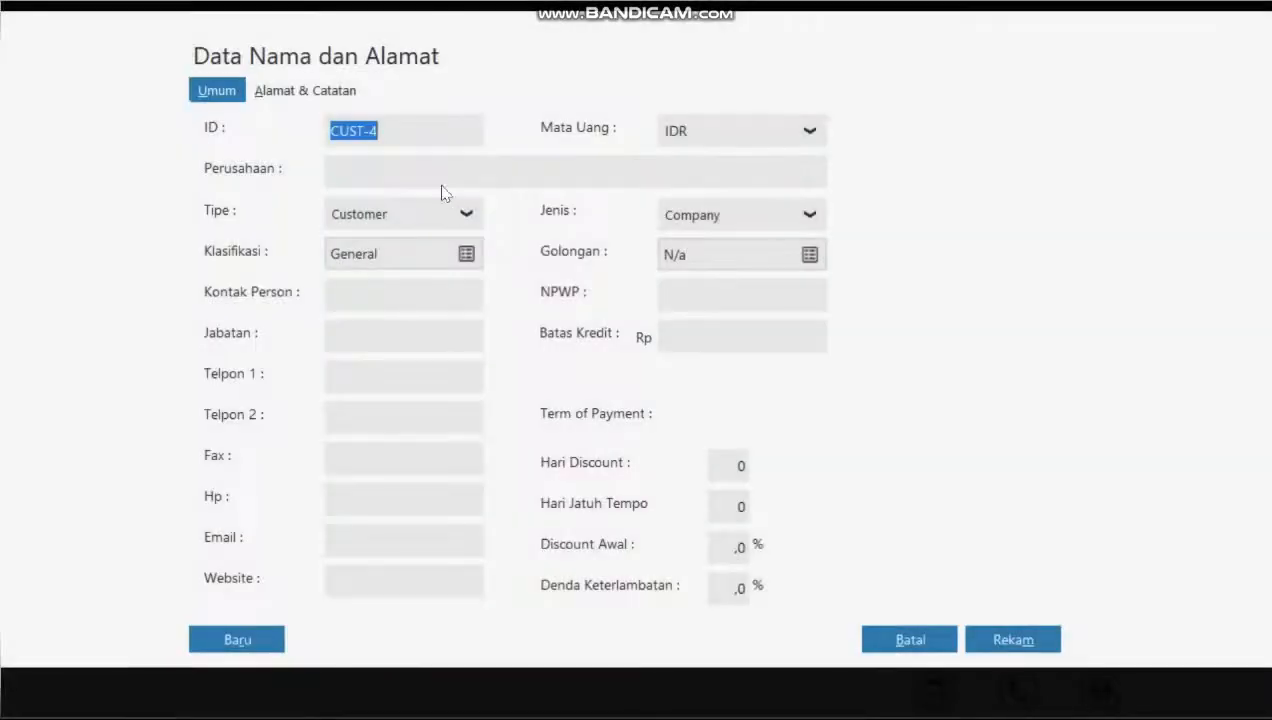
{"action": "left_click", "coordinate": [459, 216]}
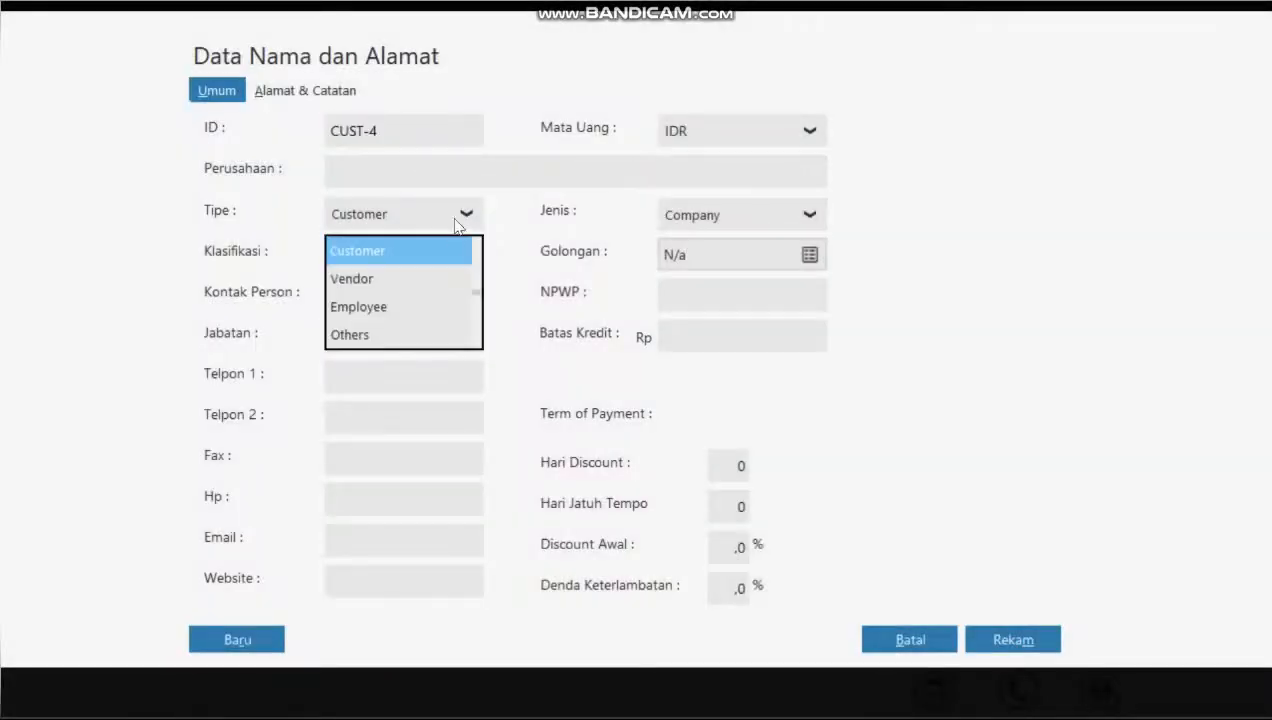
{"action": "left_click", "coordinate": [439, 279]}
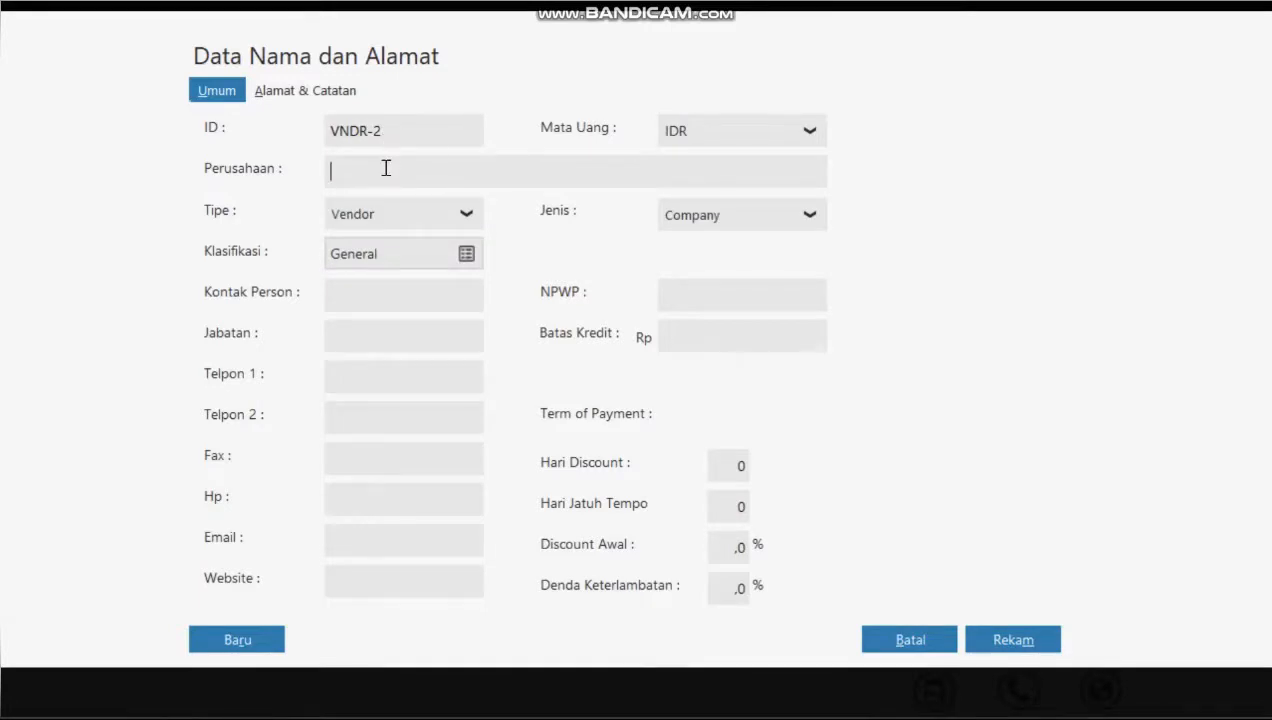
{"action": "left_click", "coordinate": [386, 168]}
{"action": "type", "text": "CV Piutang Jaya"}
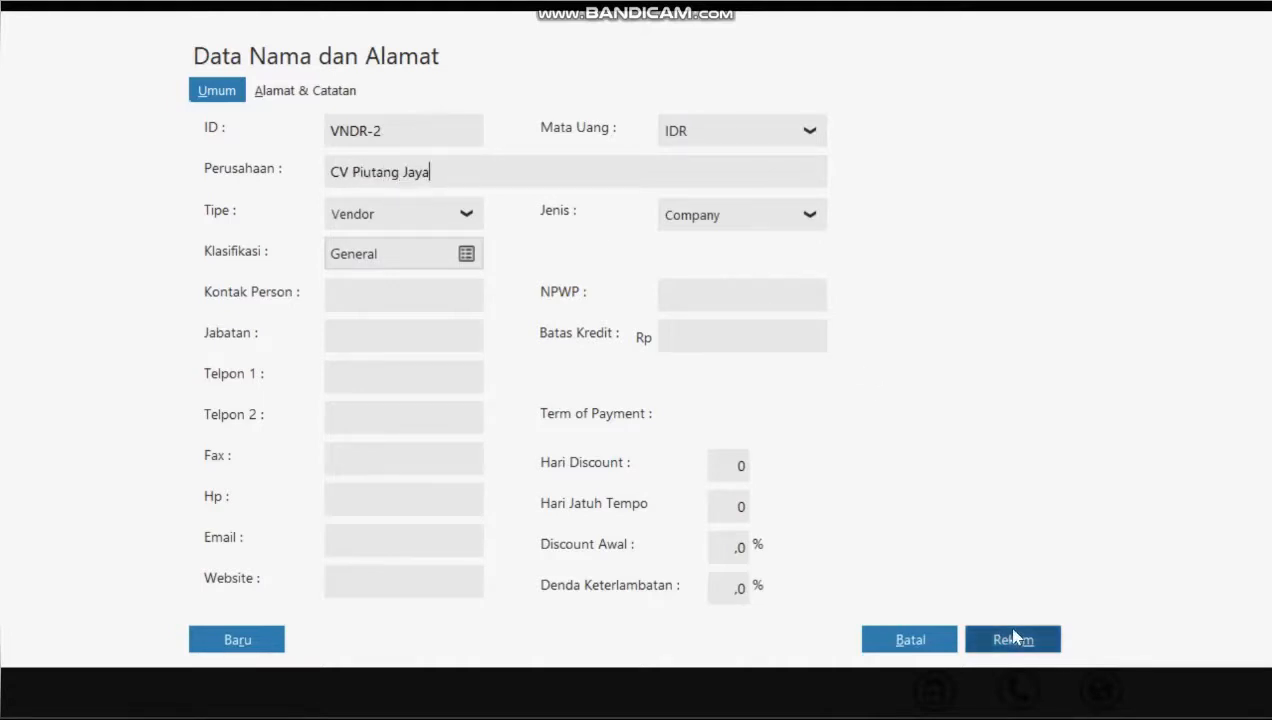
{"action": "left_click", "coordinate": [1013, 638]}
Add CV Cipta Kreasi to the name and address data (Data Nama Alamat) as a Vendor and record it.
{"action": "mouse_move", "coordinate": [185, 229]}
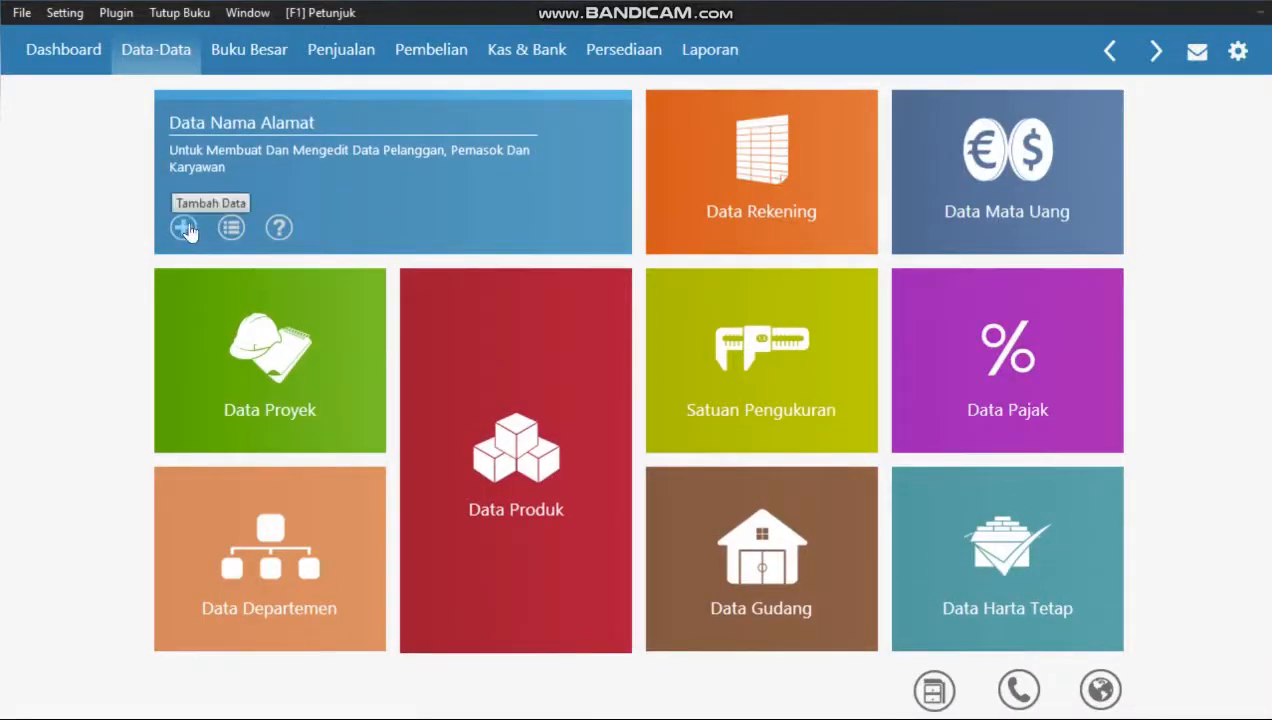
{"action": "left_click", "coordinate": [184, 228]}
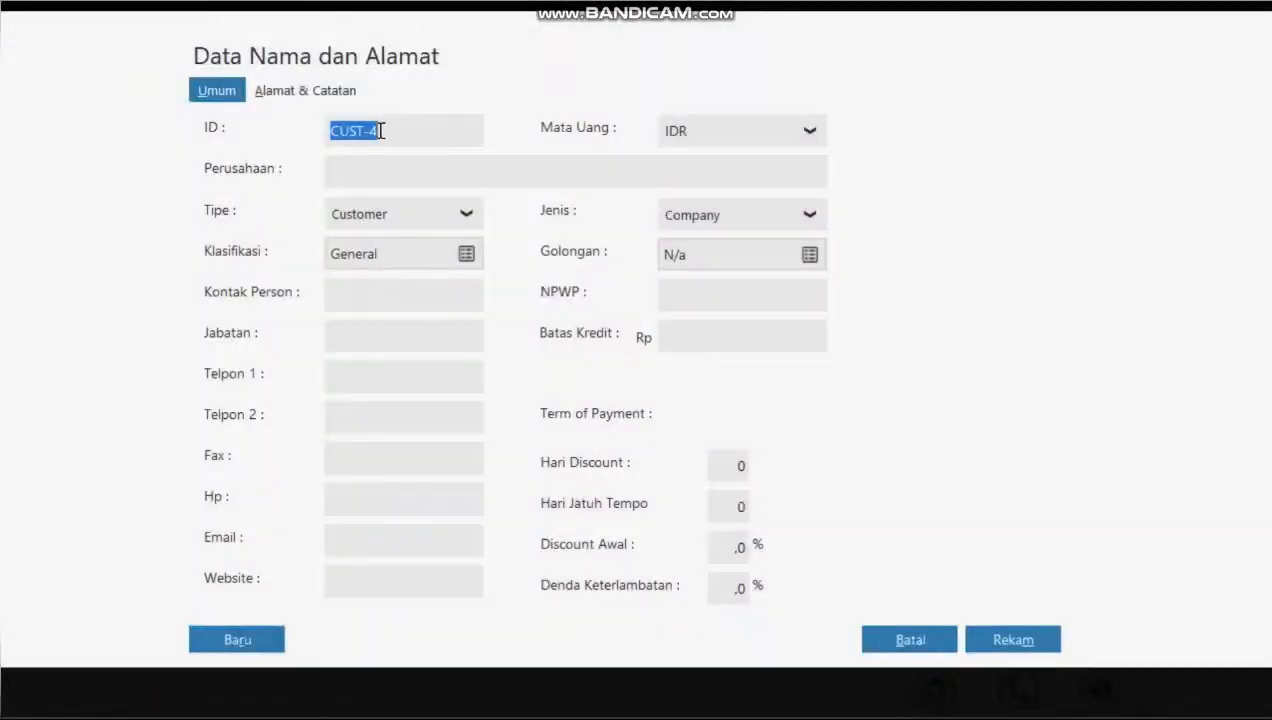
{"action": "left_click", "coordinate": [424, 216]}
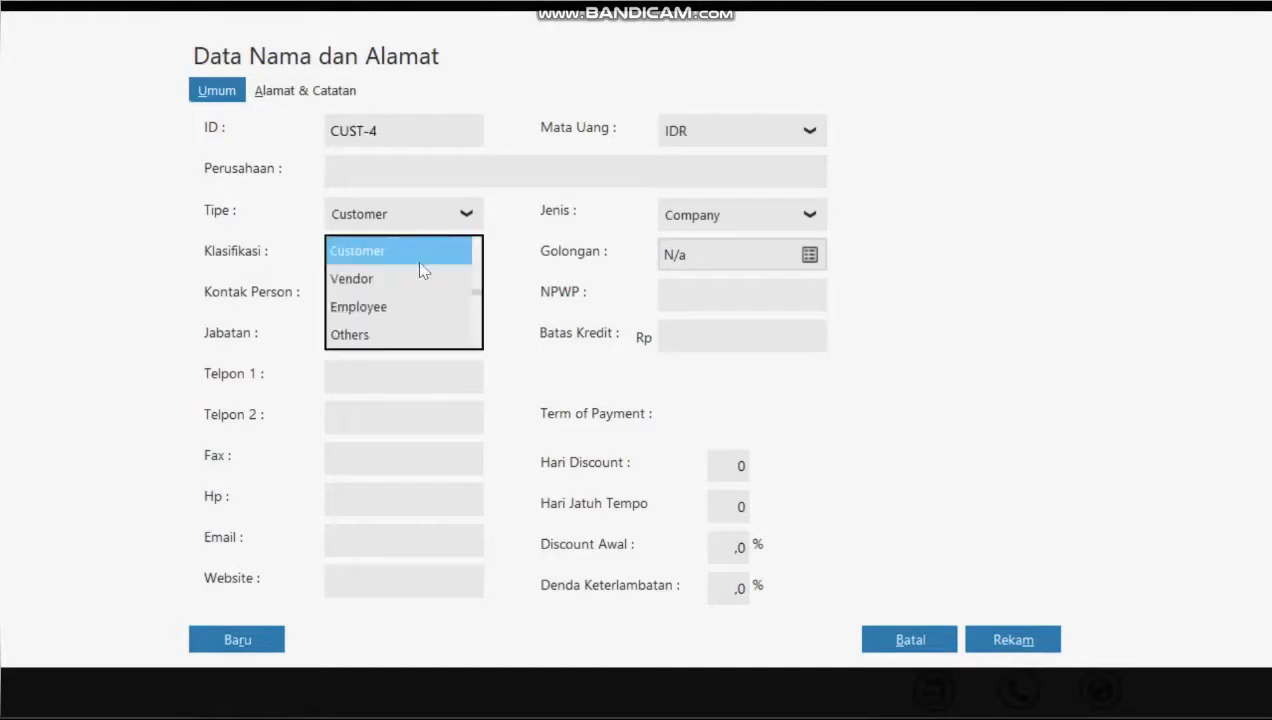
{"action": "left_click", "coordinate": [413, 289]}
{"action": "left_click", "coordinate": [380, 171]}
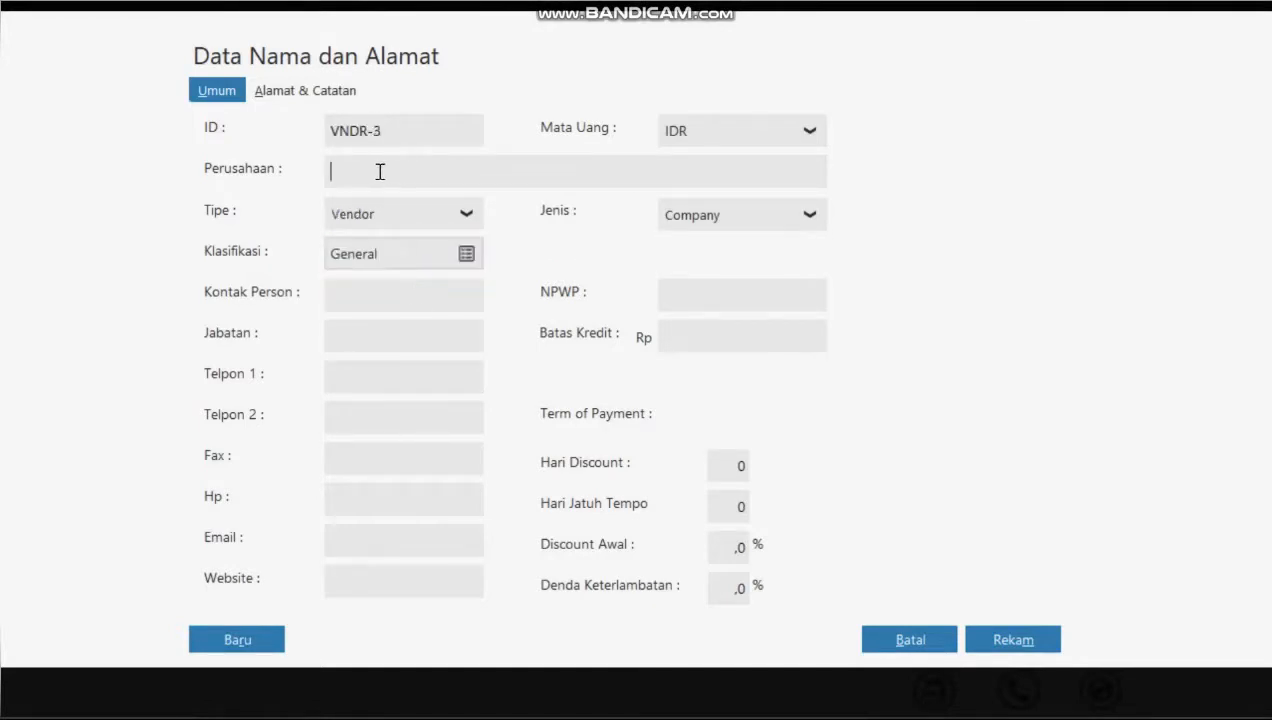
{"action": "type", "text": "CV Cipta Kreasi"}
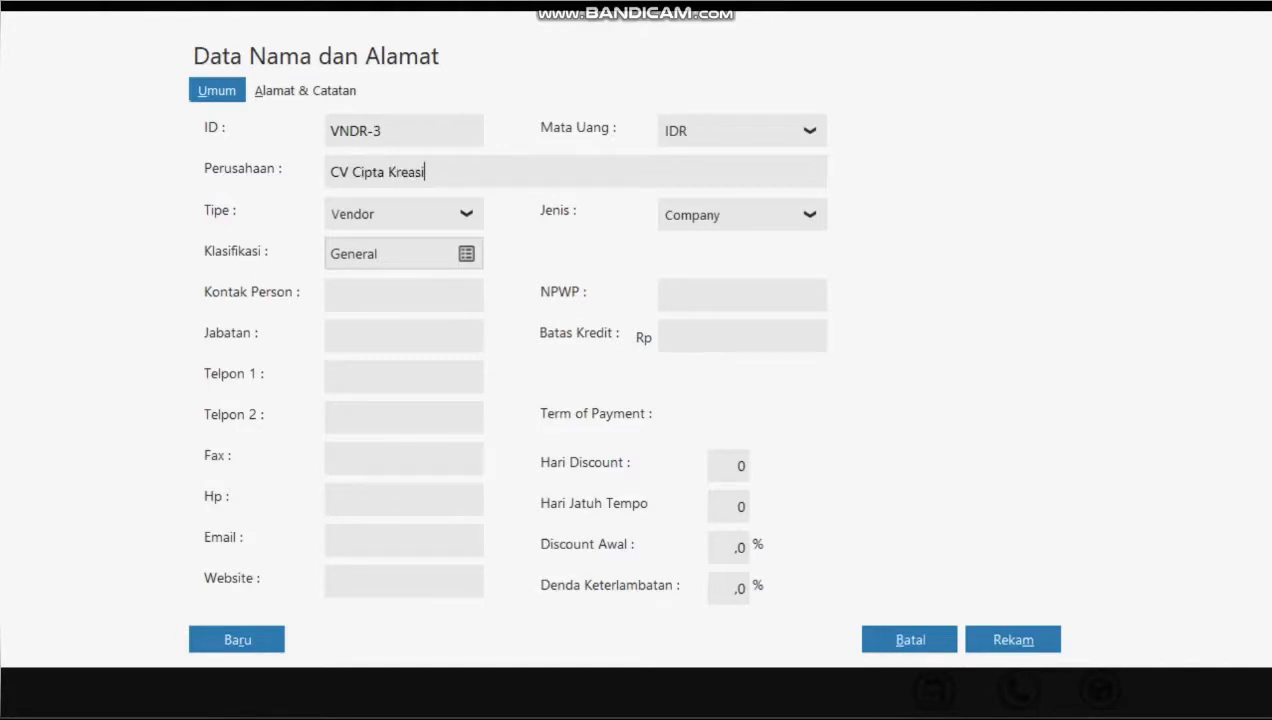
{"action": "left_click", "coordinate": [984, 647]}
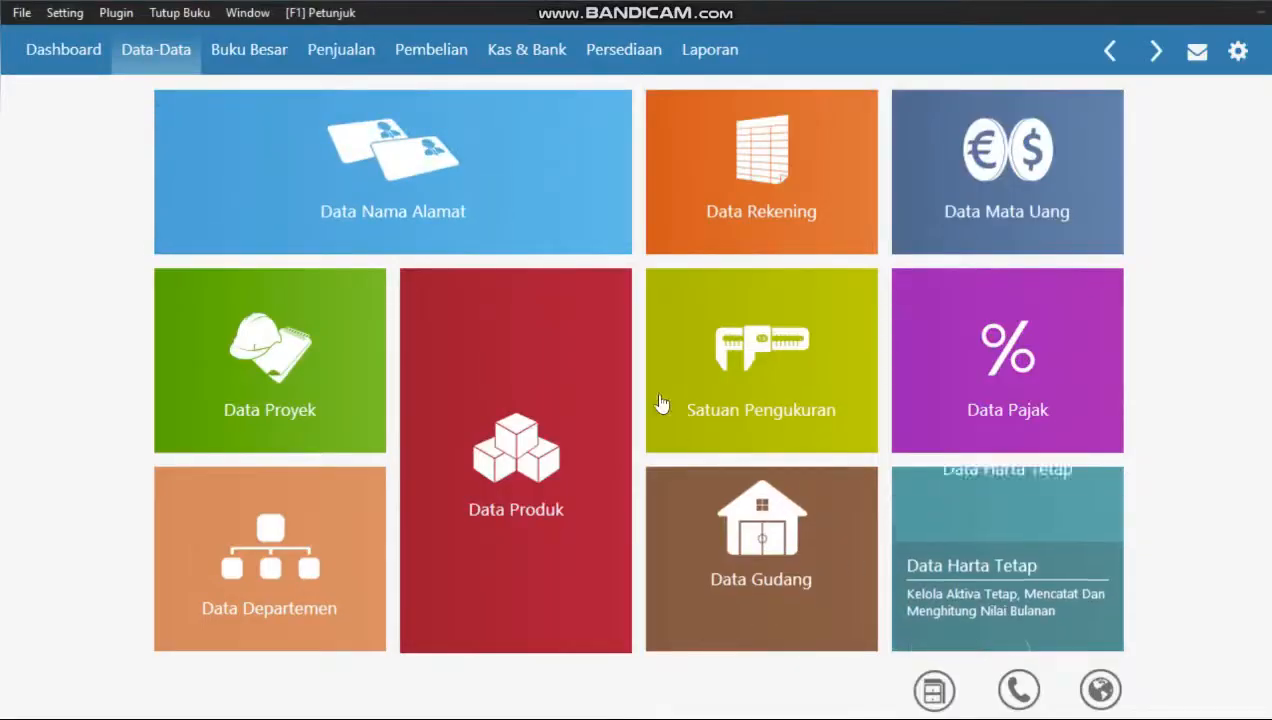
Start a new opening trade payable entry (Saldo Awal Hutang Usaha) for supplier PT Sinar Elektro, dated 04 December 2017.
{"action": "mouse_move", "coordinate": [213, 250]}
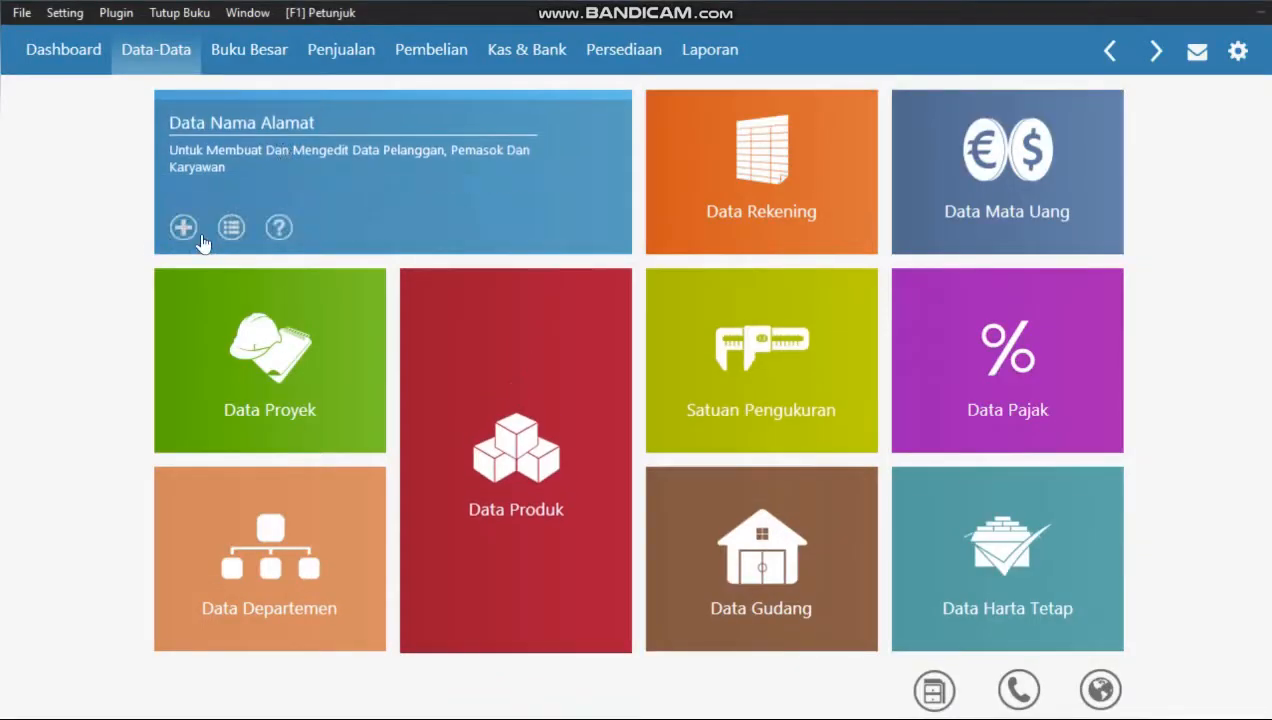
{"action": "left_click", "coordinate": [72, 12]}
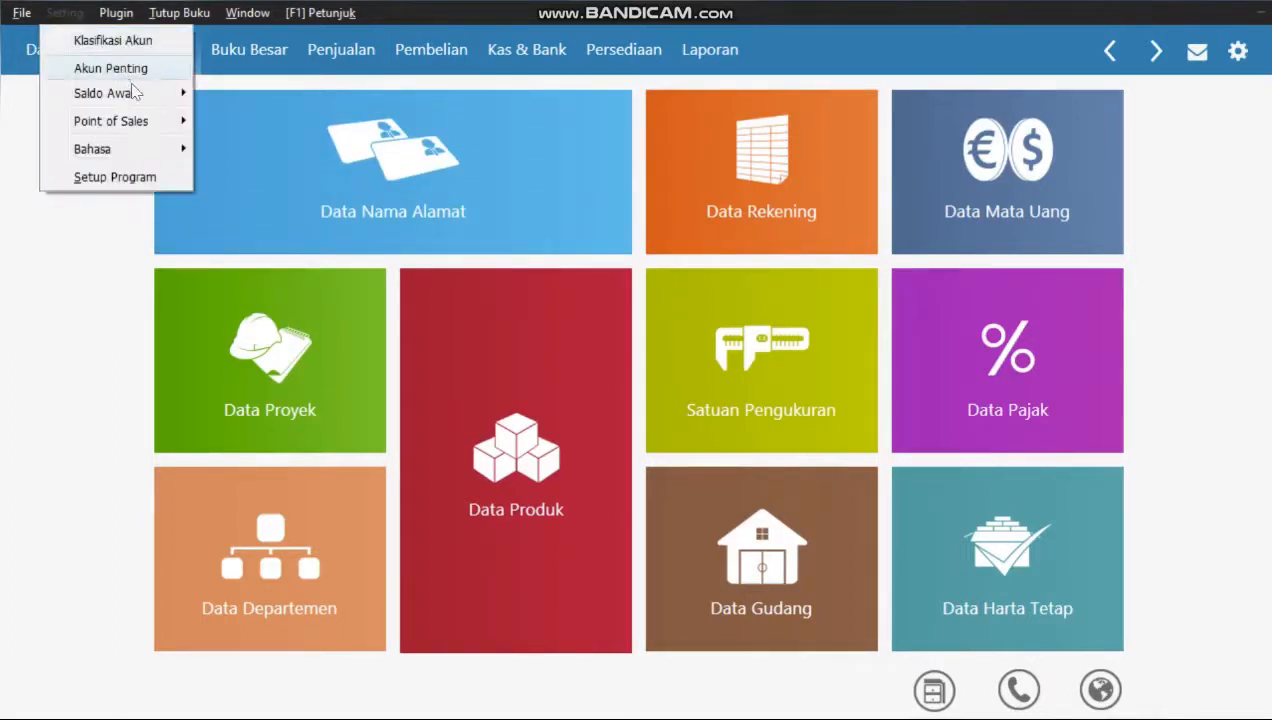
{"action": "mouse_move", "coordinate": [143, 100]}
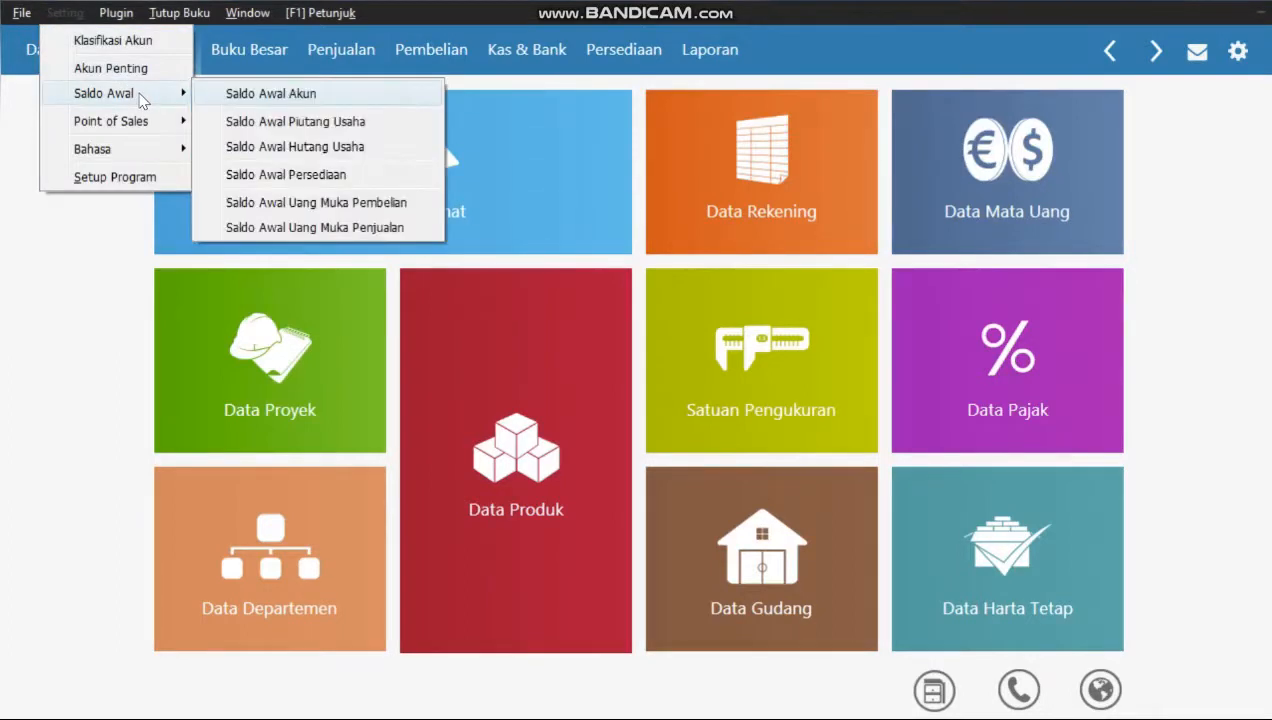
{"action": "left_click", "coordinate": [353, 156]}
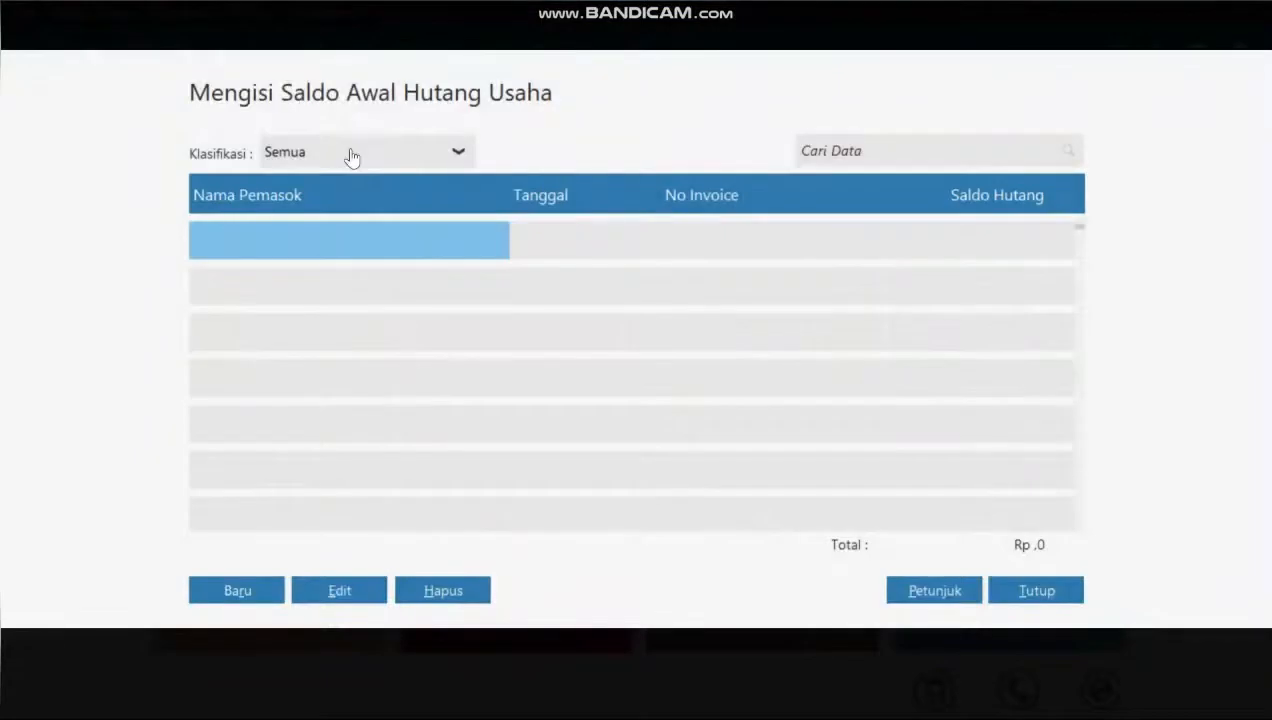
{"action": "left_click", "coordinate": [245, 594]}
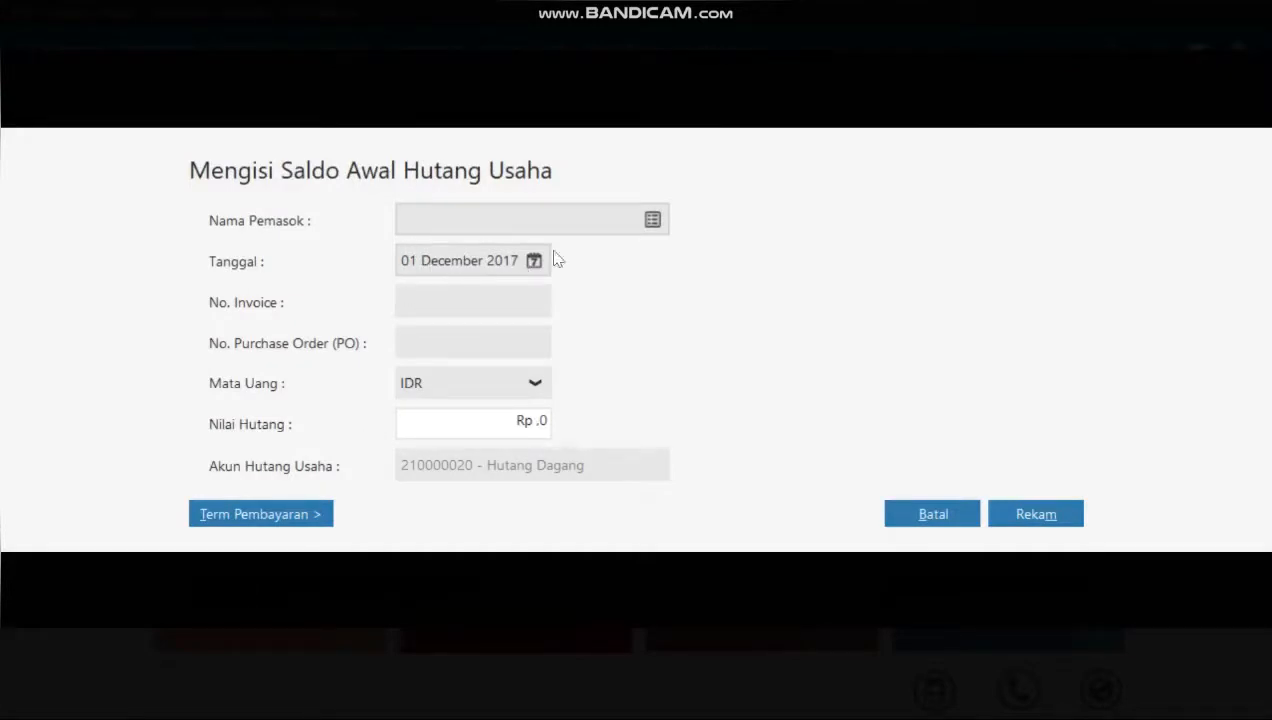
{"action": "left_click", "coordinate": [654, 220]}
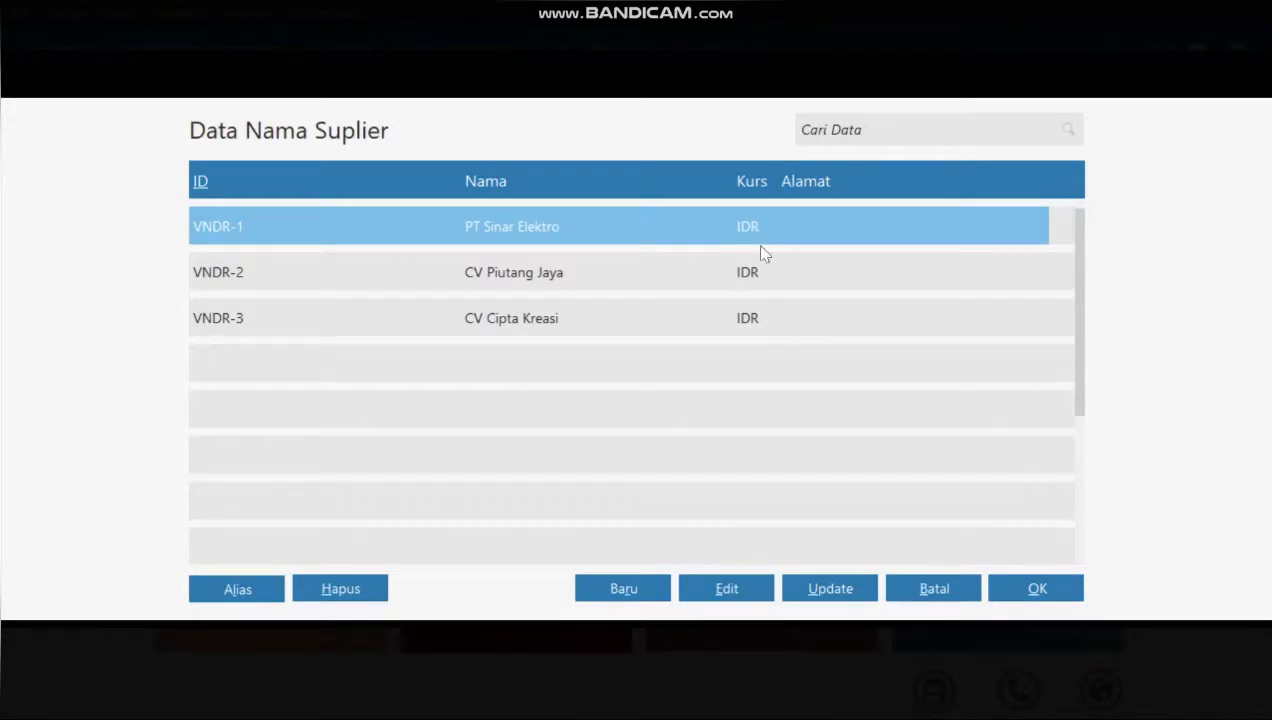
{"action": "left_click", "coordinate": [1045, 596]}
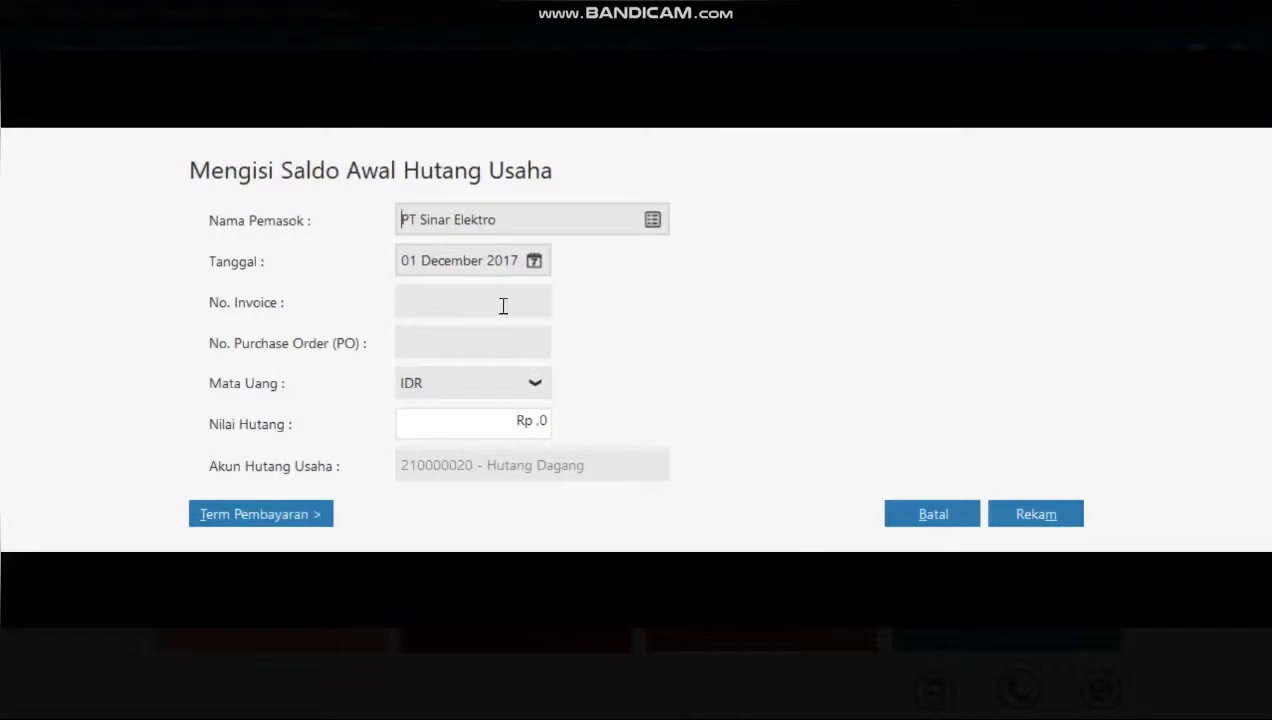
{"action": "left_click", "coordinate": [533, 261]}
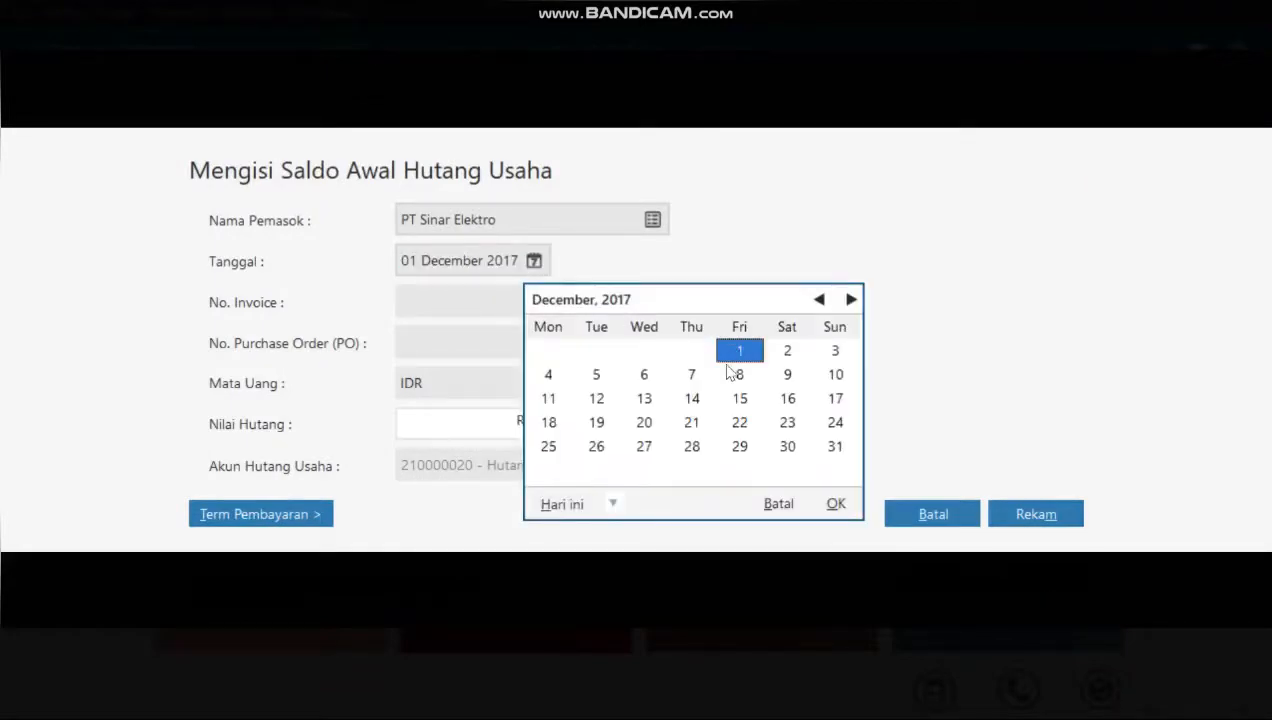
{"action": "left_click", "coordinate": [548, 375]}
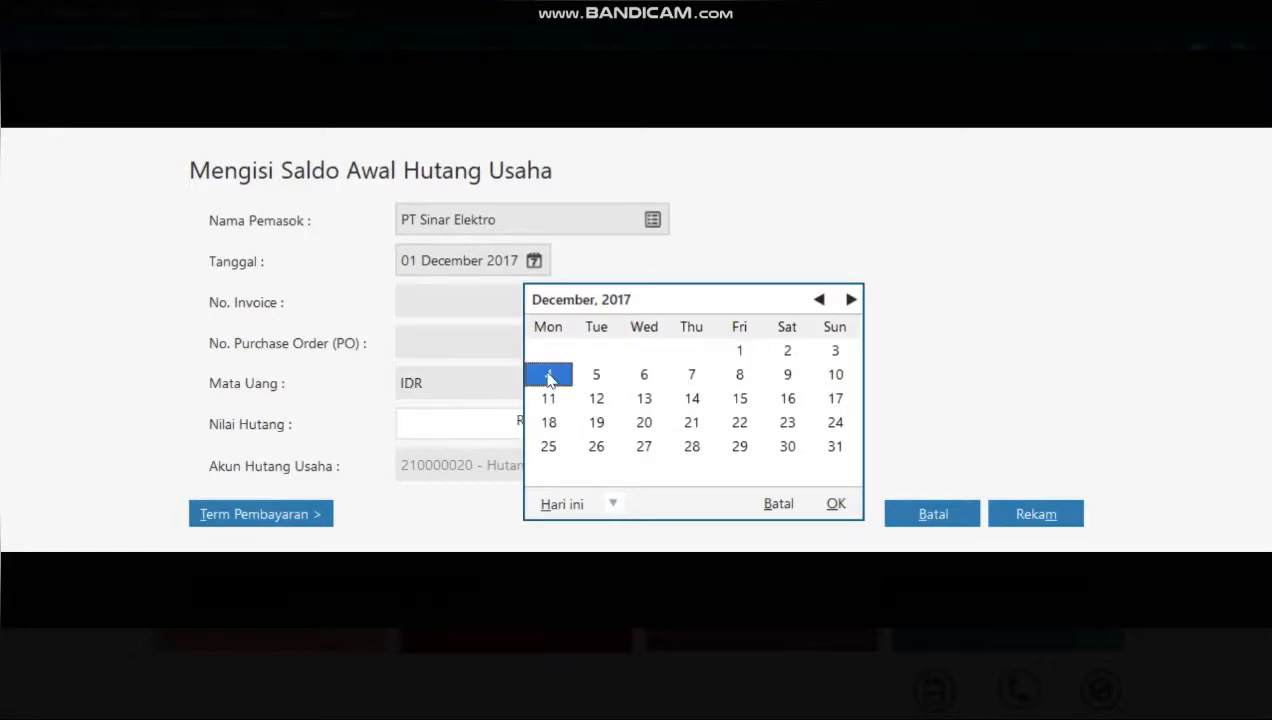
{"action": "left_click", "coordinate": [836, 505]}
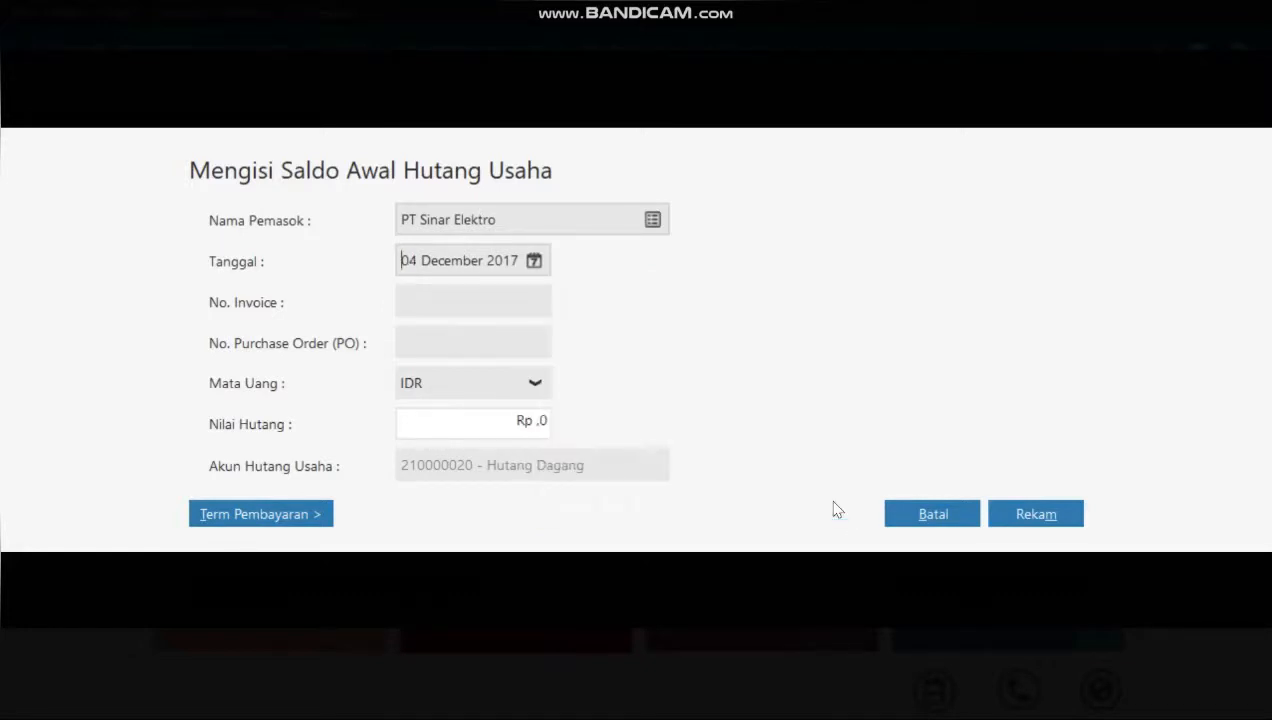
Record the PT Sinar Elektro opening payable of Rp 10000000 under invoice number INV-01.
{"action": "left_click", "coordinate": [479, 300]}
{"action": "type", "text": "INV-01"}
{"action": "left_click", "coordinate": [529, 424]}
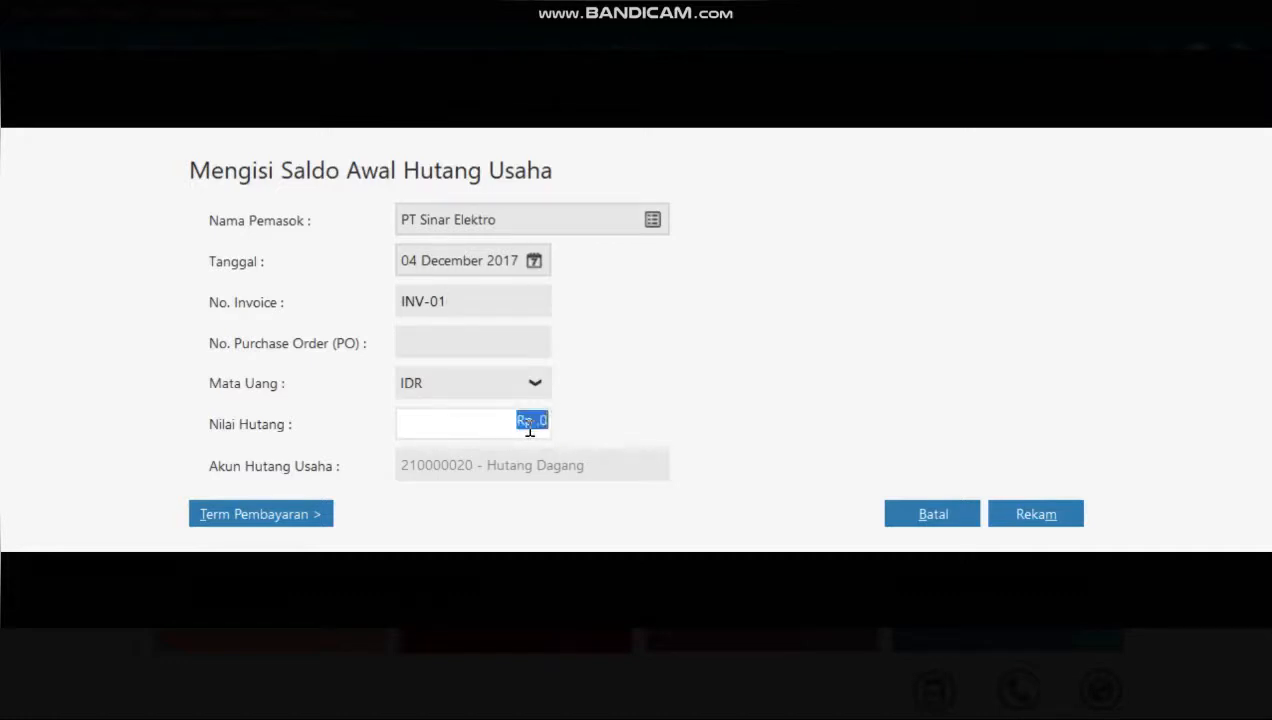
{"action": "type", "text": "10000000"}
{"action": "left_click", "coordinate": [1036, 514]}
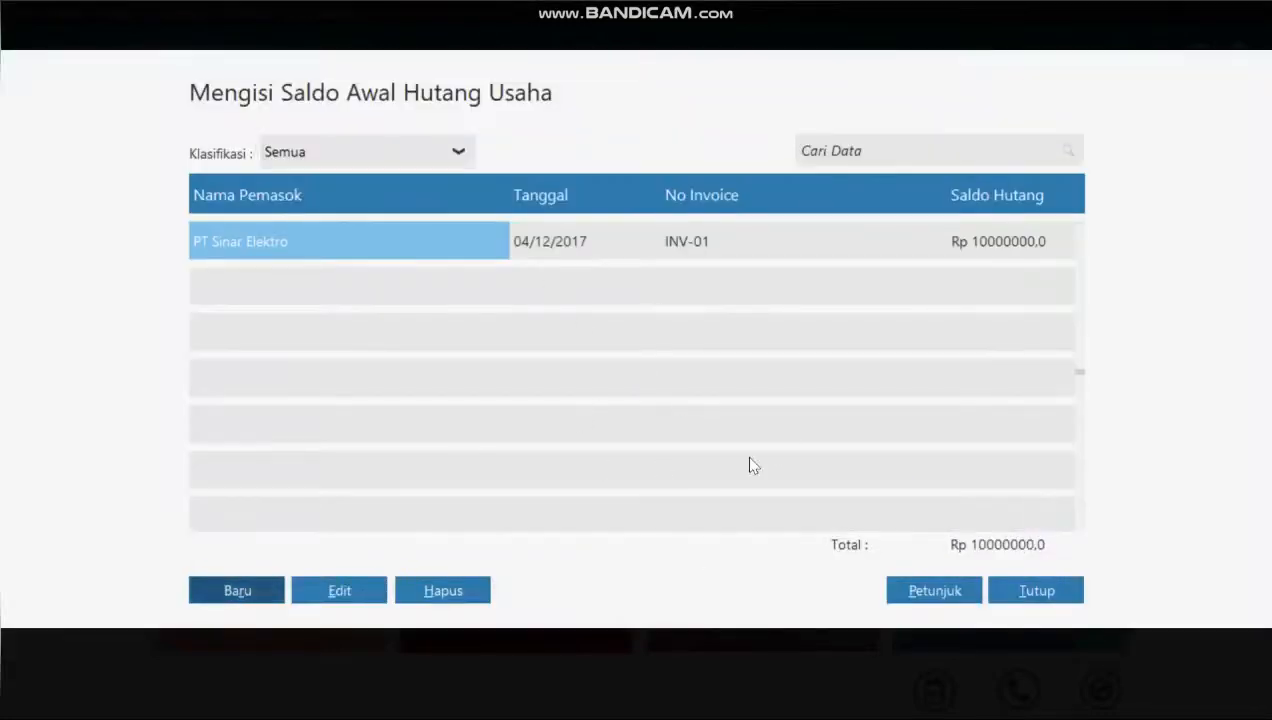
Start a new opening trade payable entry for supplier CV Piutang Jaya, dated 05 November 2017.
{"action": "left_click", "coordinate": [234, 593]}
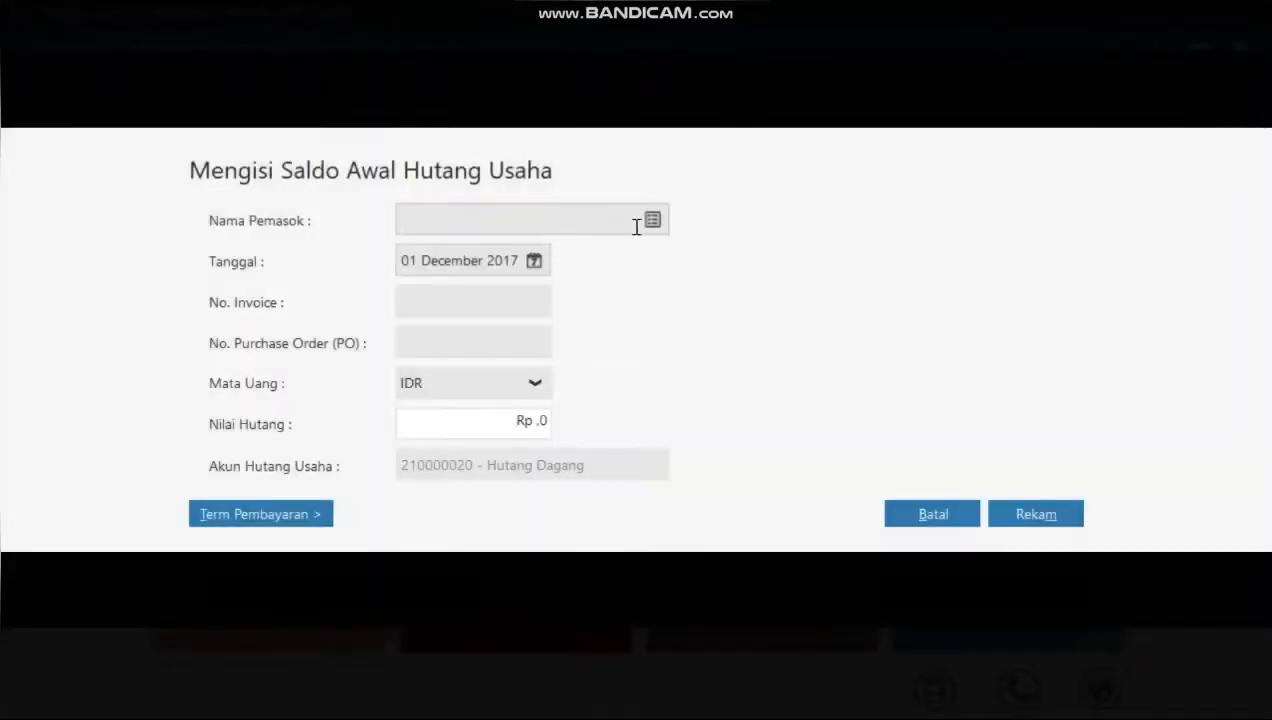
{"action": "left_click", "coordinate": [652, 221]}
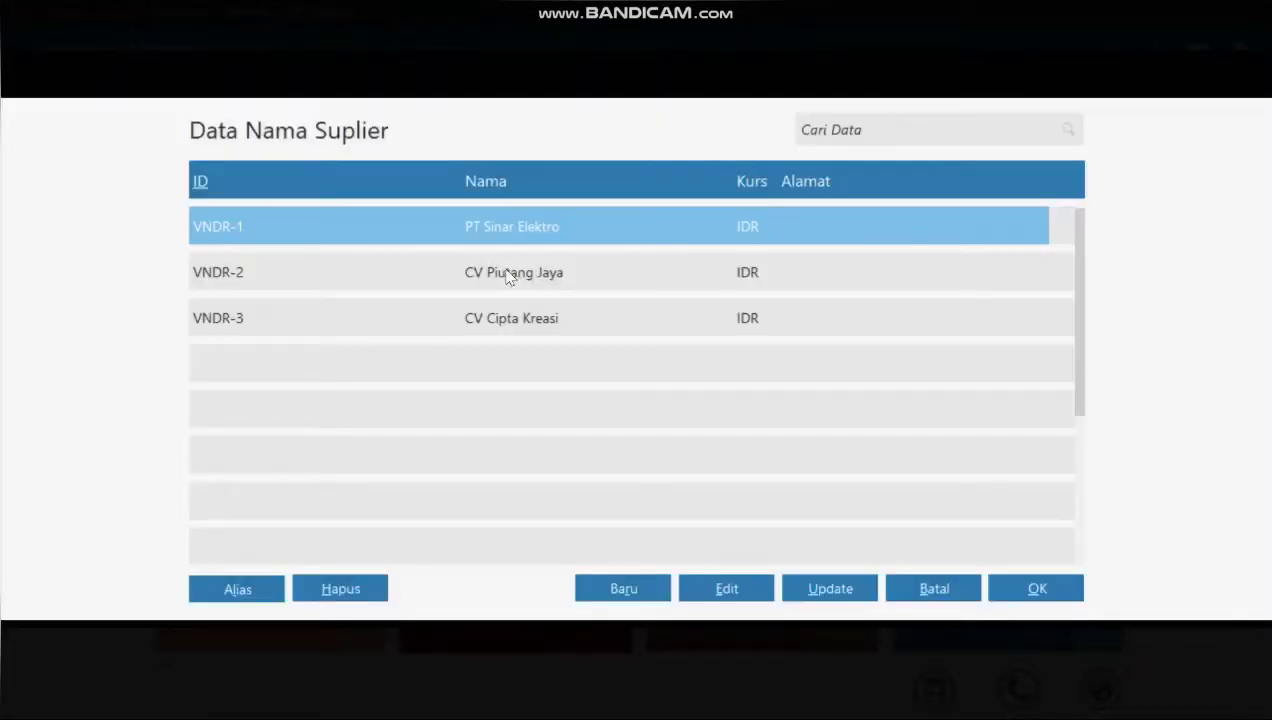
{"action": "left_click", "coordinate": [507, 274]}
{"action": "left_click", "coordinate": [1030, 592]}
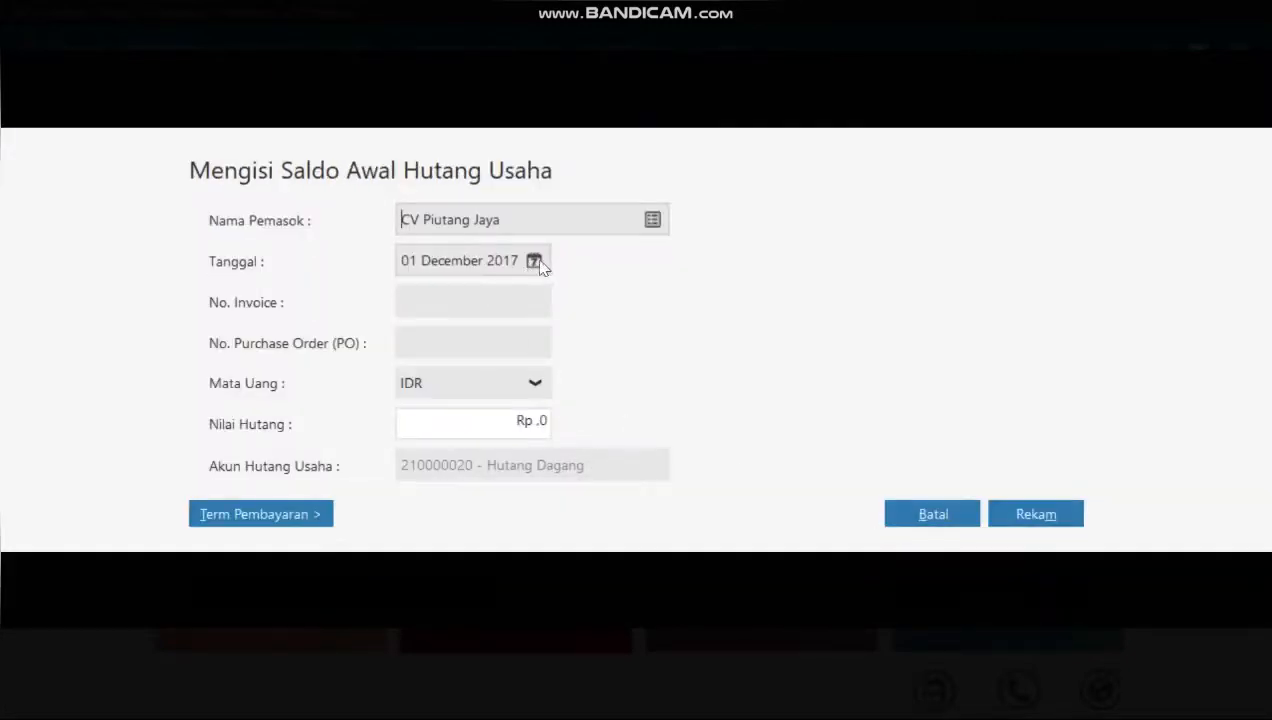
{"action": "left_click", "coordinate": [536, 261]}
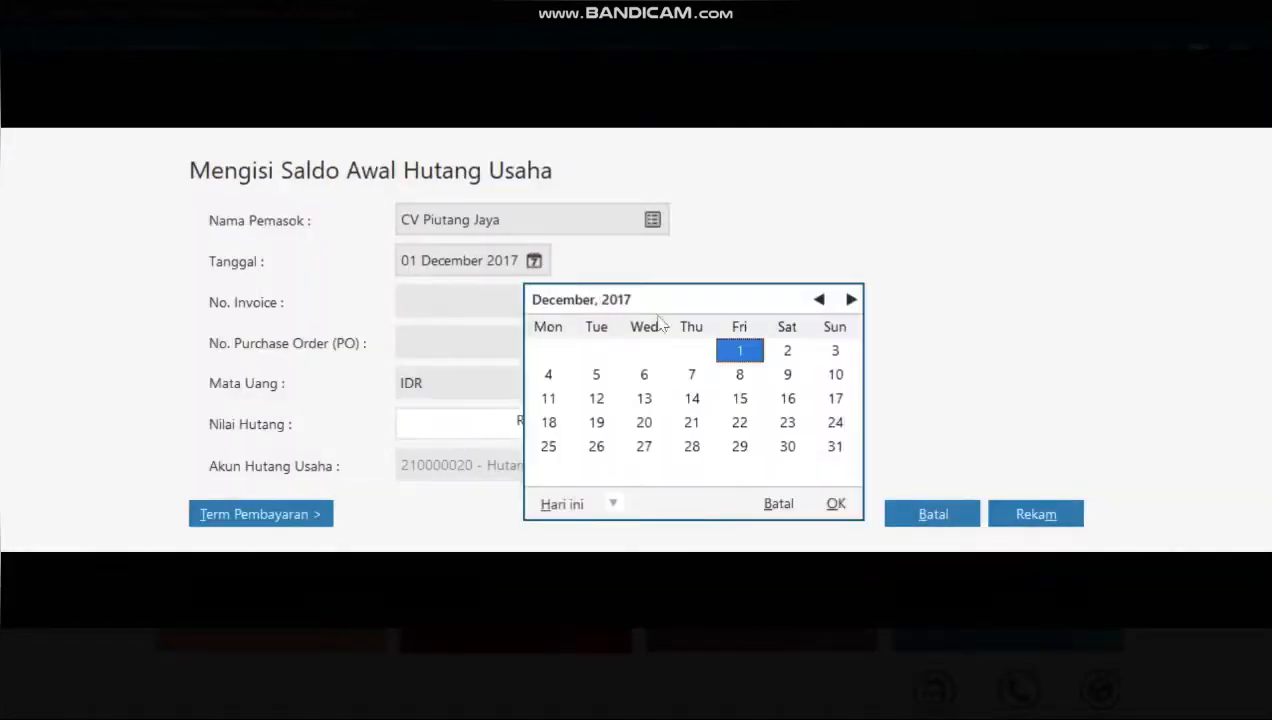
{"action": "left_click", "coordinate": [819, 300]}
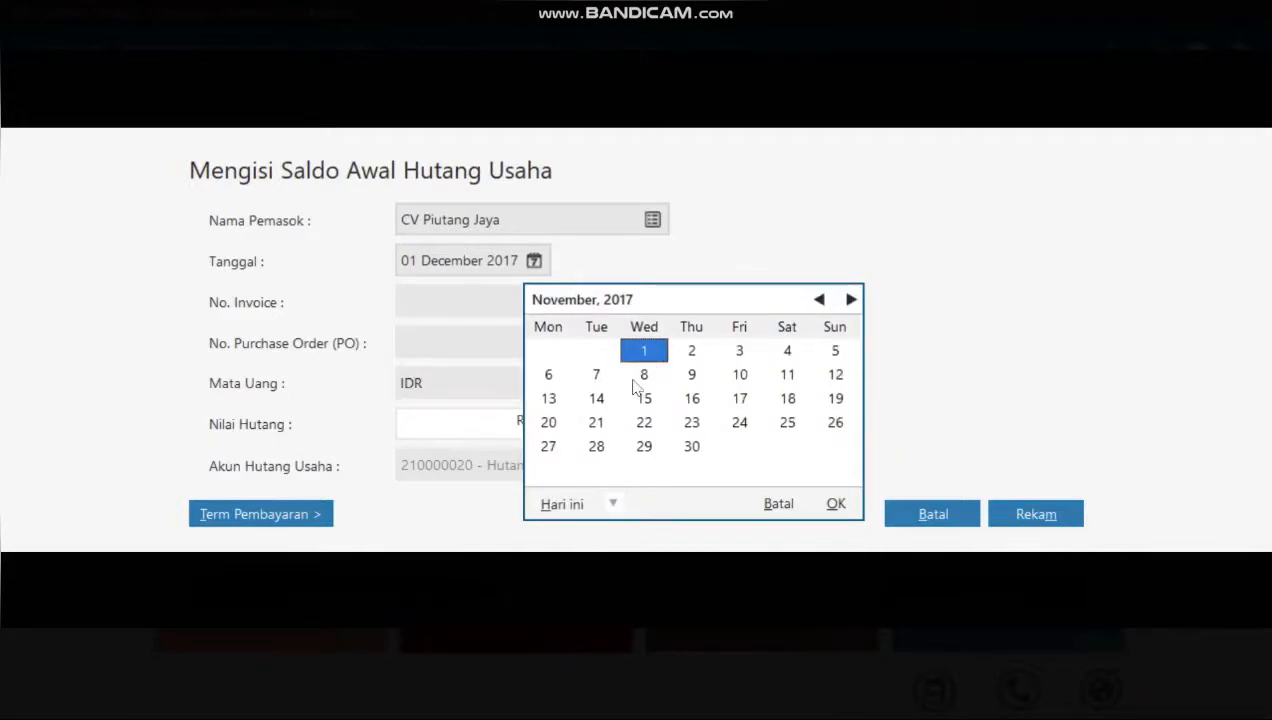
{"action": "left_click", "coordinate": [836, 352]}
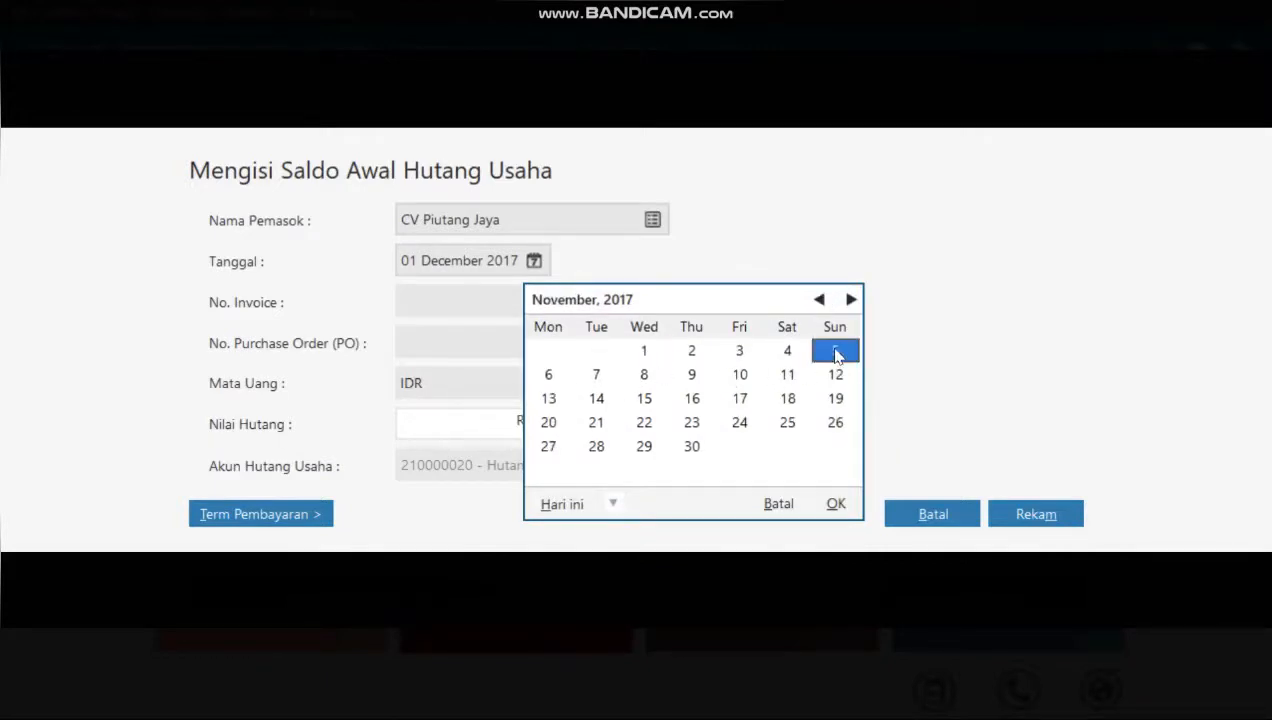
{"action": "left_click", "coordinate": [837, 504]}
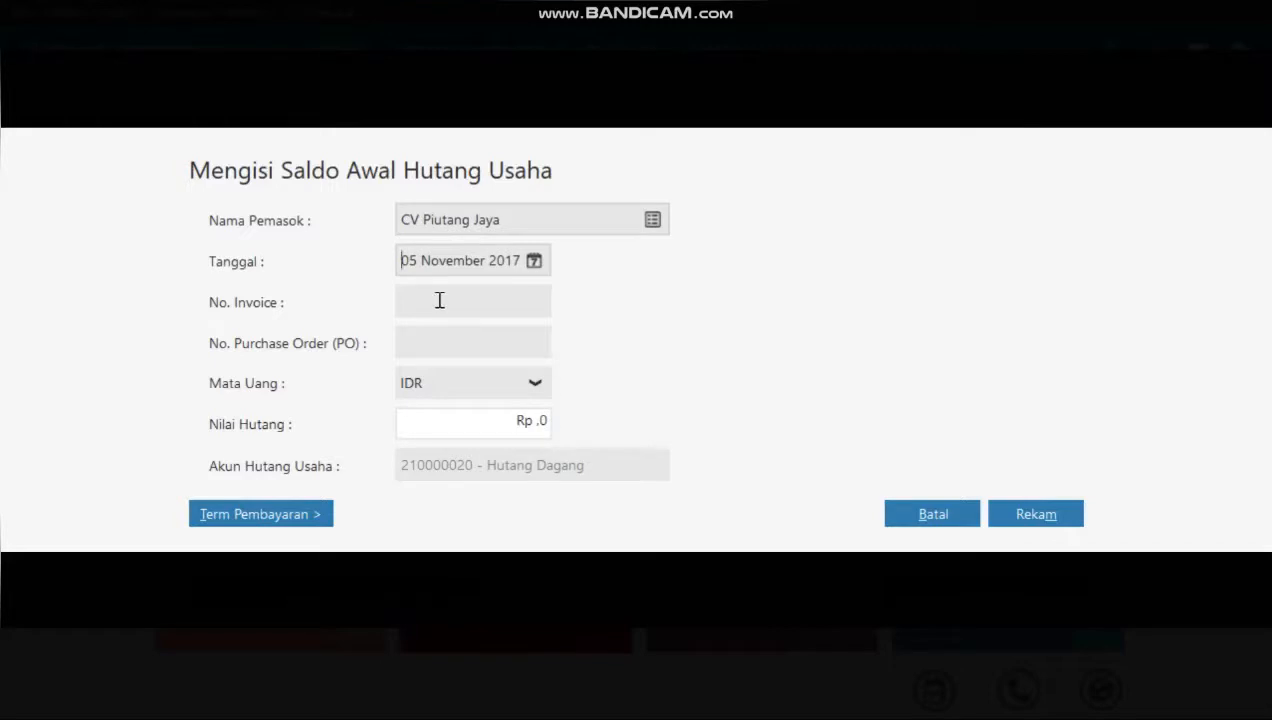
Record the CV Piutang Jaya opening payable of Rp 6025000 under invoice number INV-02.
{"action": "type", "text": "INC"}
{"action": "left_click", "coordinate": [526, 430]}
{"action": "type", "text": "6.025"}
{"action": "key", "text": "BackSpace"}
{"action": "key", "text": "BackSpace"}
{"action": "type", "text": "25000"}
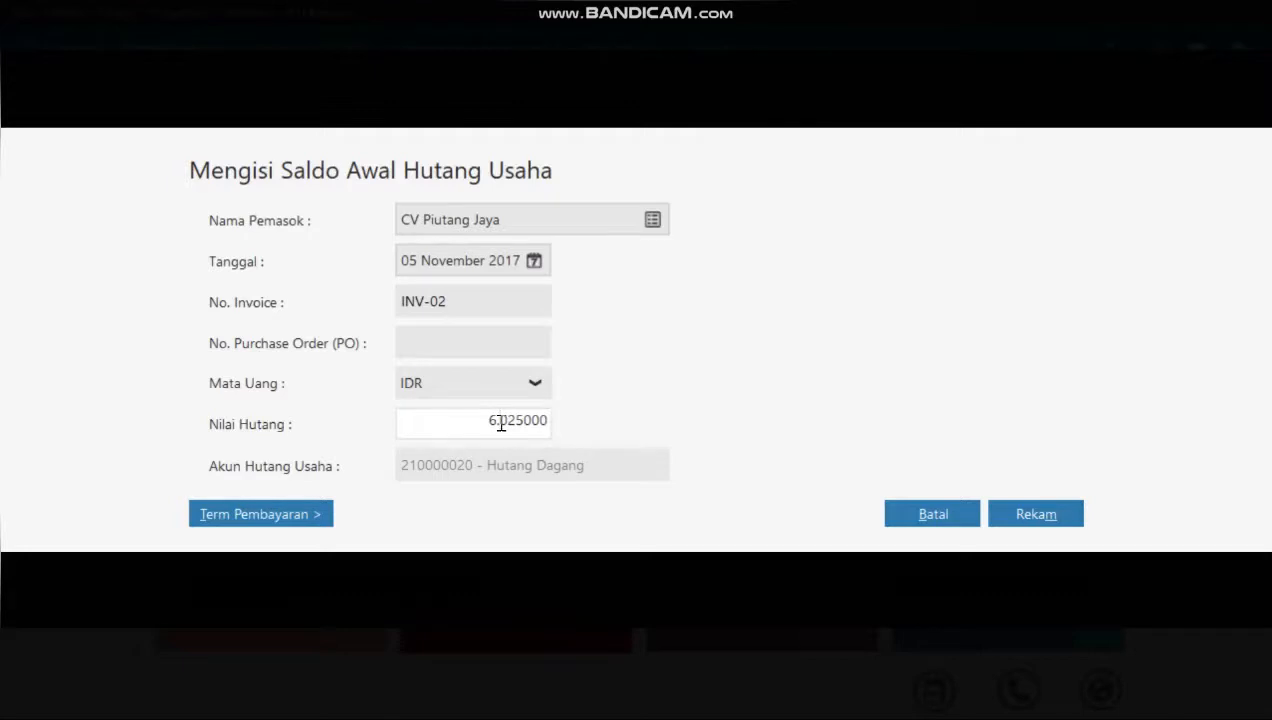
{"action": "left_click", "coordinate": [1040, 515]}
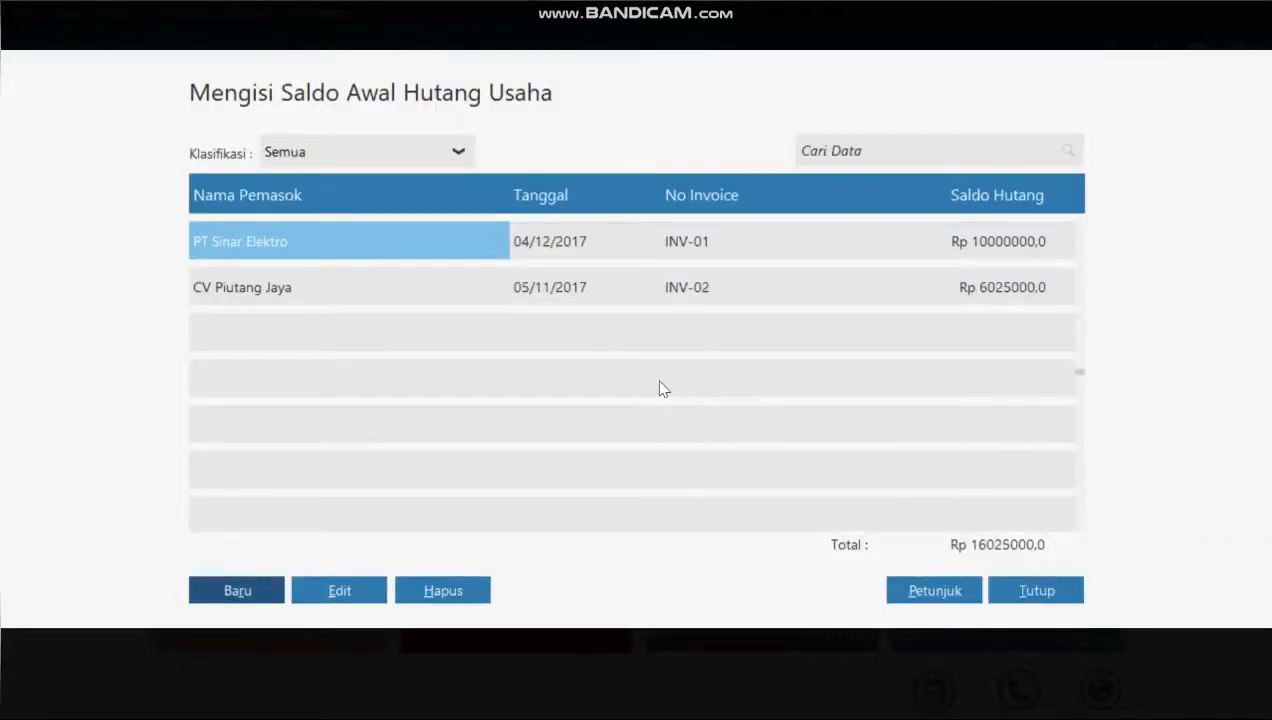
Start a new opening trade payable entry for supplier CV Cipta Kreasi, dated 25 November 2017.
{"action": "left_click", "coordinate": [253, 592]}
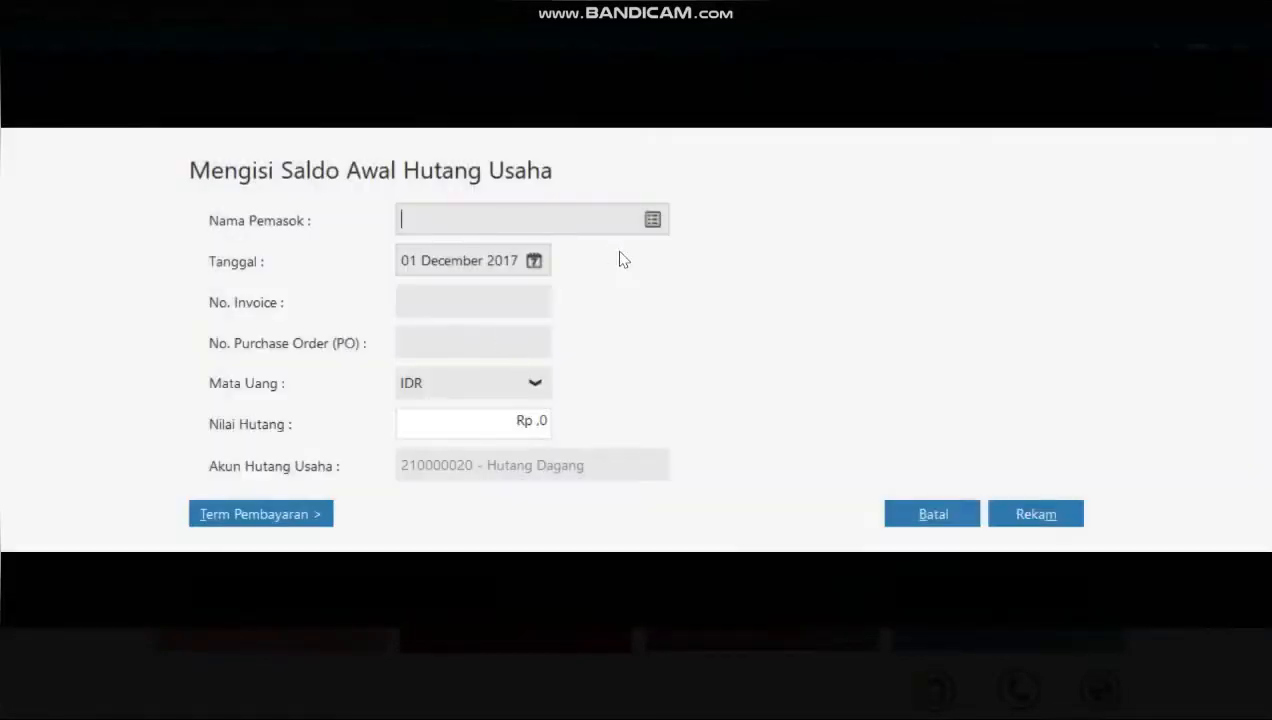
{"action": "left_click", "coordinate": [662, 222]}
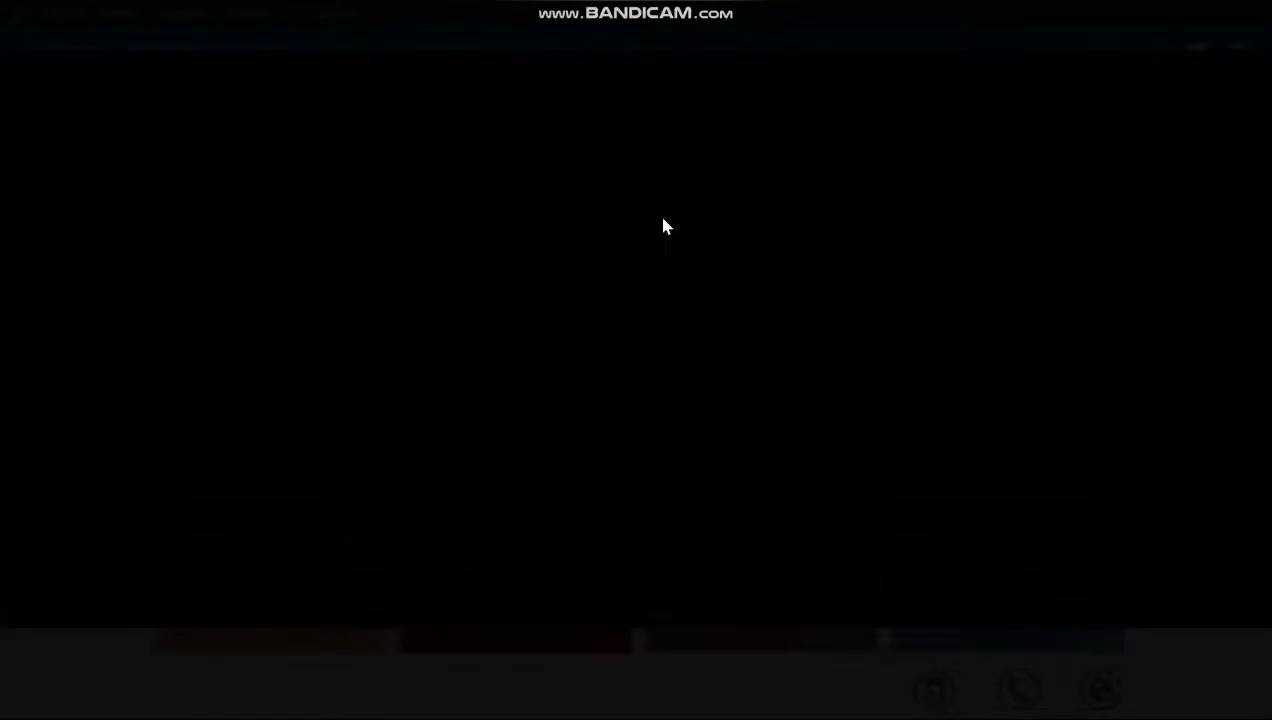
{"action": "left_click", "coordinate": [505, 320]}
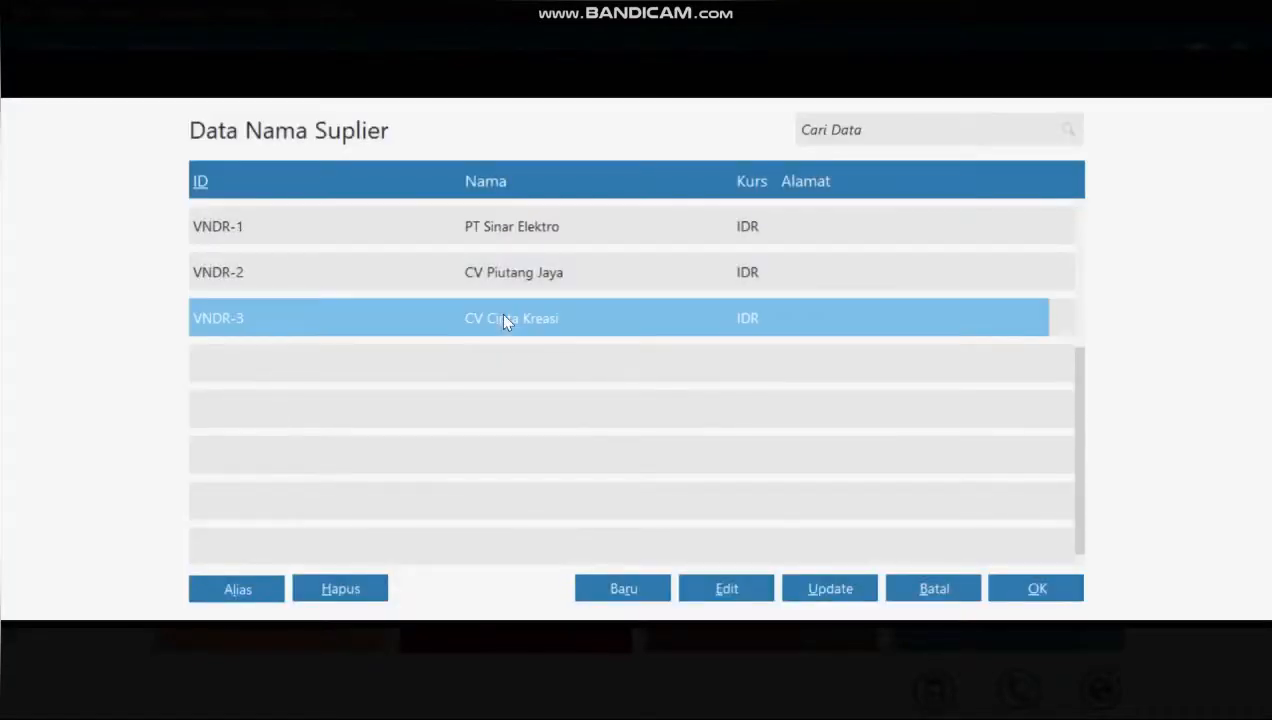
{"action": "left_click", "coordinate": [1018, 594]}
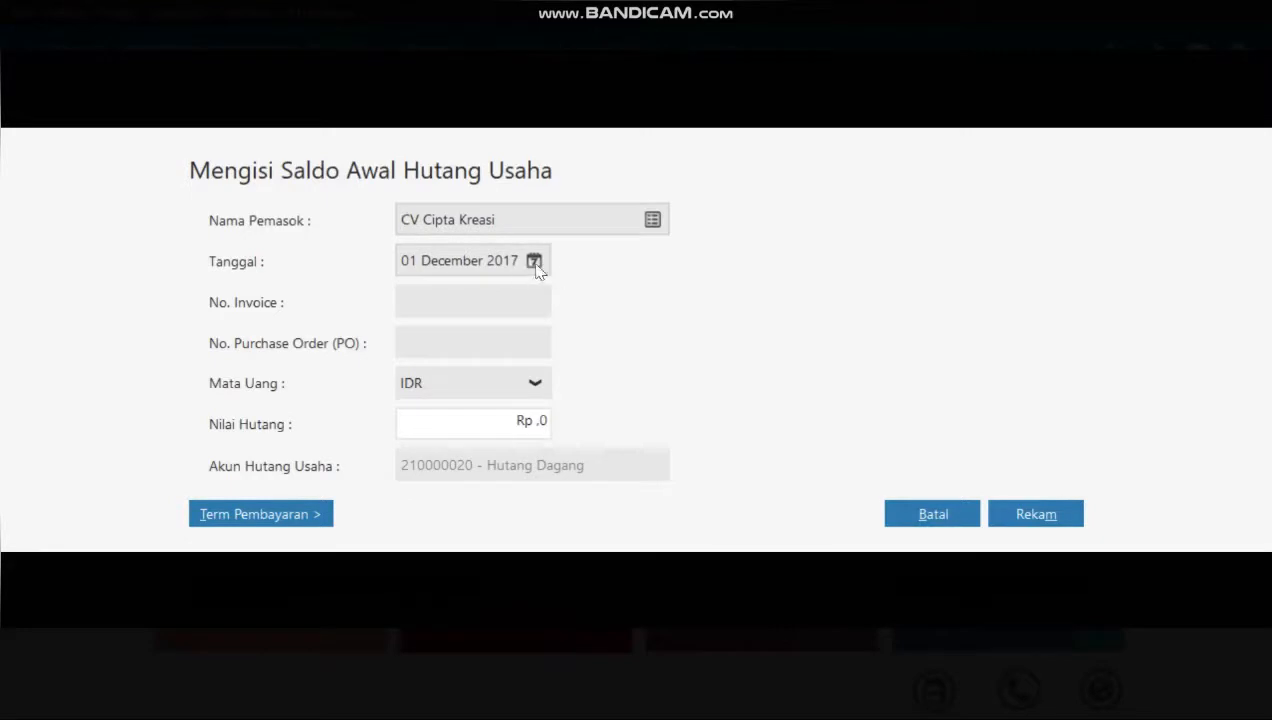
{"action": "left_click", "coordinate": [536, 262]}
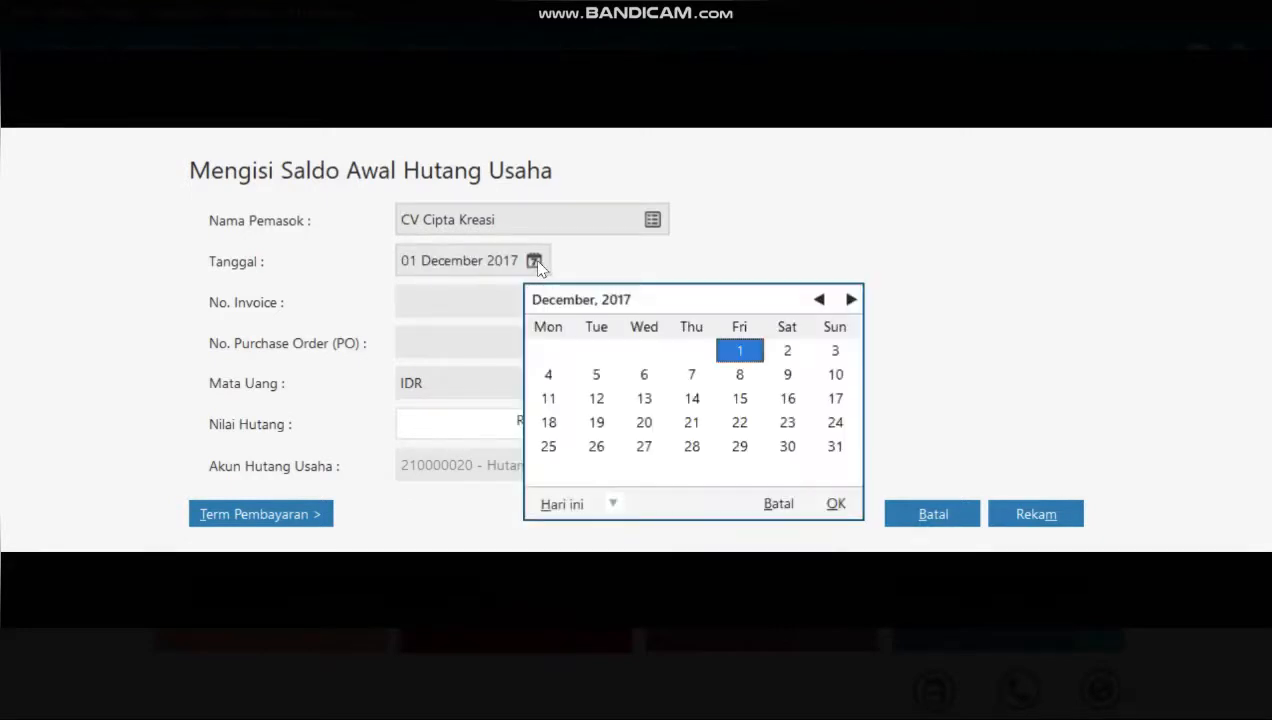
{"action": "left_click", "coordinate": [820, 300]}
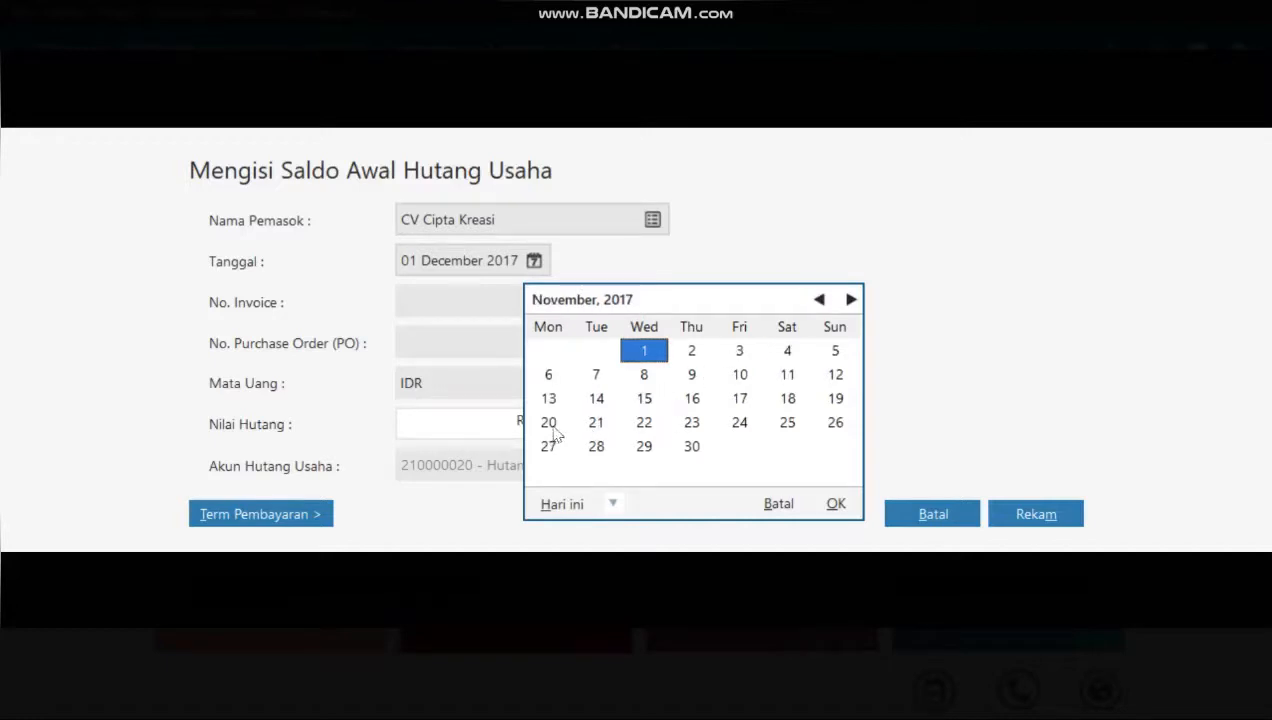
{"action": "left_click", "coordinate": [789, 424]}
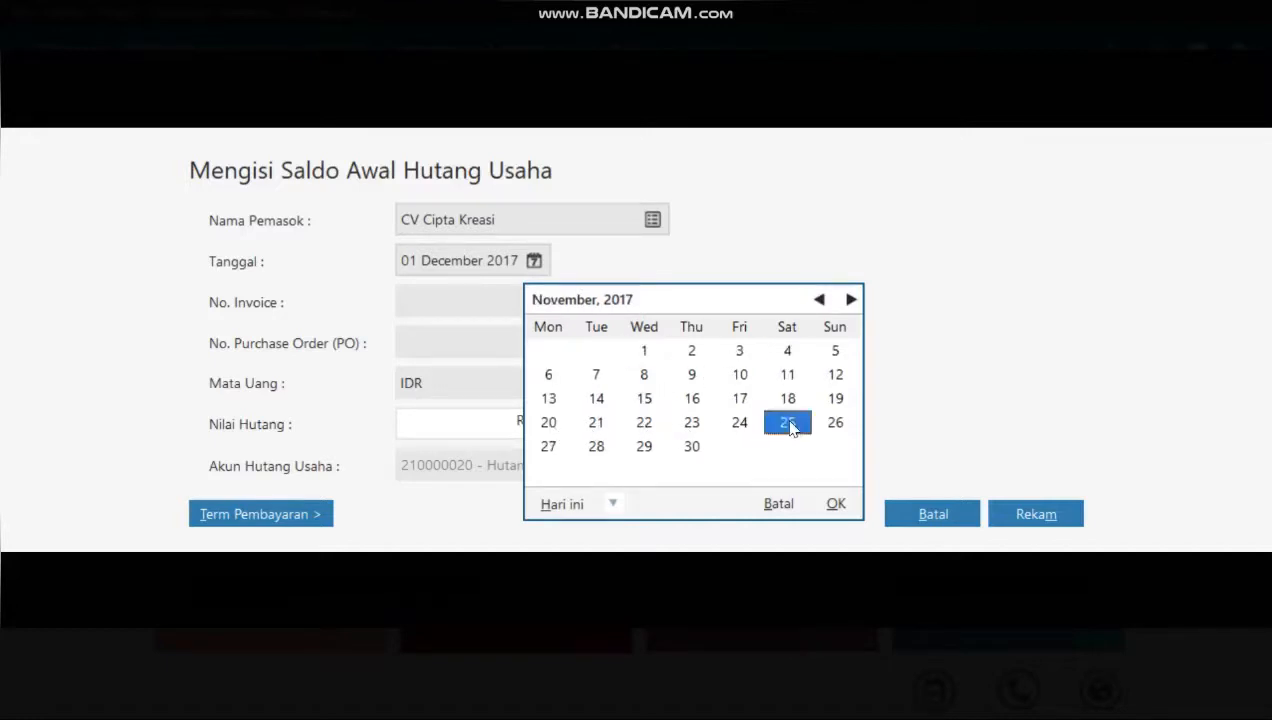
{"action": "left_click", "coordinate": [834, 505]}
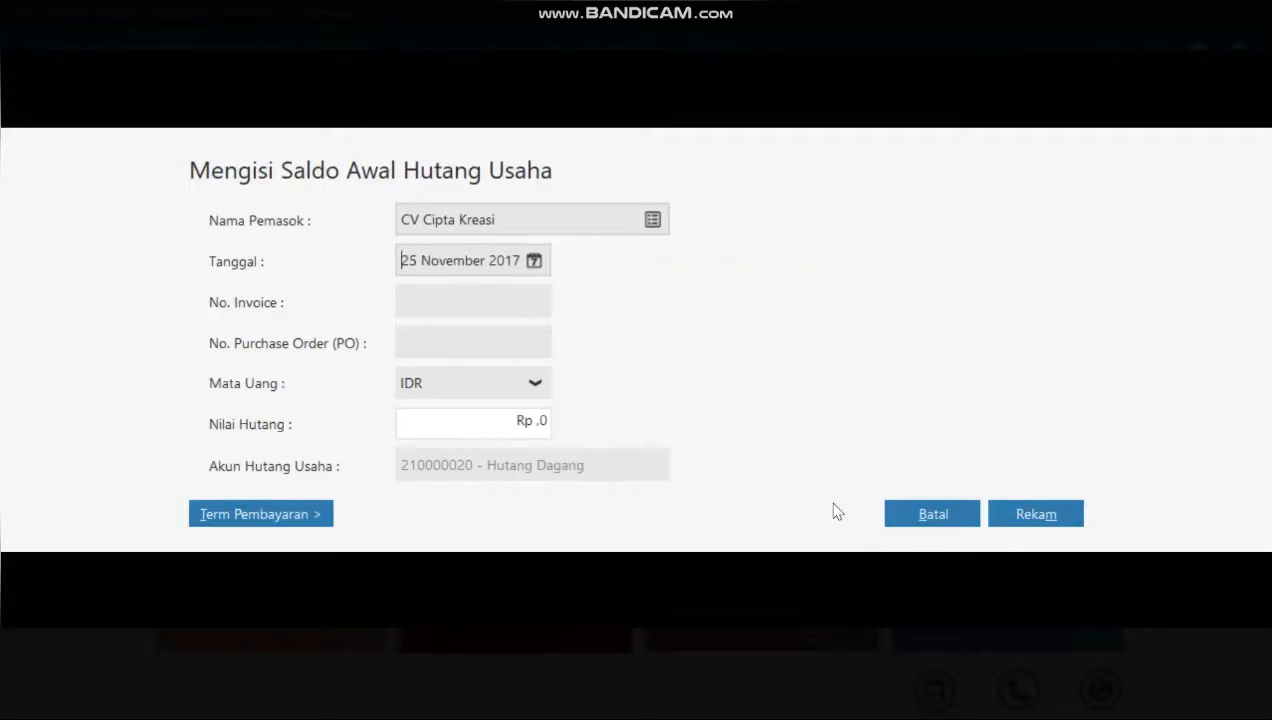
Record the CV Cipta Kreasi opening payable of Rp 850000 under invoice number INV-03 and close the opening payables list.
{"action": "type", "text": "INV-03"}
{"action": "left_click", "coordinate": [520, 419]}
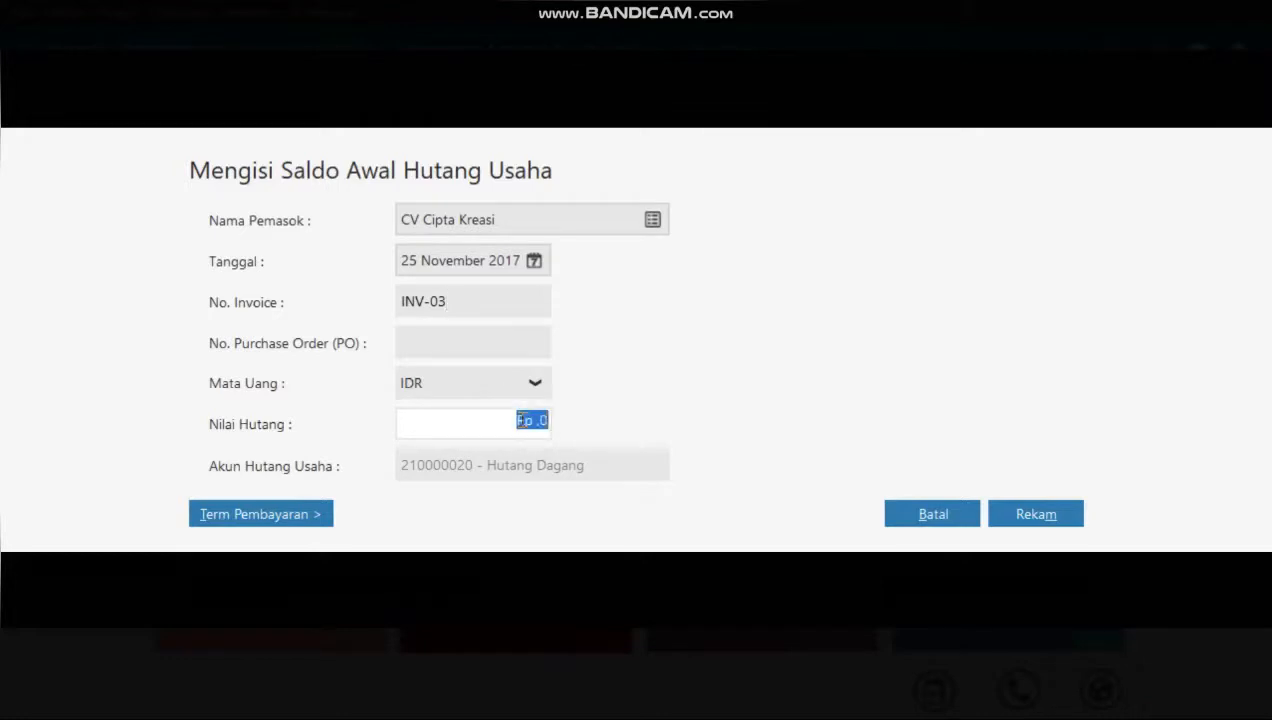
{"action": "key", "text": "BackSpace"}
{"action": "type", "text": "850000"}
{"action": "left_click", "coordinate": [1040, 517]}
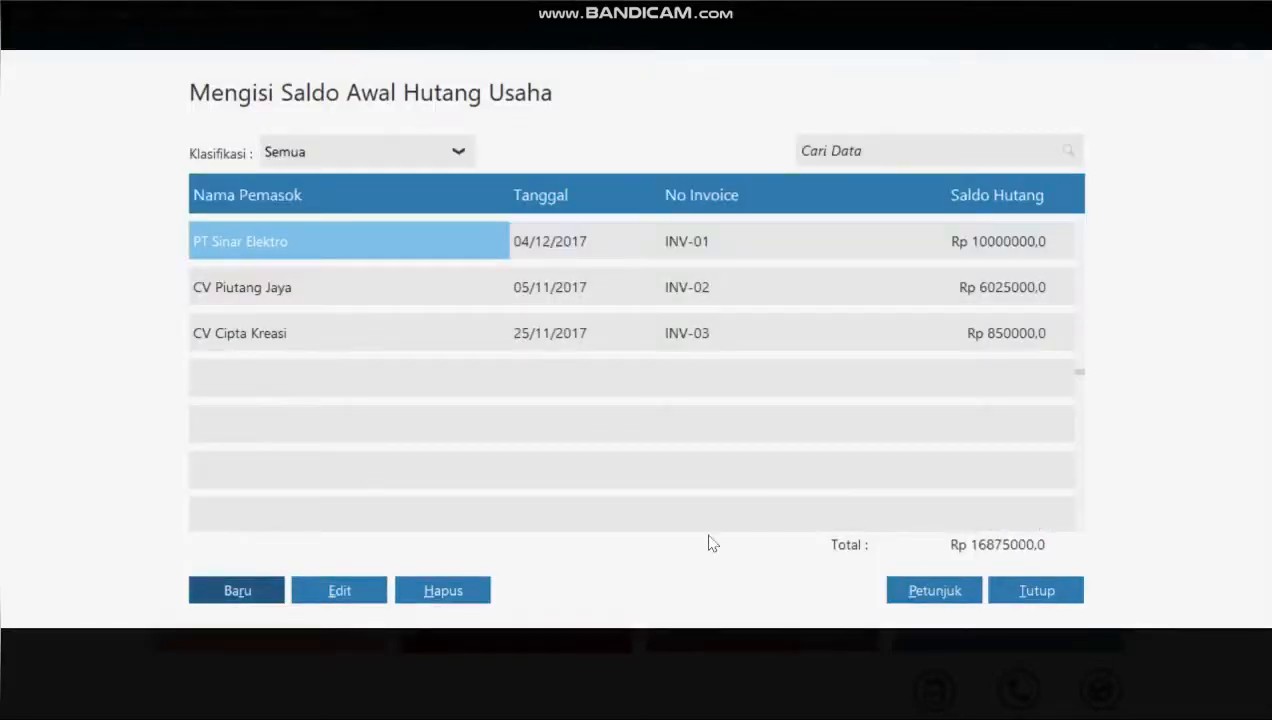
{"action": "left_click", "coordinate": [1034, 591]}
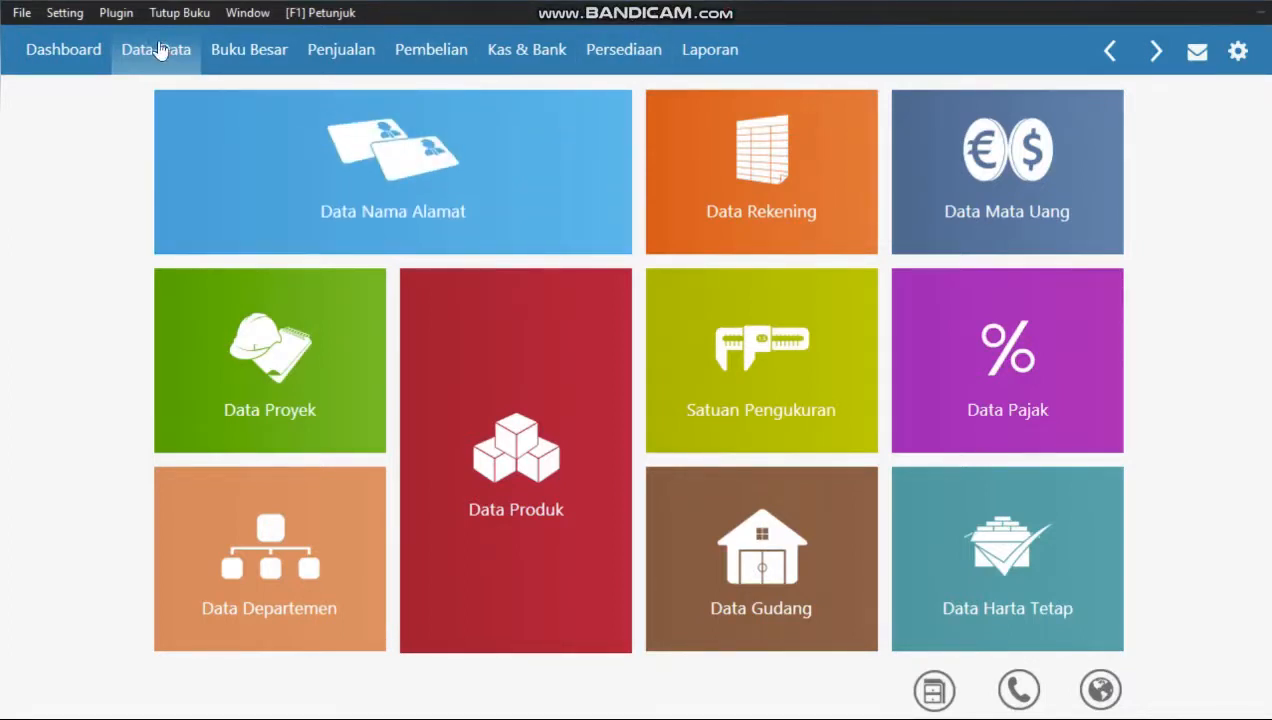
Try to add a measurement unit with code pcs, name pieces and description Smallest Unit, marked as Unit Dasar.
{"action": "mouse_move", "coordinate": [731, 333]}
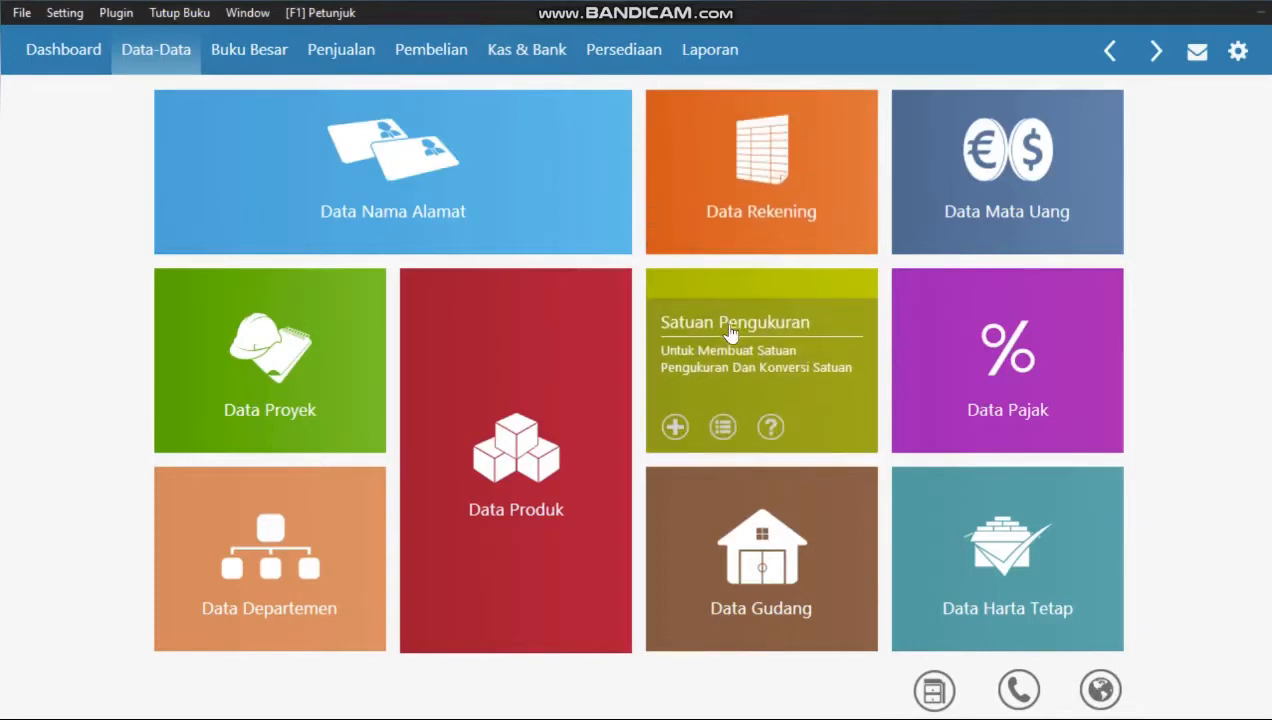
{"action": "left_click", "coordinate": [675, 428]}
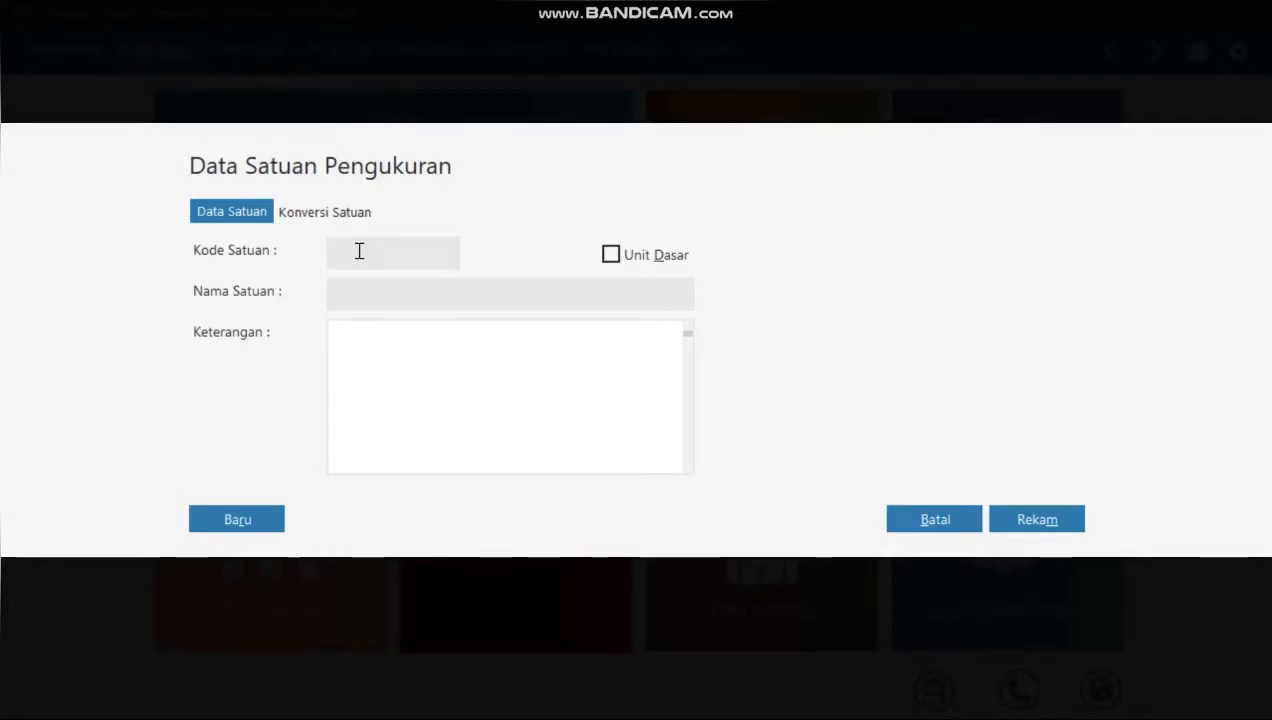
{"action": "type", "text": "pcs"}
{"action": "left_click", "coordinate": [393, 286]}
{"action": "type", "text": "pieces"}
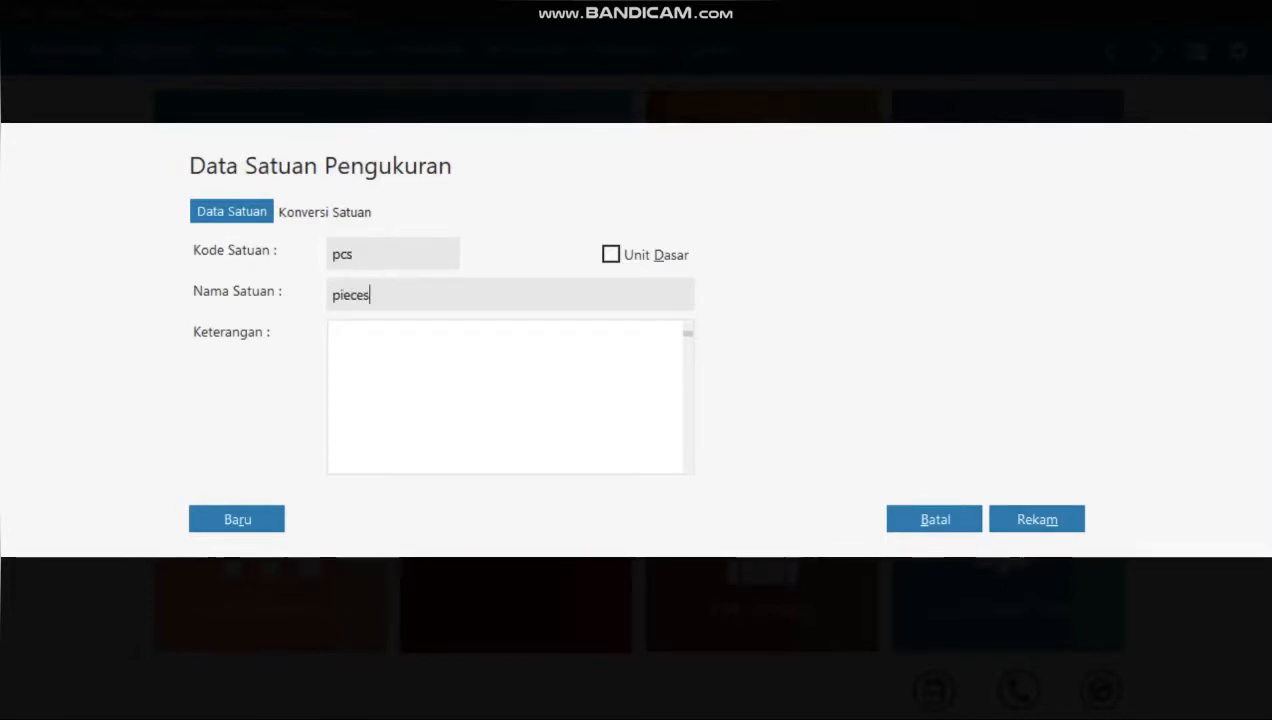
{"action": "left_click", "coordinate": [378, 372]}
{"action": "type", "text": "Smallest Unit"}
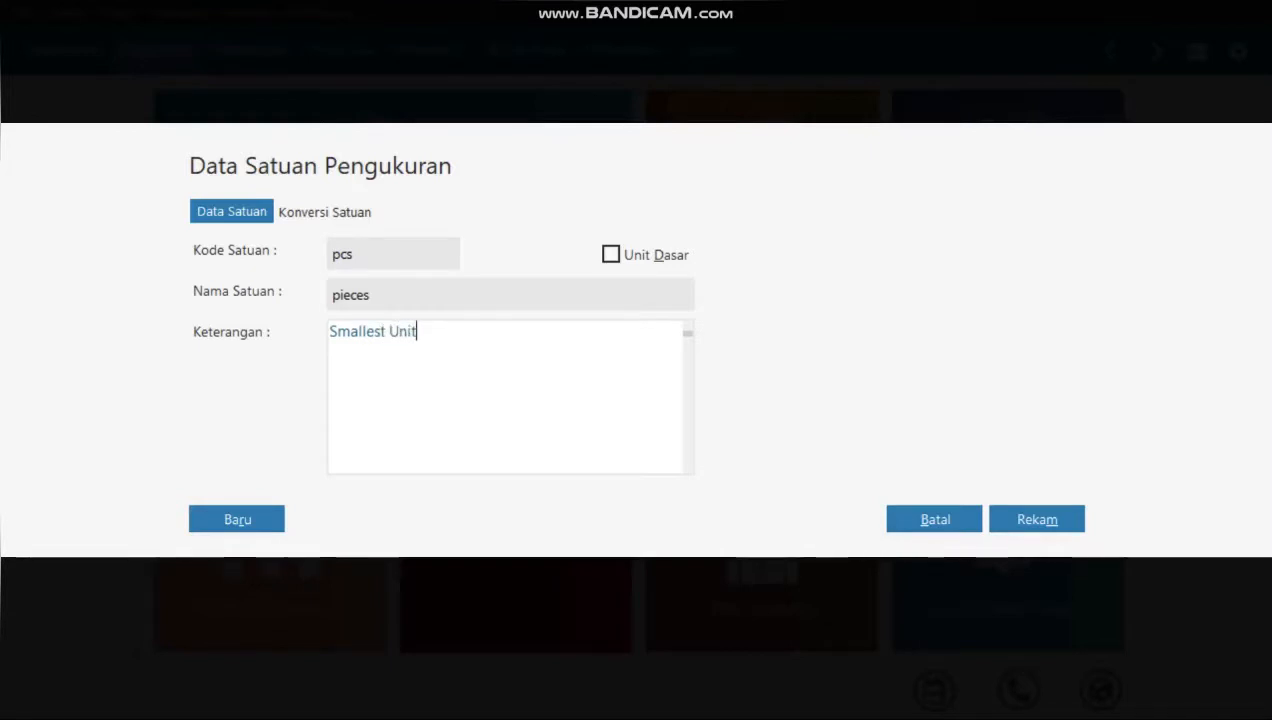
{"action": "left_click", "coordinate": [611, 256]}
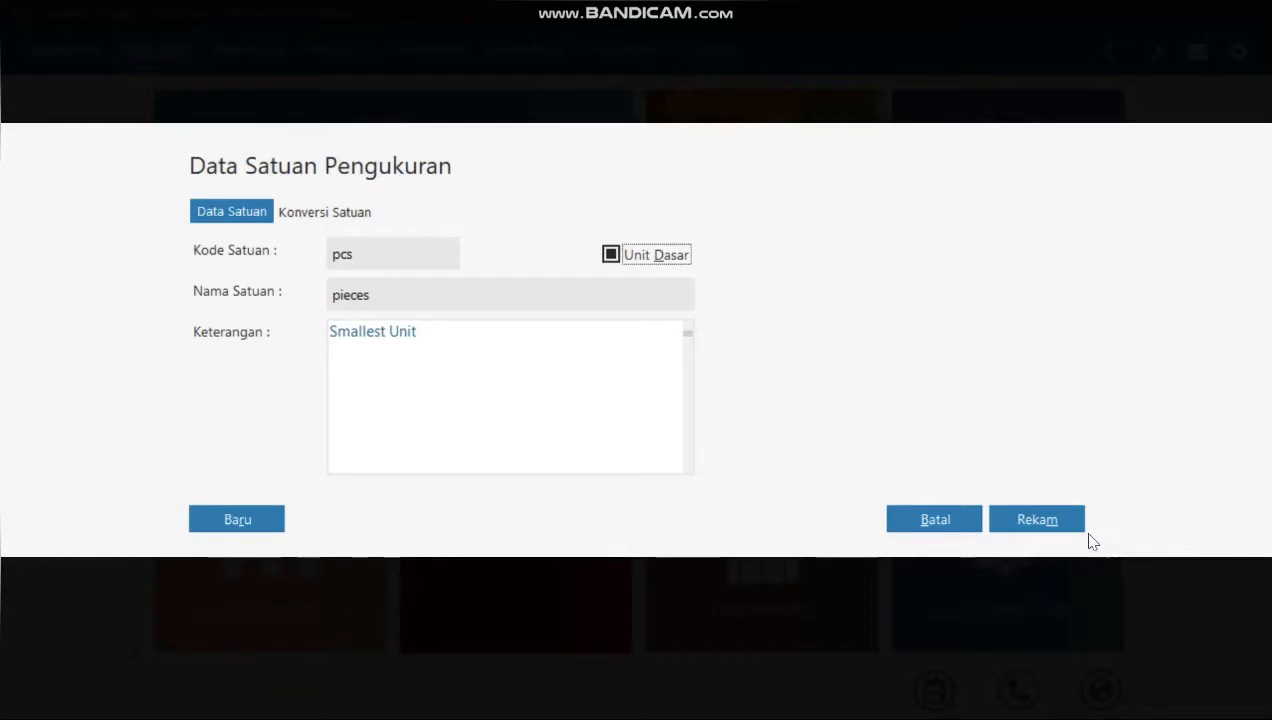
{"action": "left_click", "coordinate": [1045, 525]}
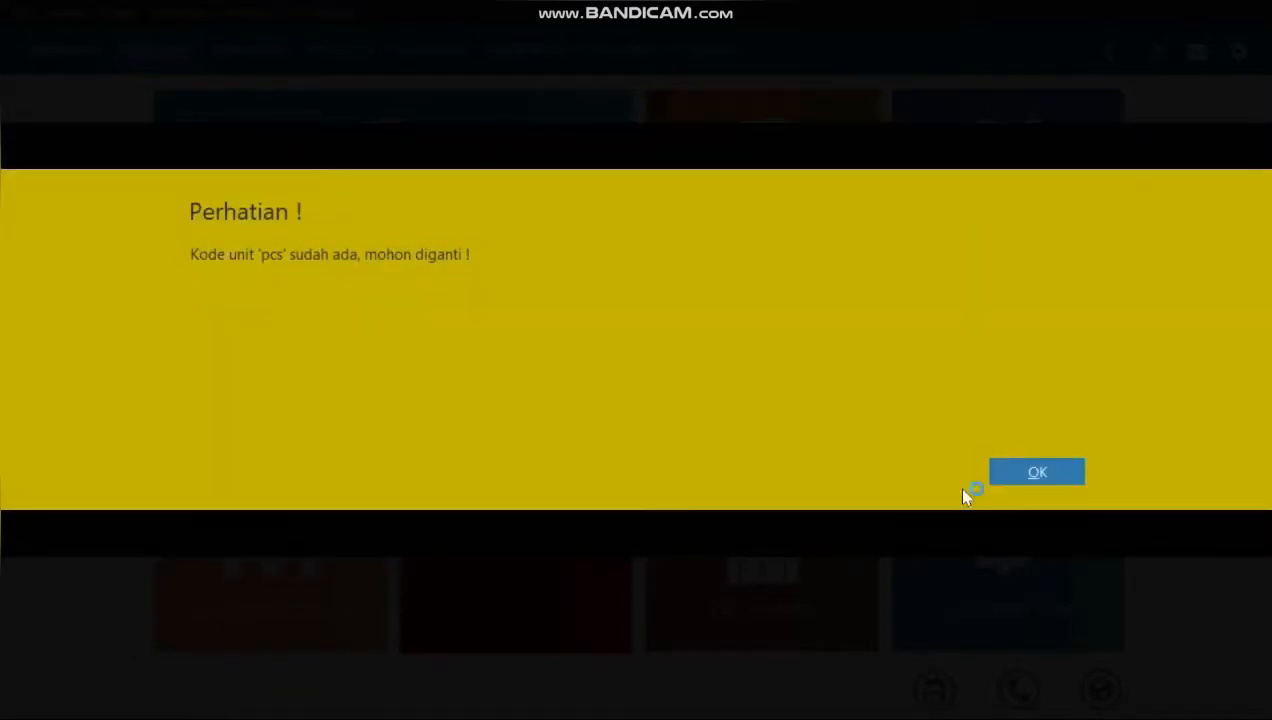
{"action": "left_click", "coordinate": [1020, 475]}
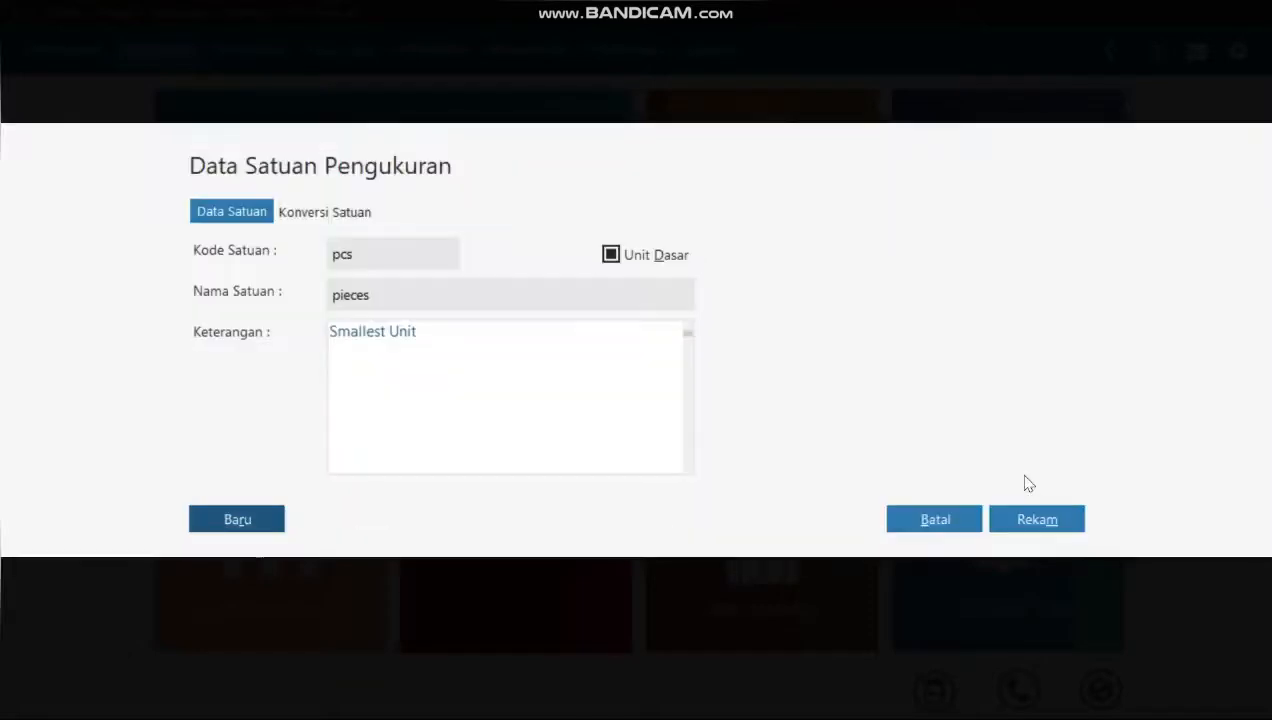
{"action": "left_click", "coordinate": [934, 519]}
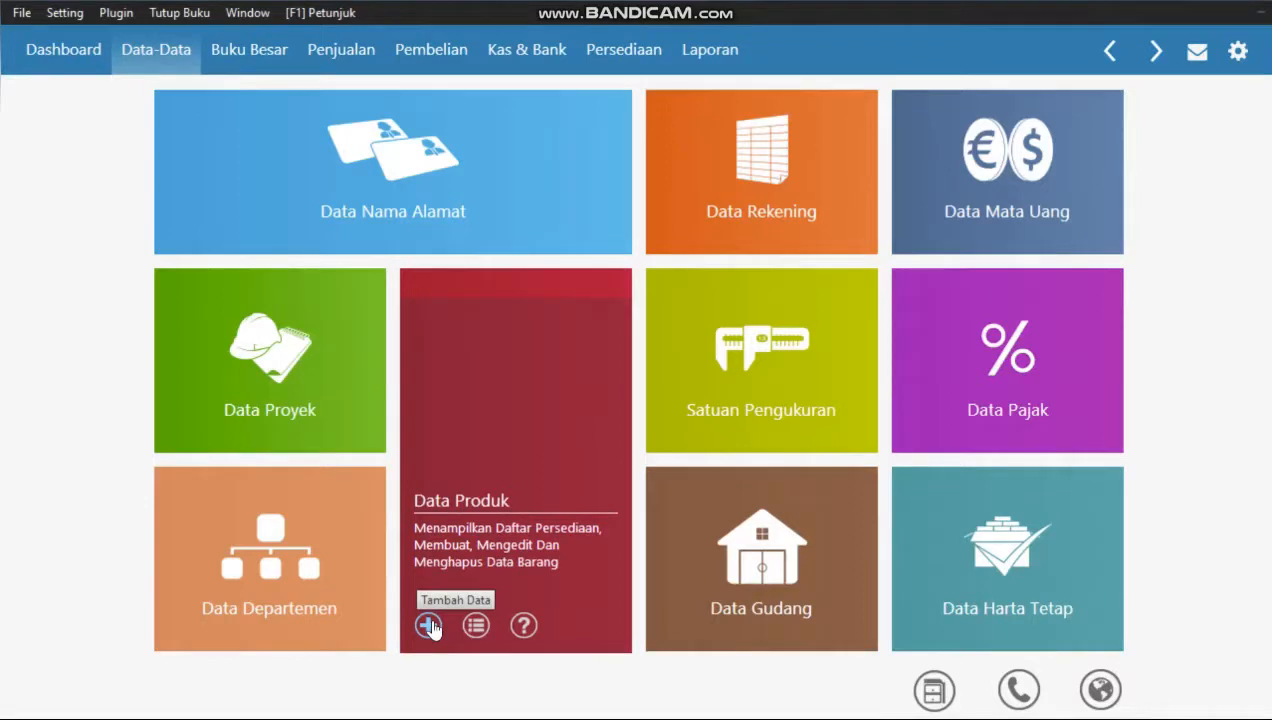
Start a new product record and, from its product group selection, create a new group named Barang Dagang.
{"action": "left_click", "coordinate": [429, 626]}
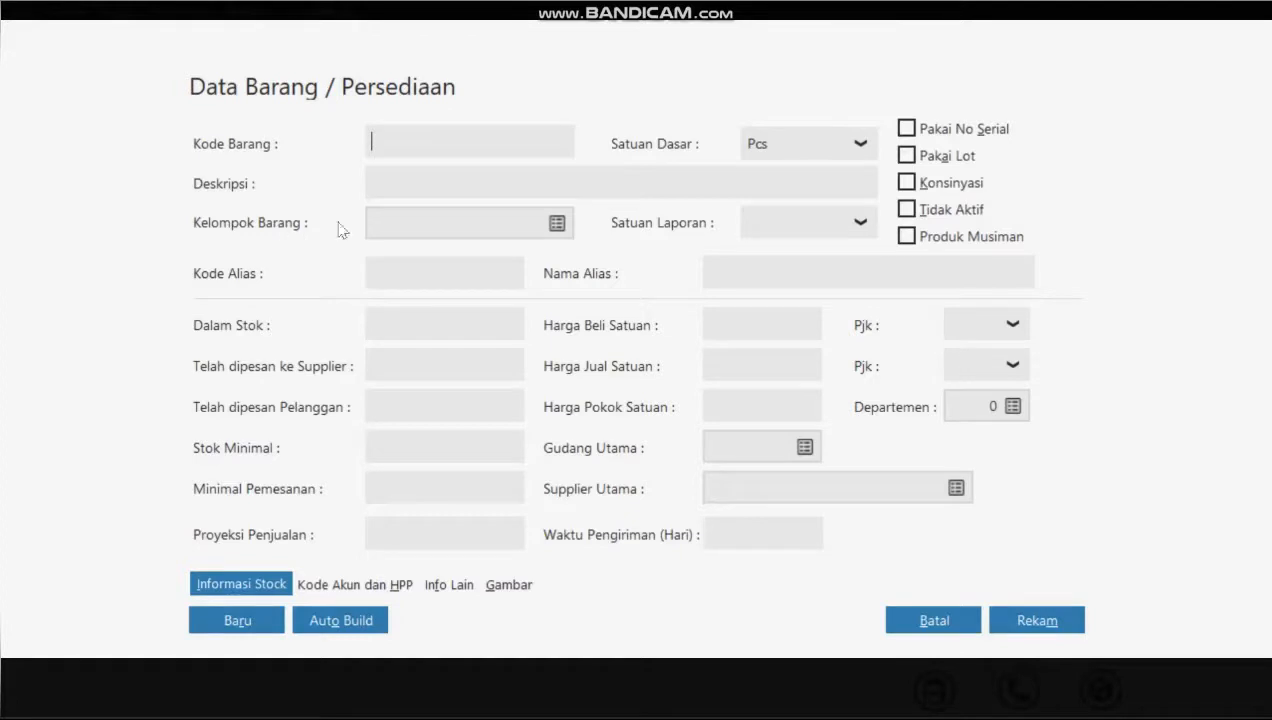
{"action": "left_click", "coordinate": [557, 226]}
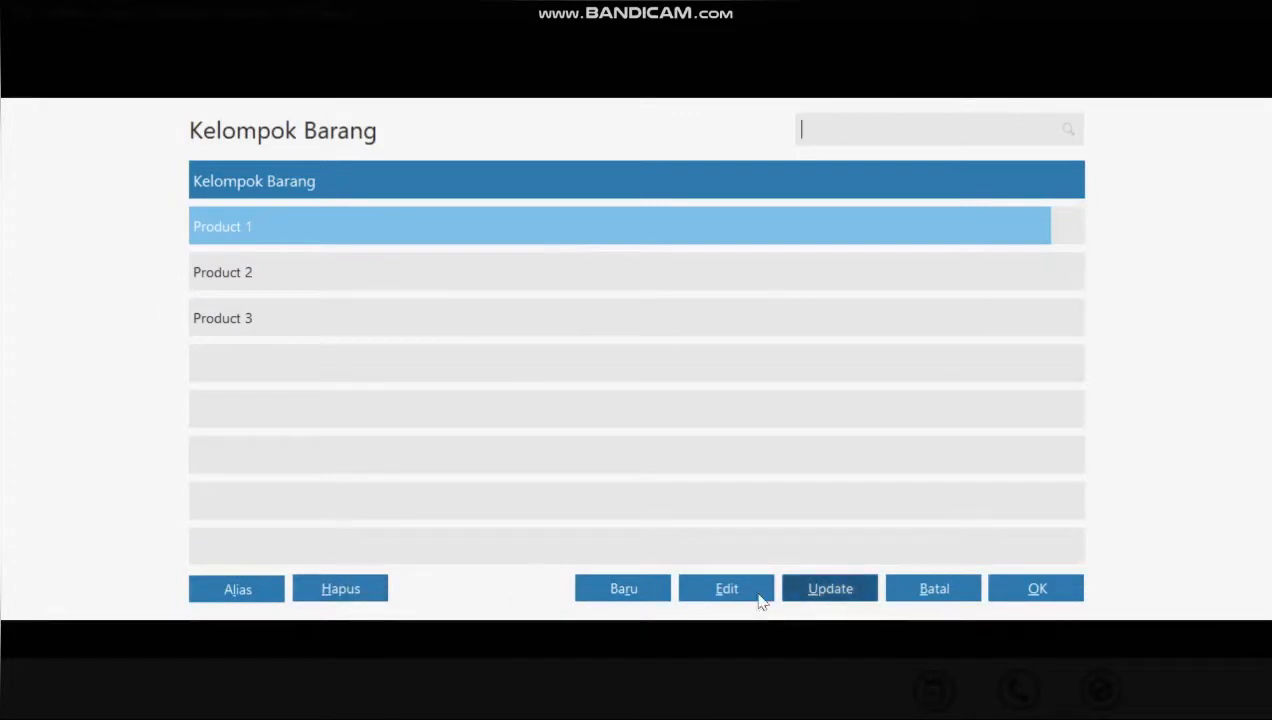
{"action": "left_click", "coordinate": [624, 589]}
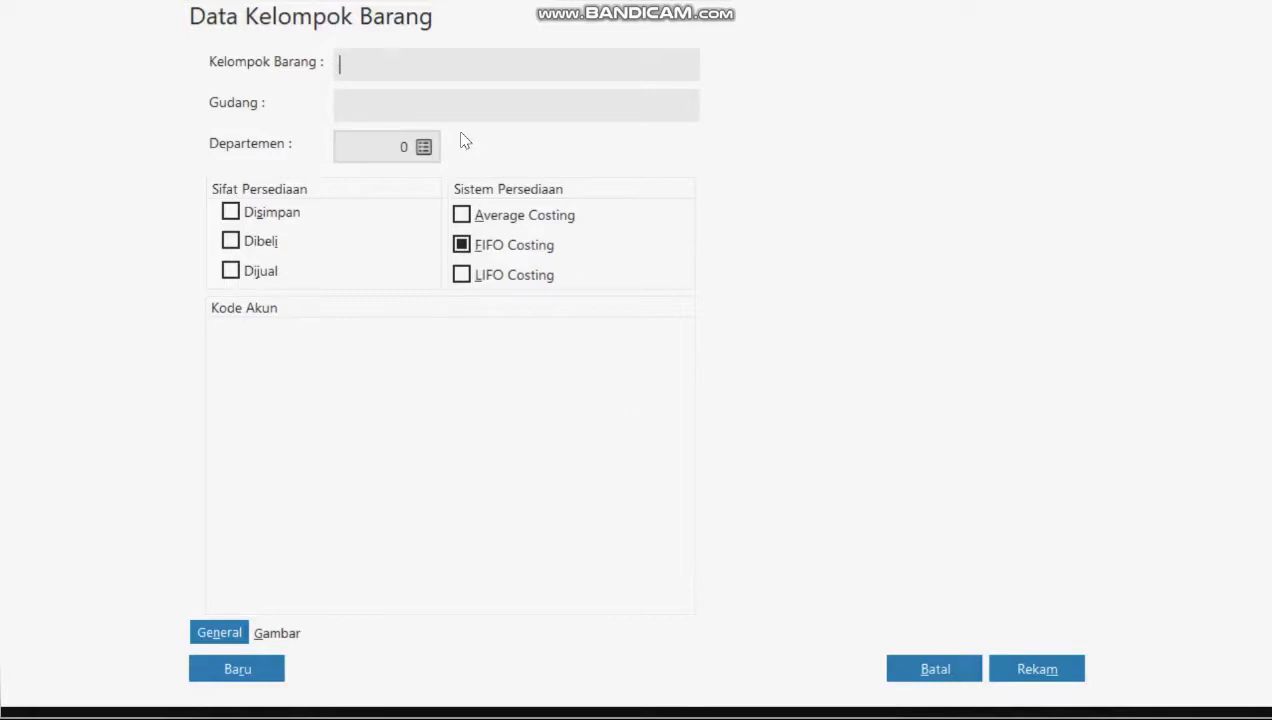
{"action": "type", "text": "Barang Dagang"}
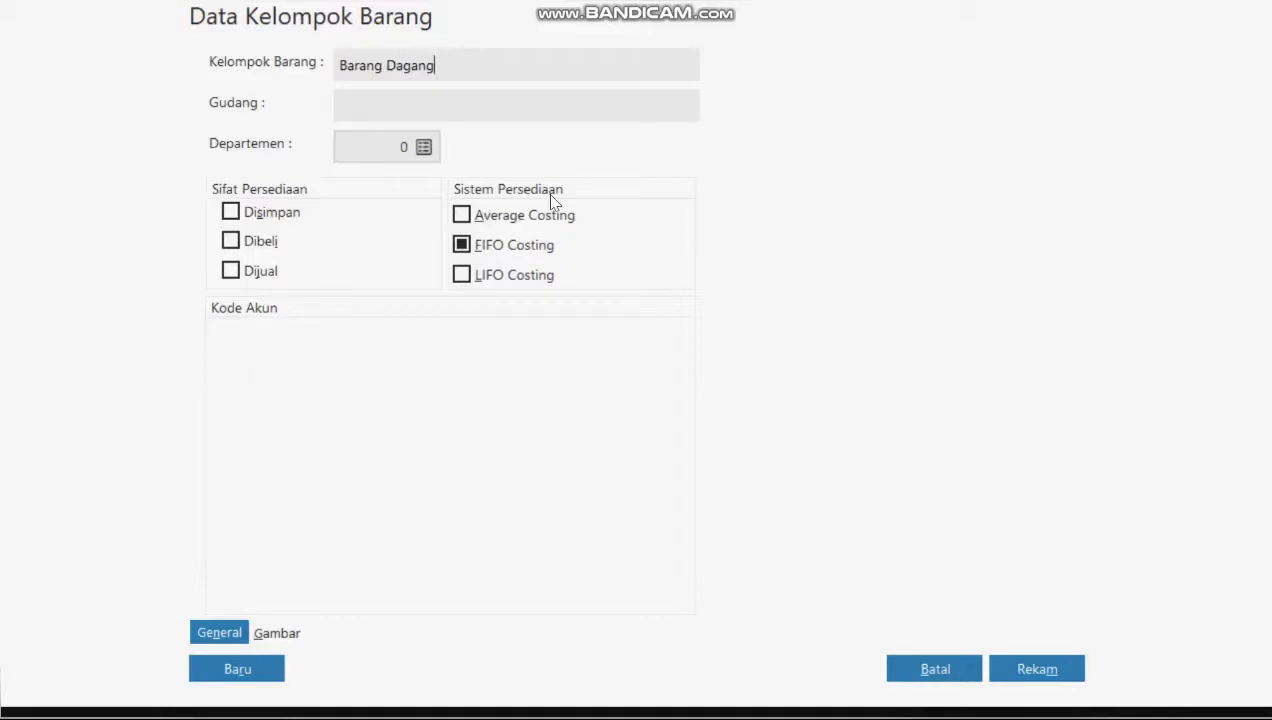
Set the Barang Dagang group's inventory properties to Disimpan, Dibeli and Dijual with FIFO Costing.
{"action": "left_click", "coordinate": [231, 214]}
{"action": "left_click", "coordinate": [231, 241]}
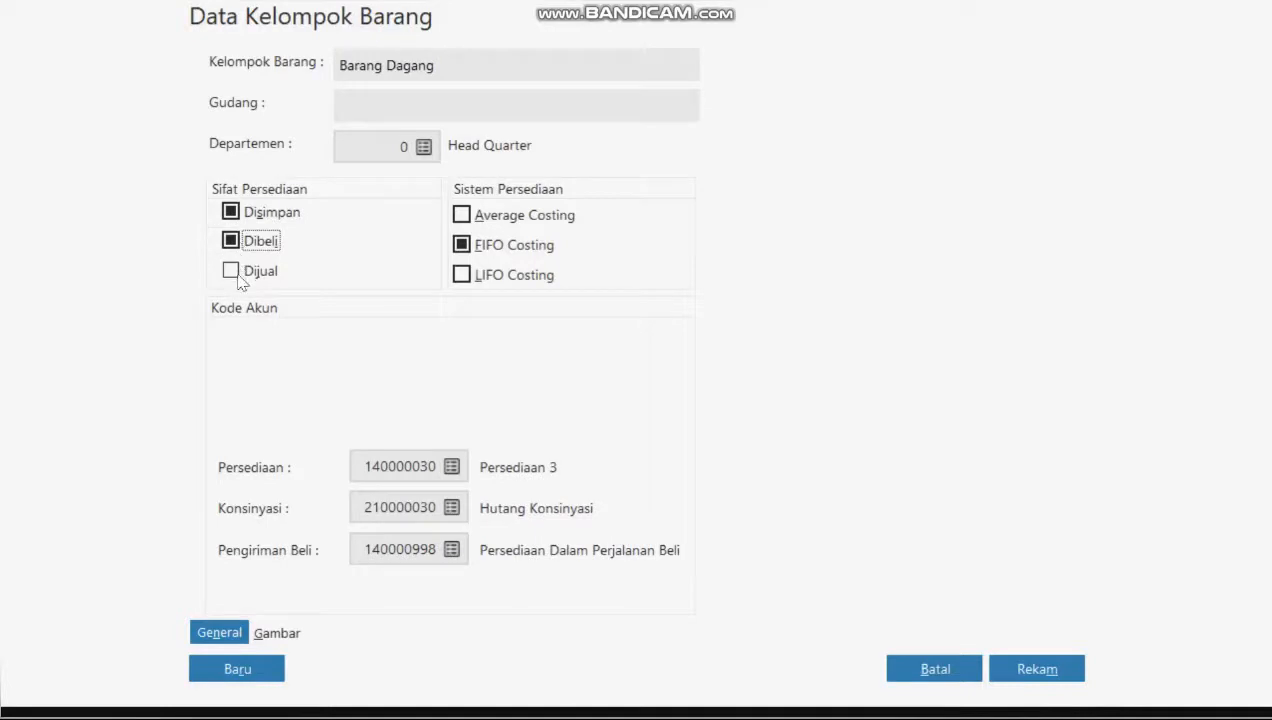
{"action": "left_click", "coordinate": [232, 272]}
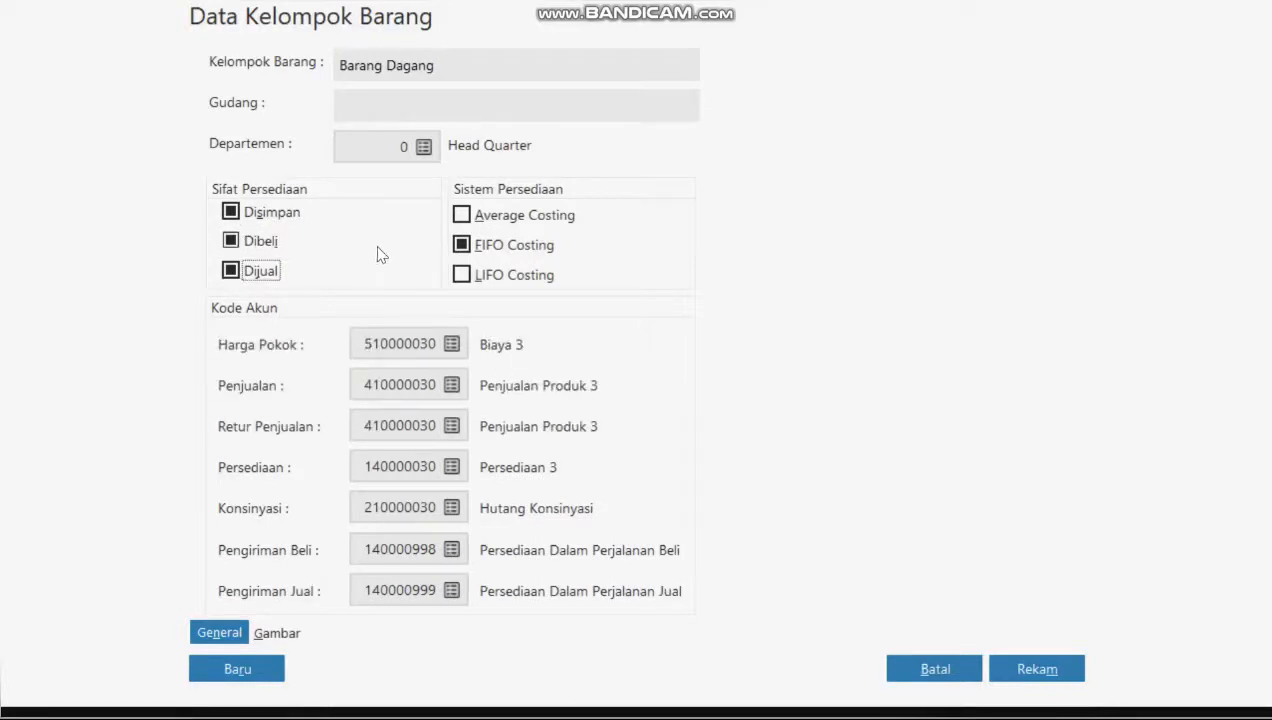
{"action": "left_click", "coordinate": [524, 250]}
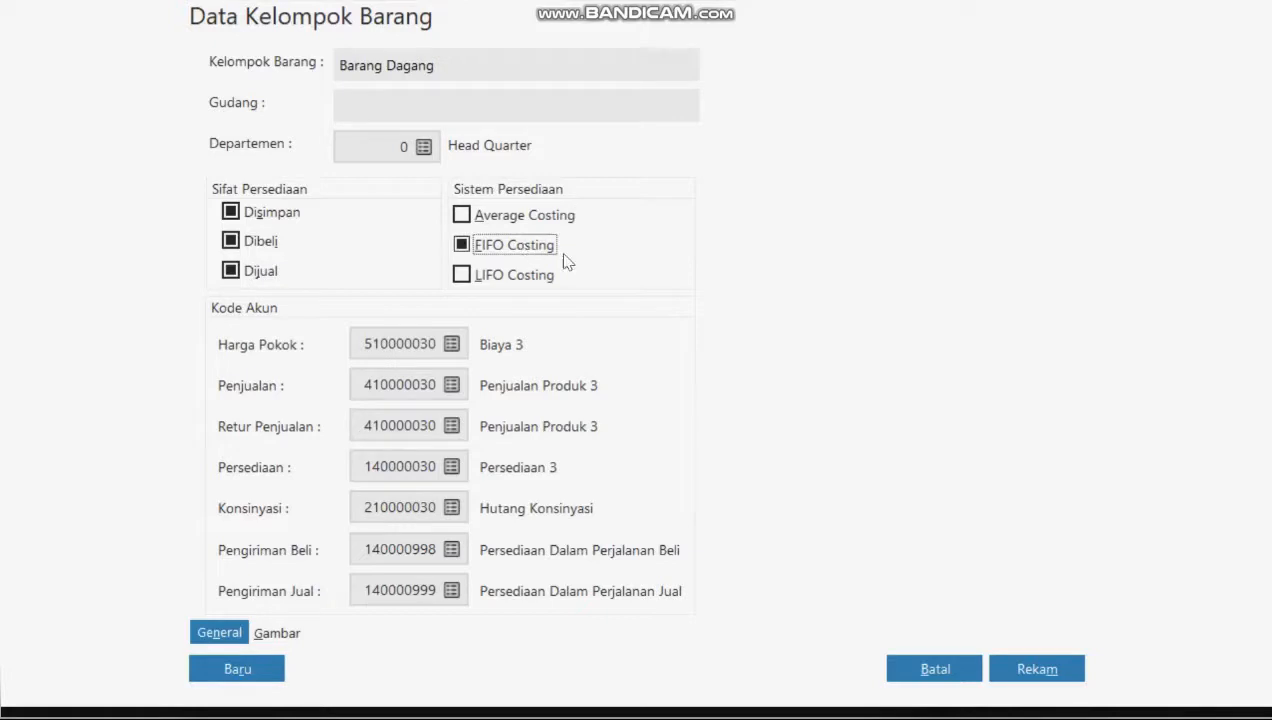
Record the Barang Dagang group, applying its account codes to all its products, and assign it to the new product.
{"action": "left_click", "coordinate": [1045, 672]}
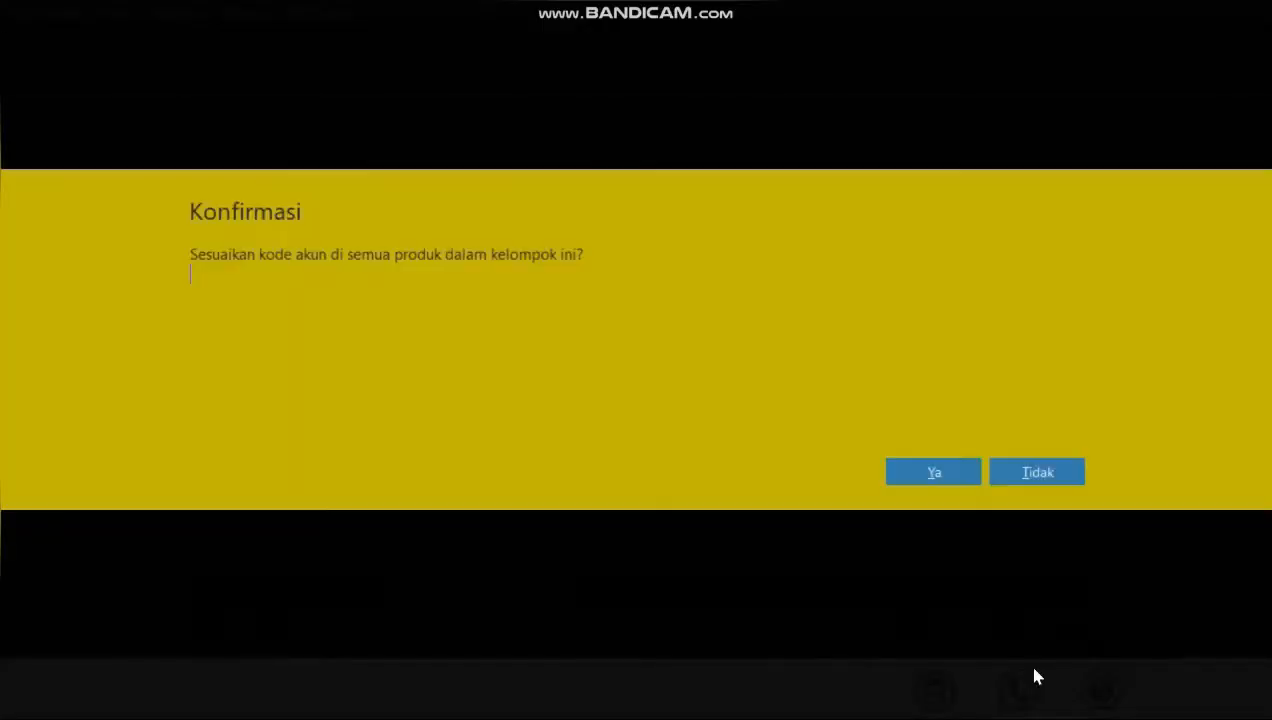
{"action": "left_click", "coordinate": [925, 476]}
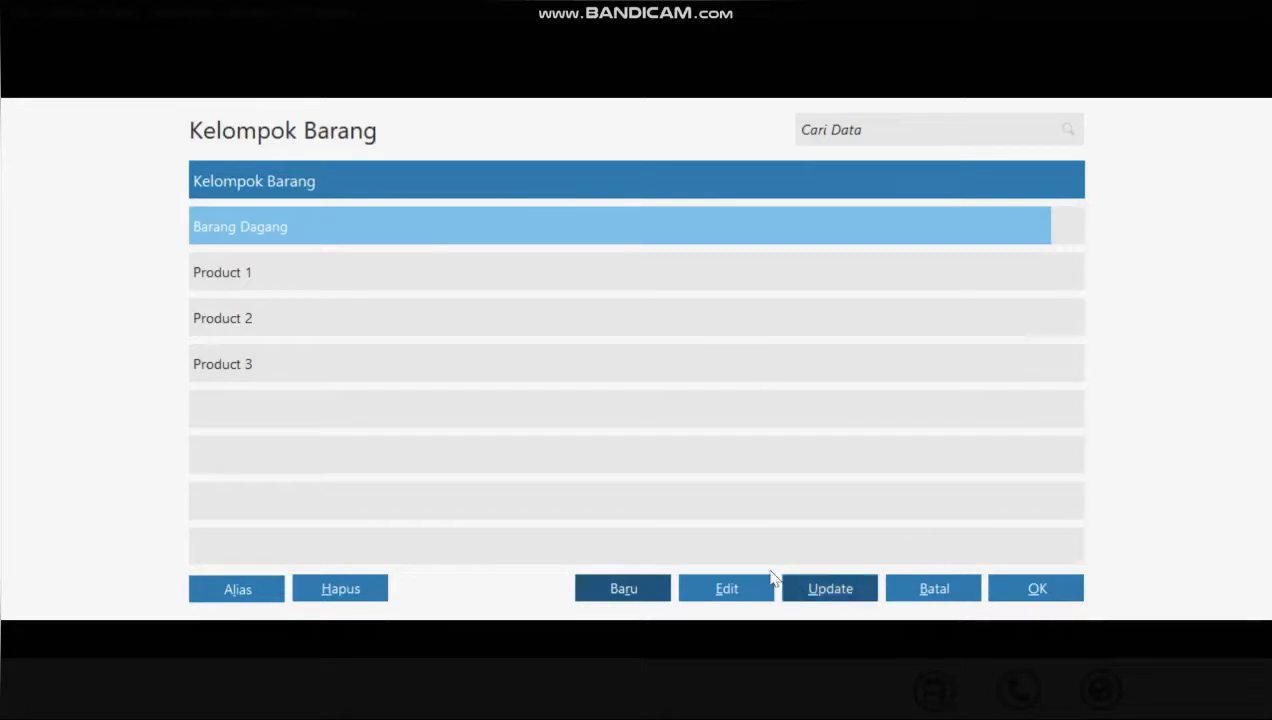
{"action": "left_click", "coordinate": [1037, 590]}
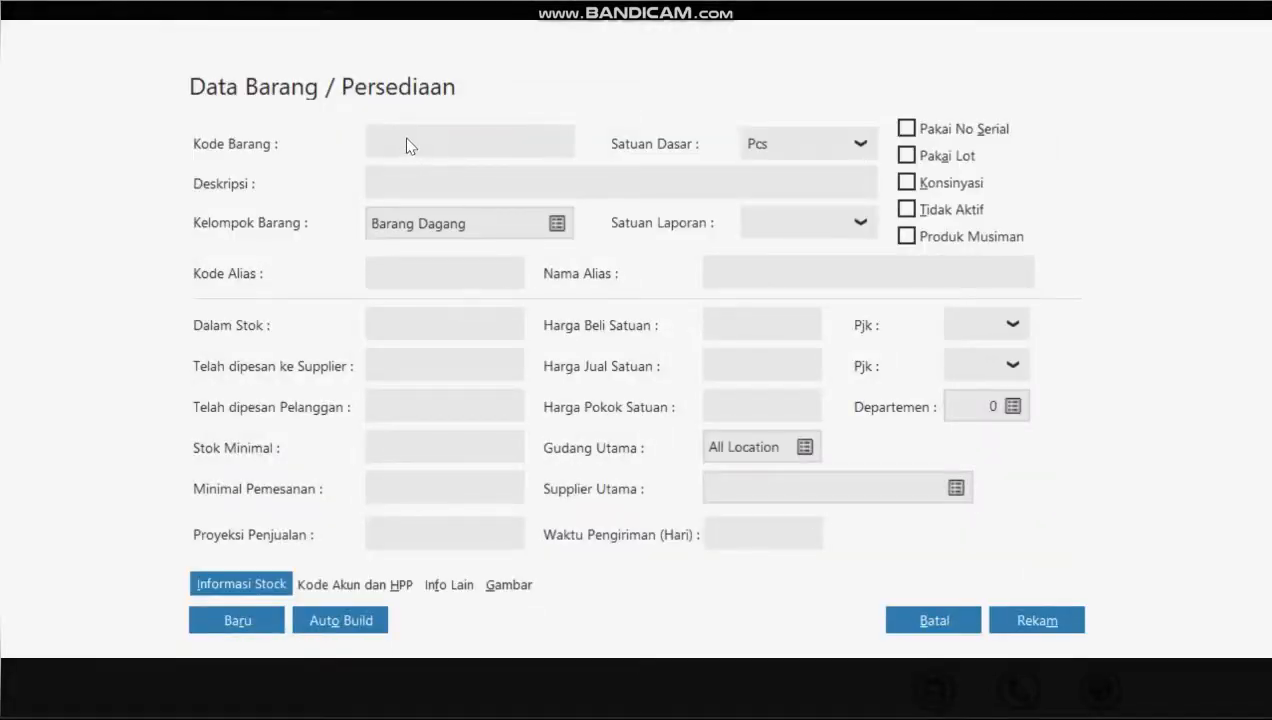
Record the new product with code B01 and description Kipas Angin.
{"action": "left_click", "coordinate": [436, 156]}
{"action": "type", "text": "b"}
{"action": "key", "text": "BackSpace"}
{"action": "type", "text": "B01"}
{"action": "left_click", "coordinate": [448, 190]}
{"action": "type", "text": "Kipas Angin"}
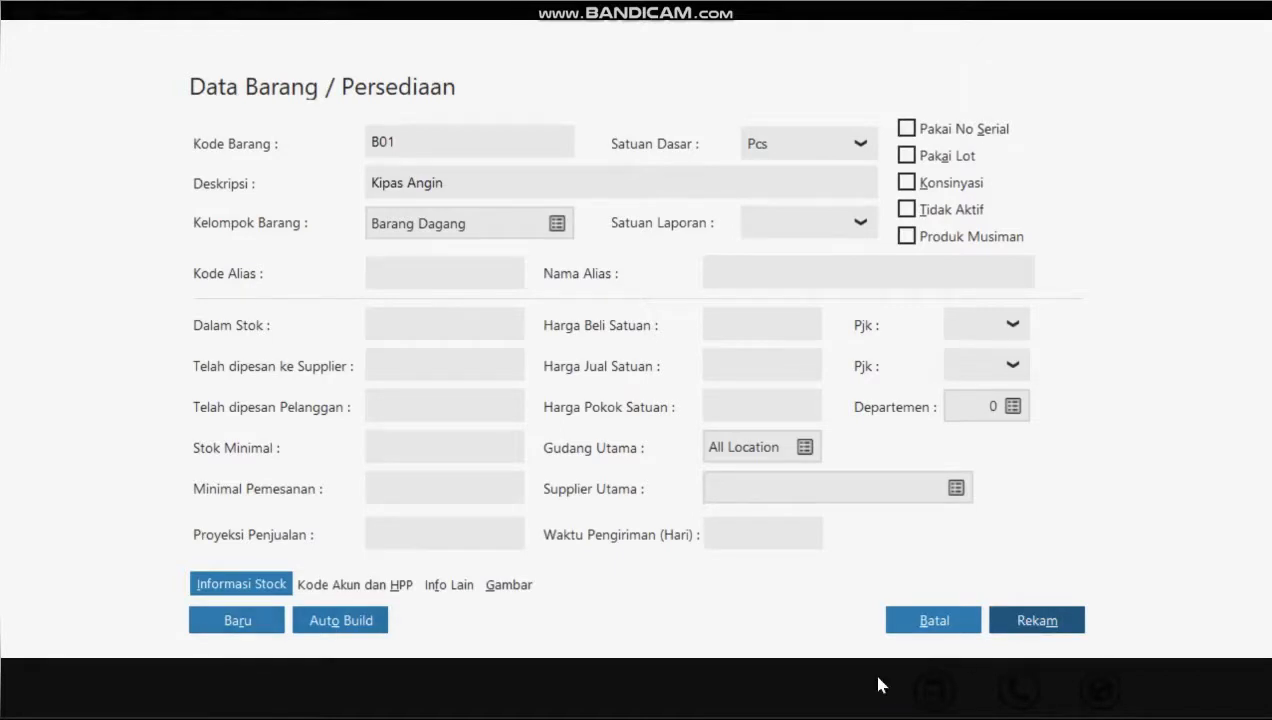
{"action": "left_click", "coordinate": [1017, 614]}
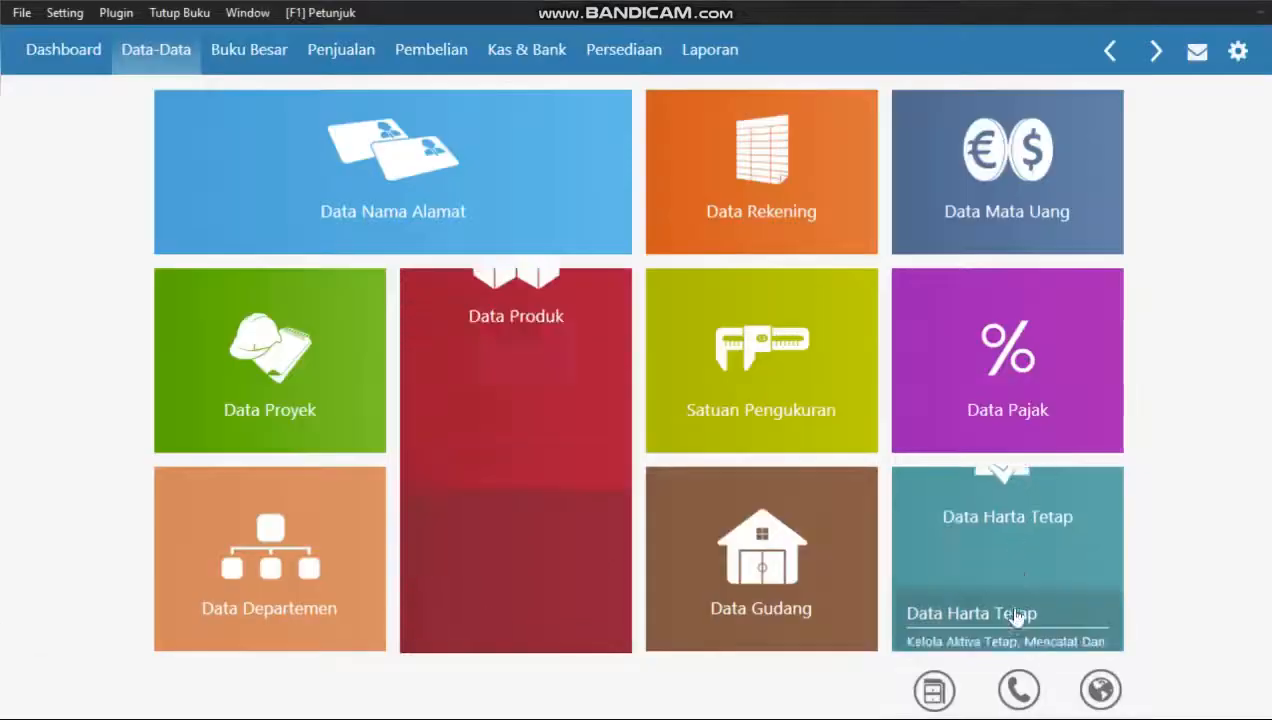
Add and record a product with code B02 and description Rice Cooker in the Barang Dagang group.
{"action": "mouse_move", "coordinate": [625, 432]}
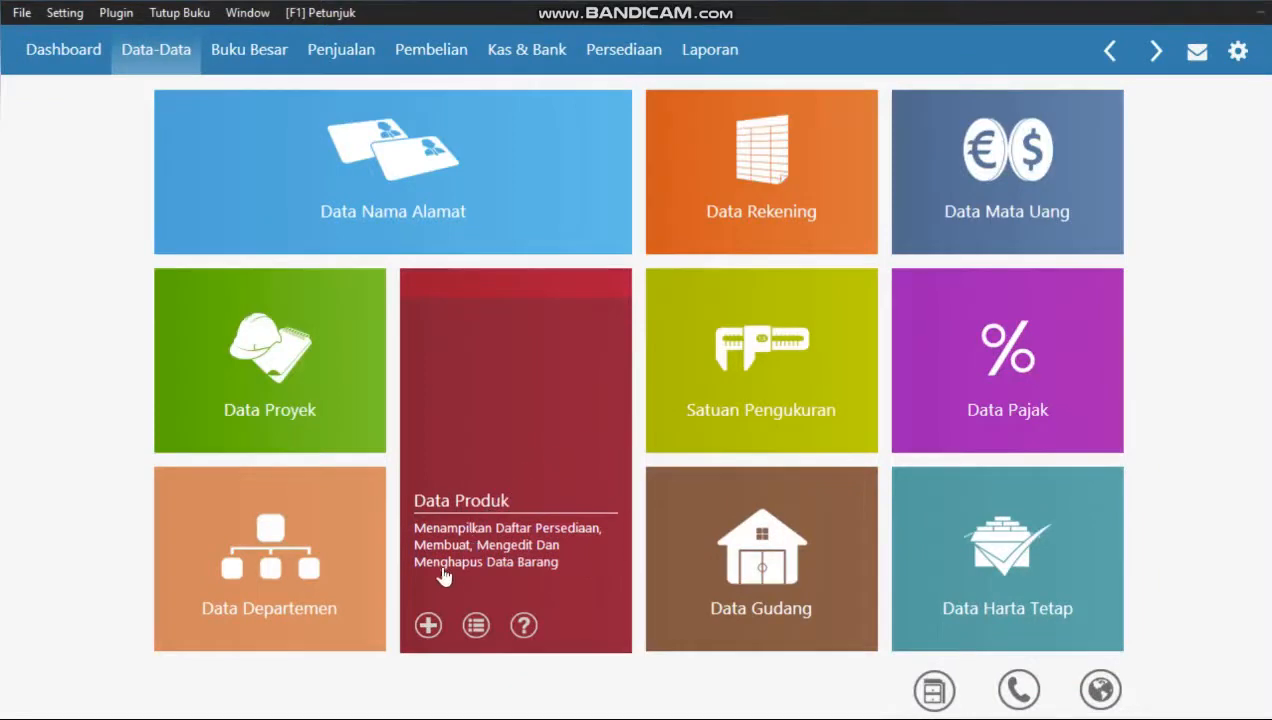
{"action": "left_click", "coordinate": [428, 626]}
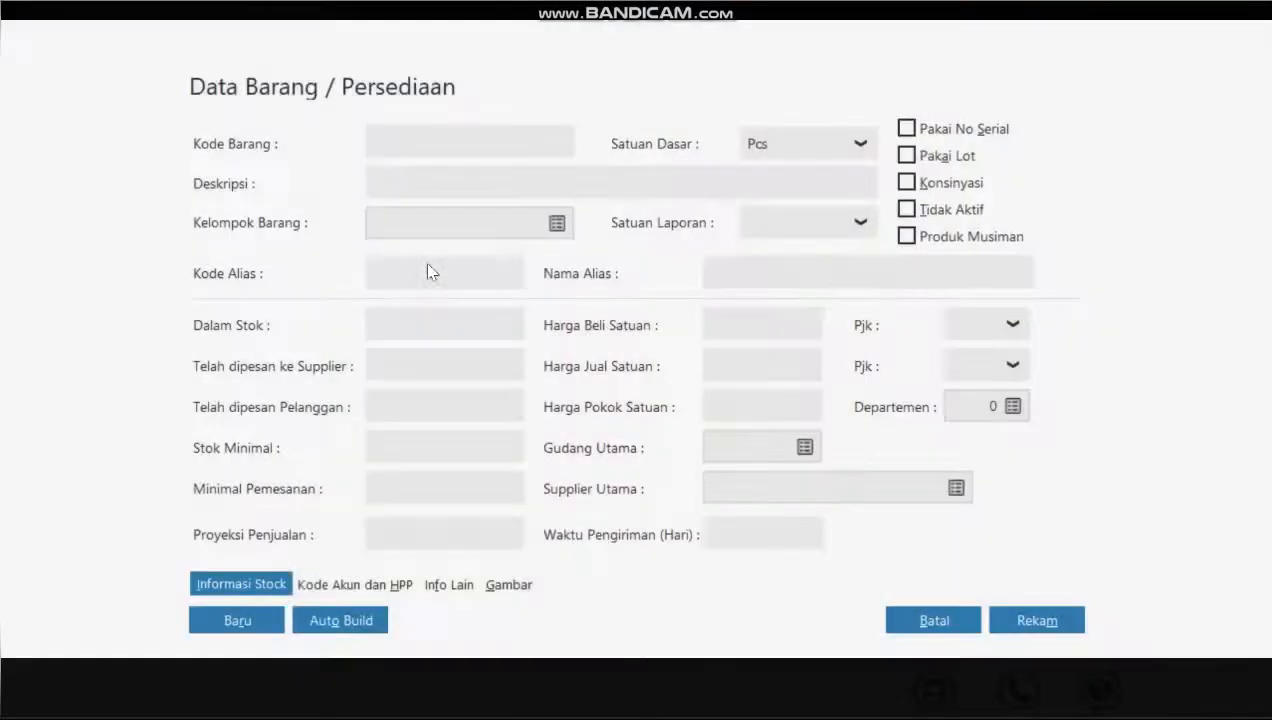
{"action": "type", "text": "B02"}
{"action": "left_click", "coordinate": [473, 174]}
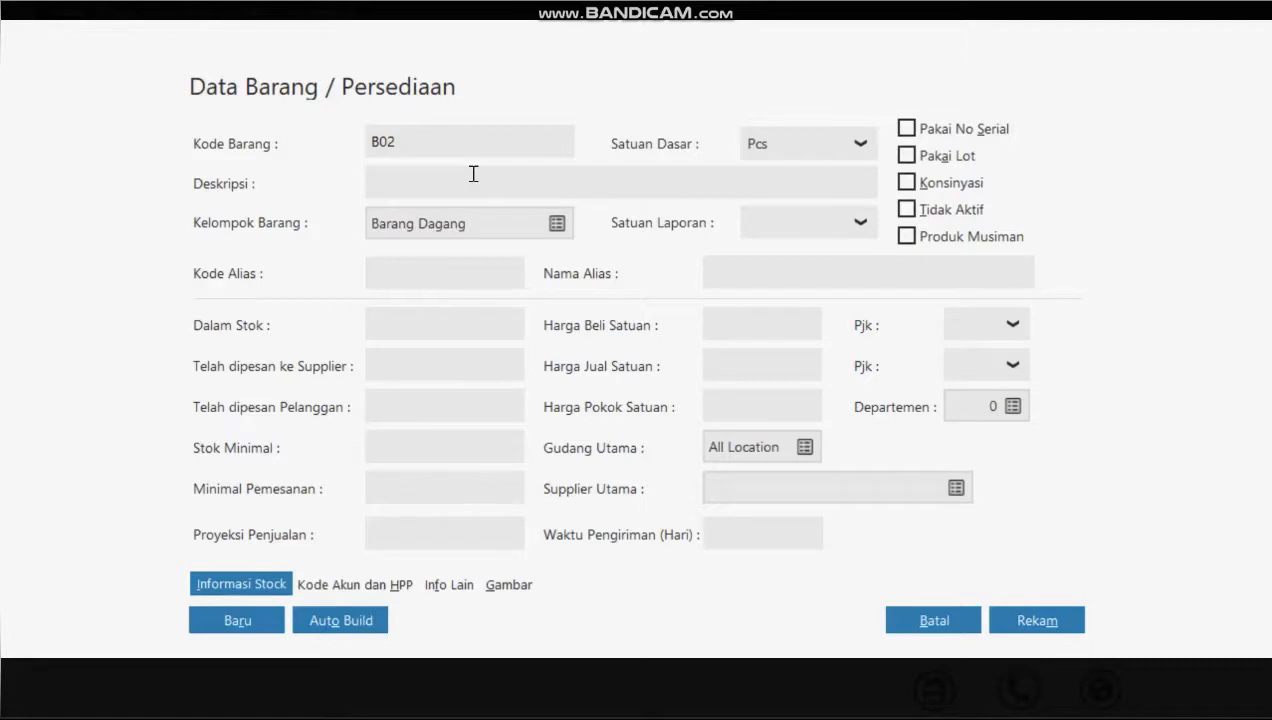
{"action": "type", "text": "Rice Cooker"}
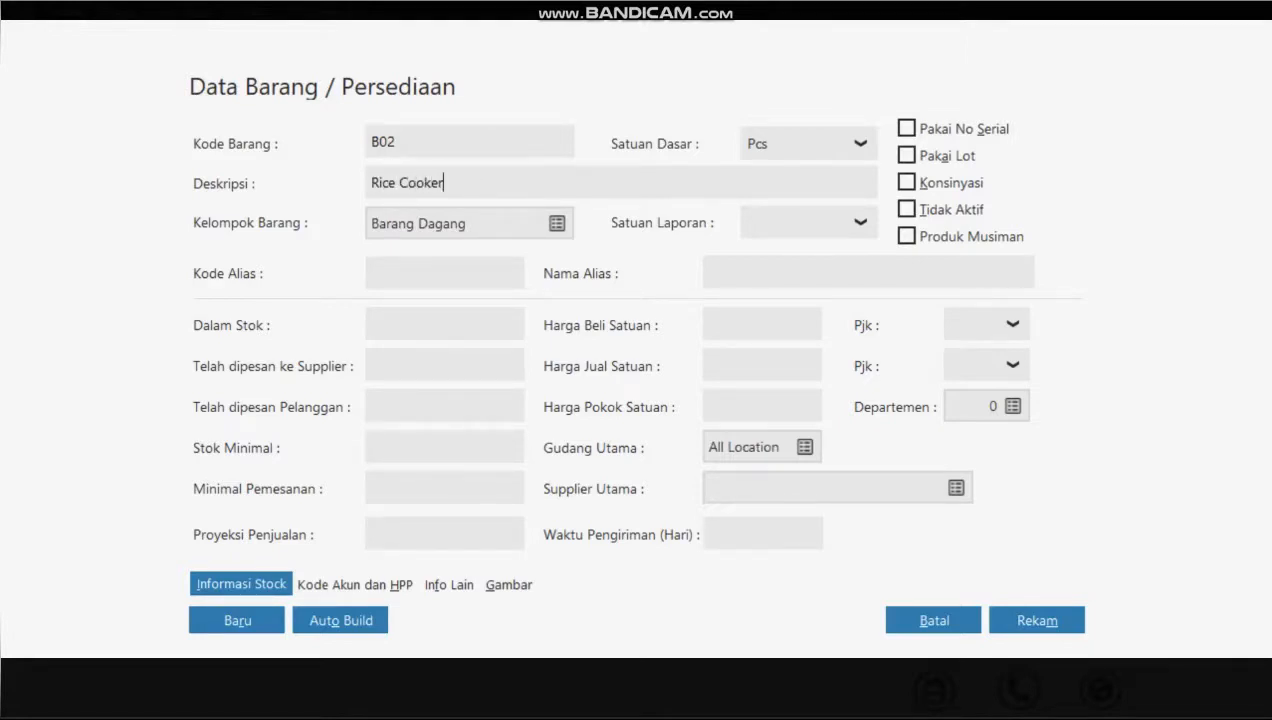
{"action": "left_click", "coordinate": [1036, 621]}
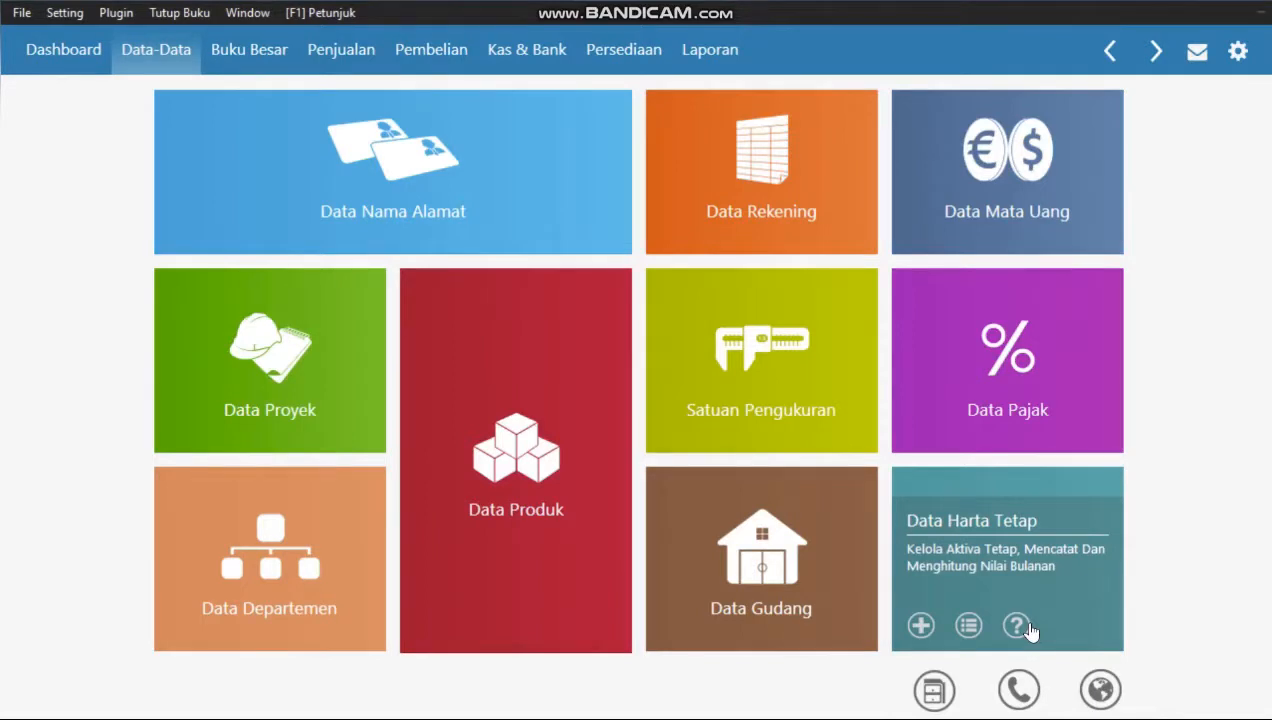
Add and record a product with code B03 and description Radio FM/AM in the Barang Dagang group.
{"action": "mouse_move", "coordinate": [413, 645]}
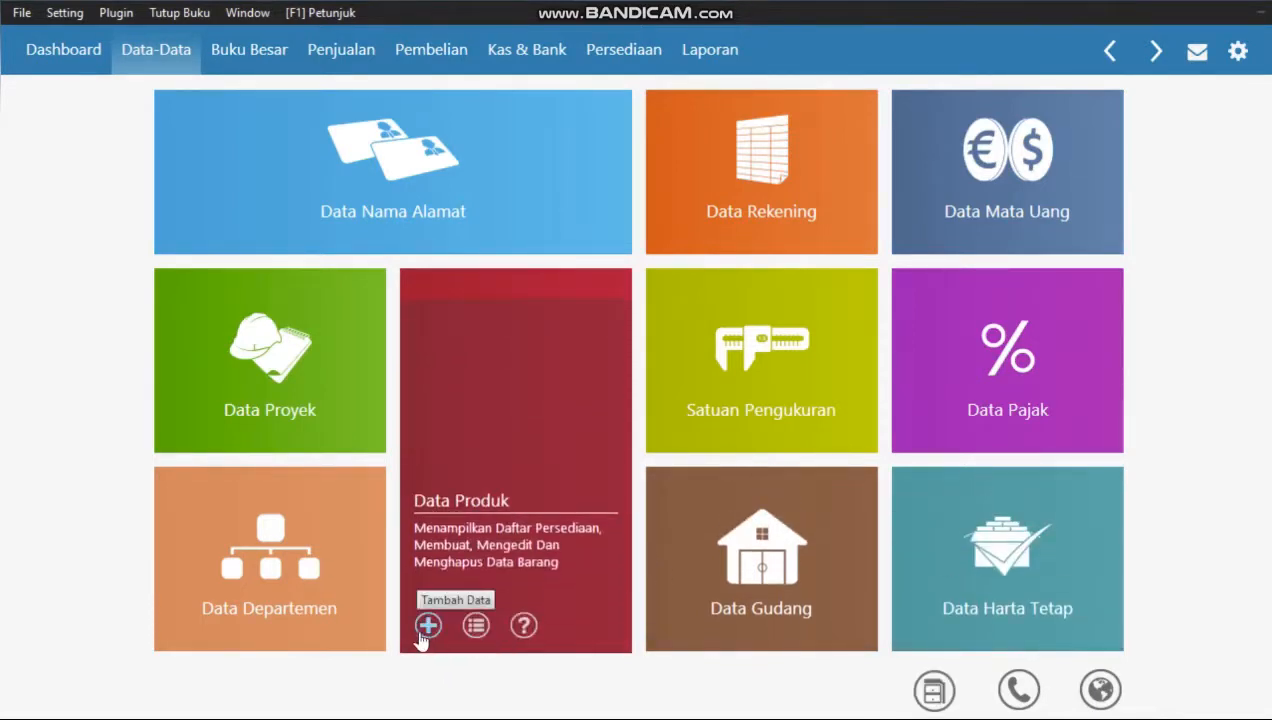
{"action": "left_click", "coordinate": [428, 627]}
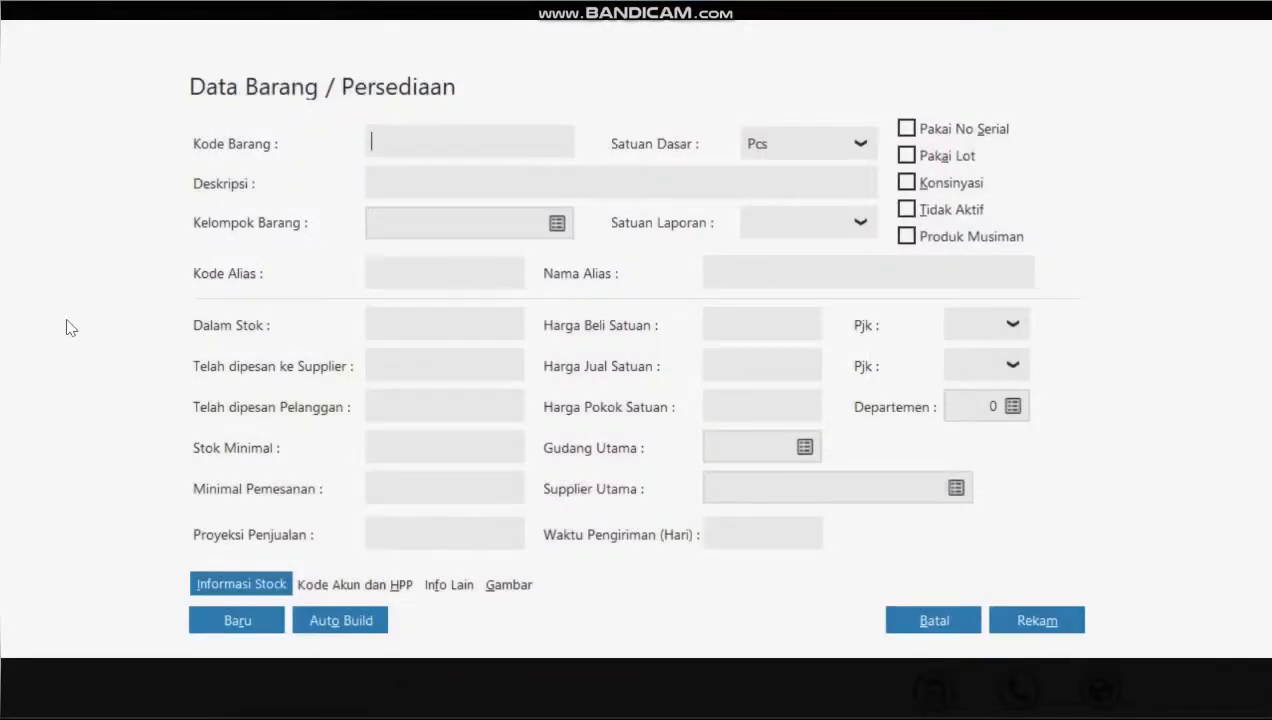
{"action": "type", "text": "B03"}
{"action": "left_click", "coordinate": [403, 188]}
{"action": "type", "text": "Radio"}
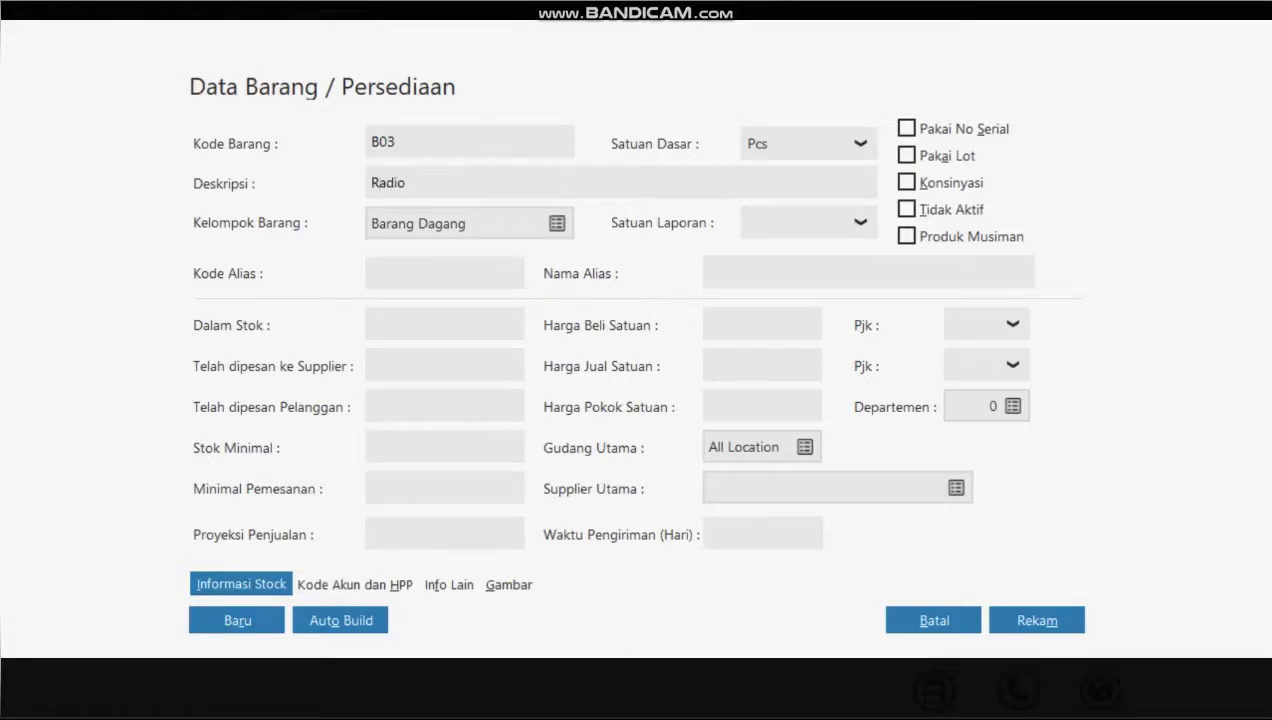
{"action": "type", "text": " FM/AM"}
{"action": "left_click", "coordinate": [1039, 628]}
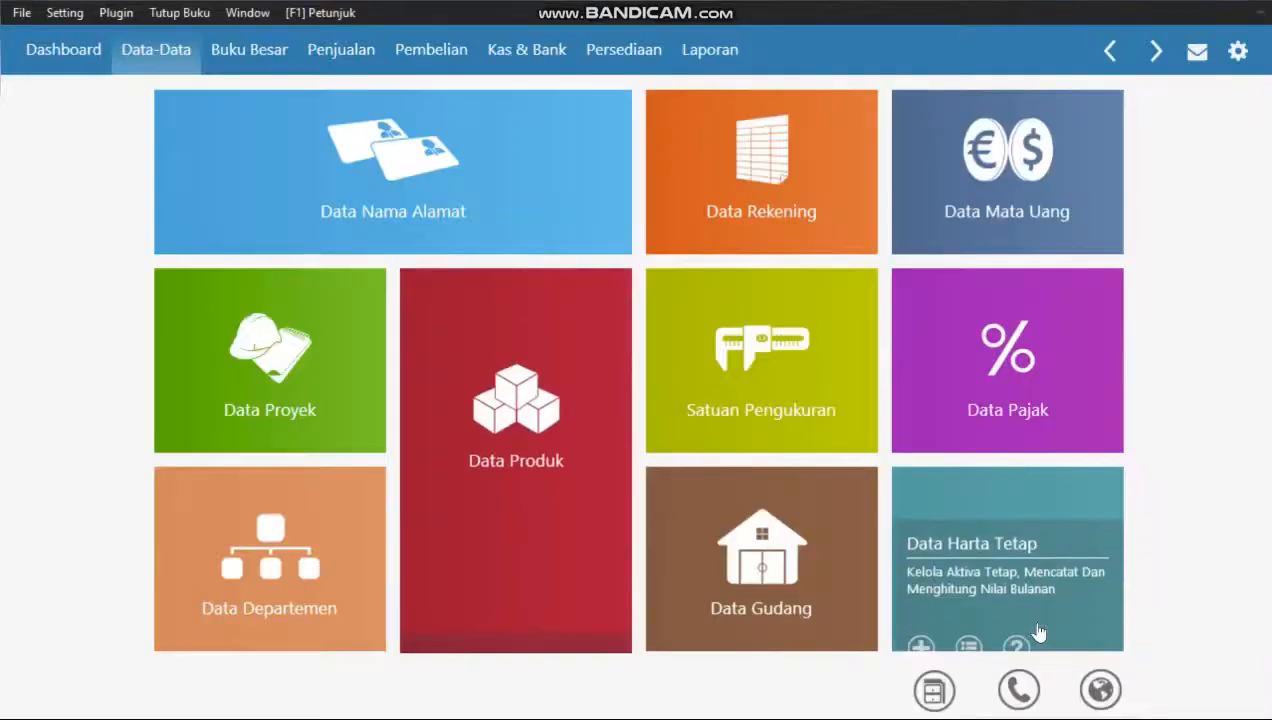
Add and record a product with code B04 and description TV 20" in the Barang Dagang group.
{"action": "mouse_move", "coordinate": [406, 605]}
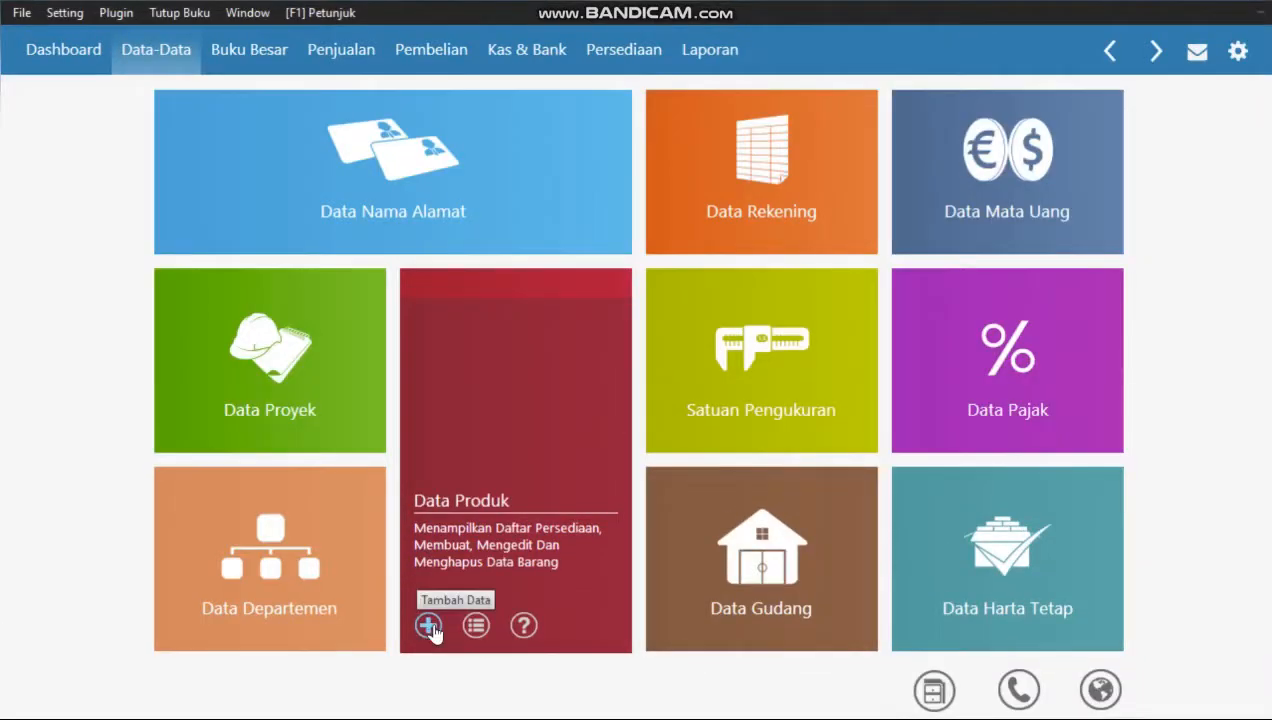
{"action": "left_click", "coordinate": [429, 626]}
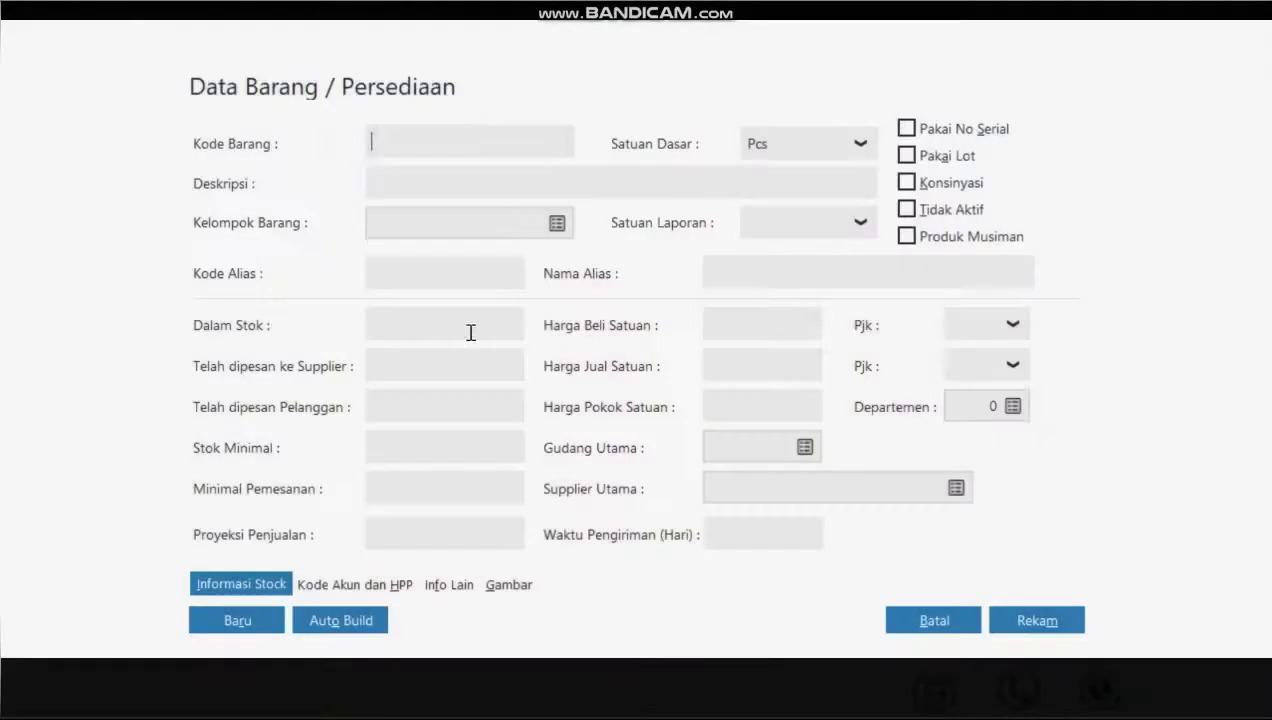
{"action": "type", "text": "B04"}
{"action": "left_click", "coordinate": [401, 187]}
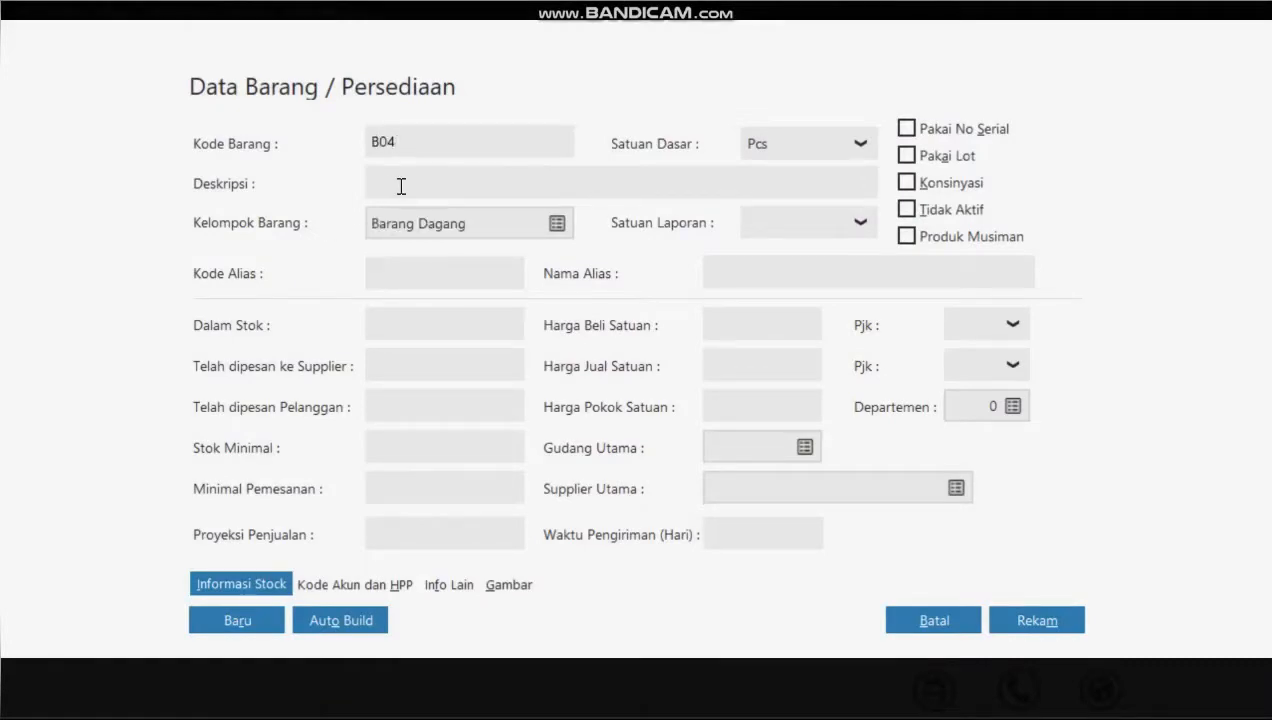
{"action": "type", "text": "TV 20\""}
{"action": "left_click", "coordinate": [1022, 621]}
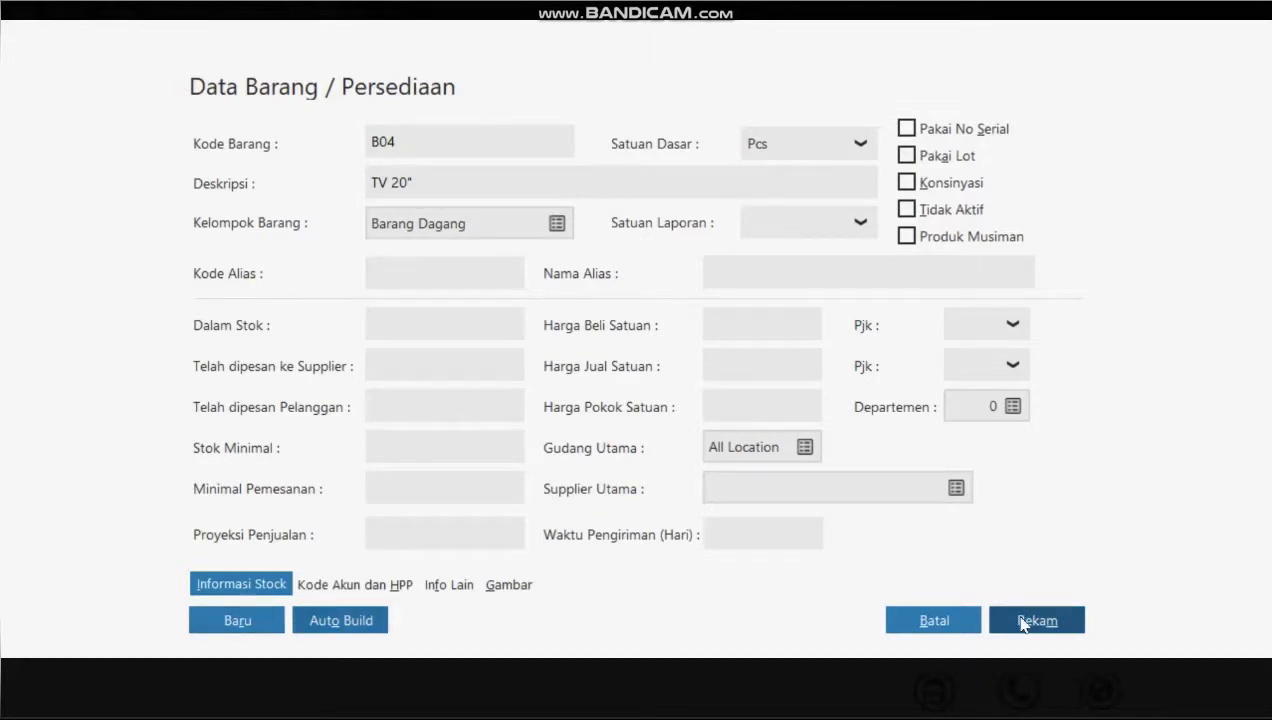
{"action": "left_click", "coordinate": [1023, 624]}
Add and record a product with code B05 and description TV 14" in the Barang Dagang group.
{"action": "mouse_move", "coordinate": [430, 626]}
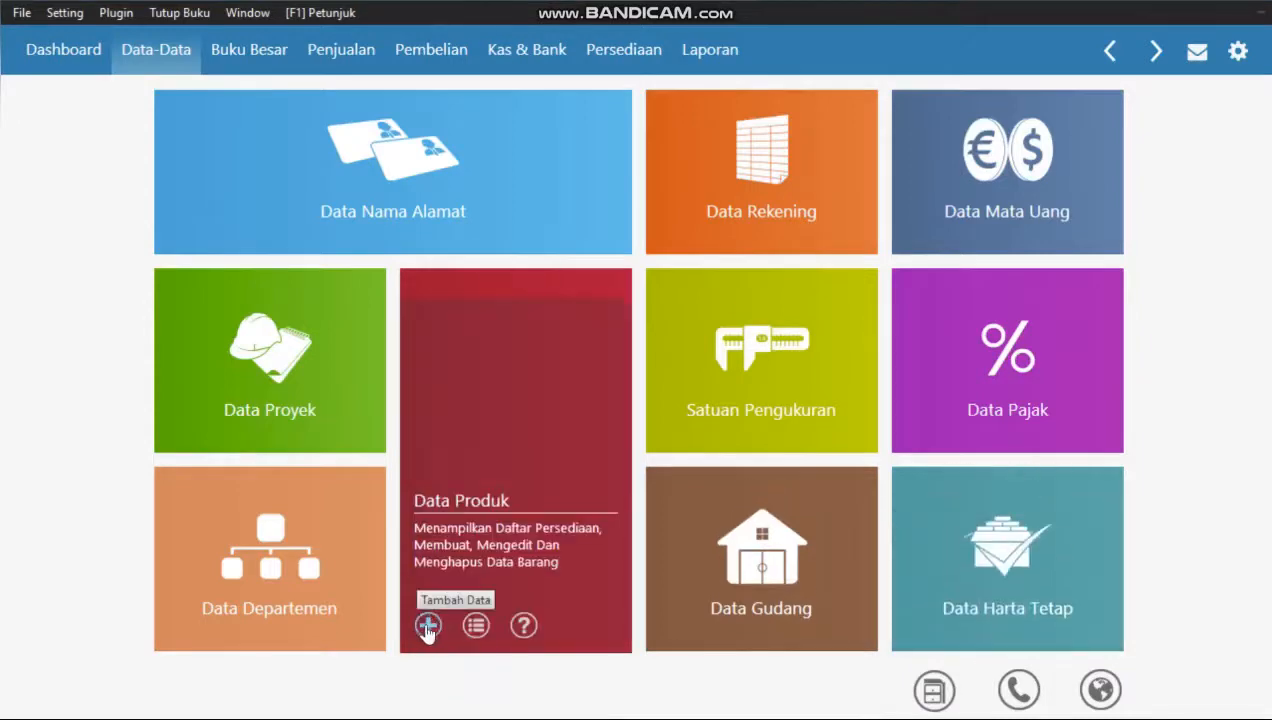
{"action": "left_click", "coordinate": [428, 627]}
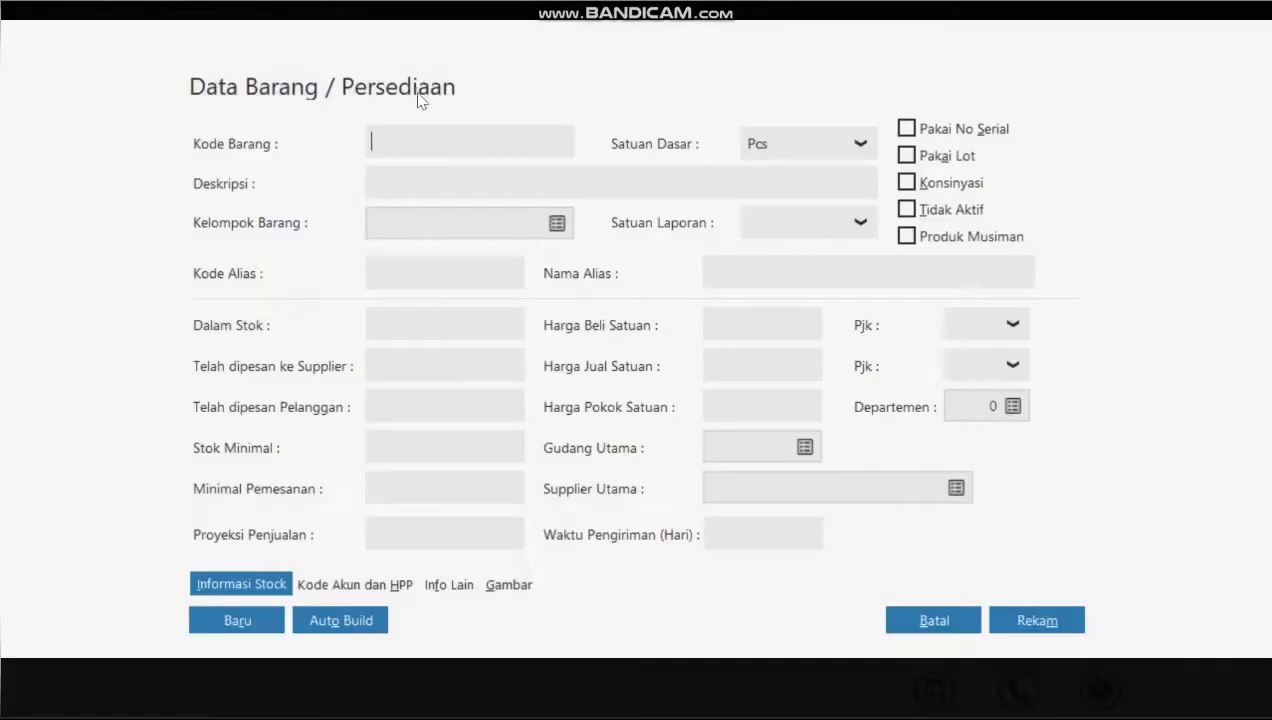
{"action": "left_click", "coordinate": [430, 134]}
{"action": "type", "text": "B05"}
{"action": "left_click", "coordinate": [406, 180]}
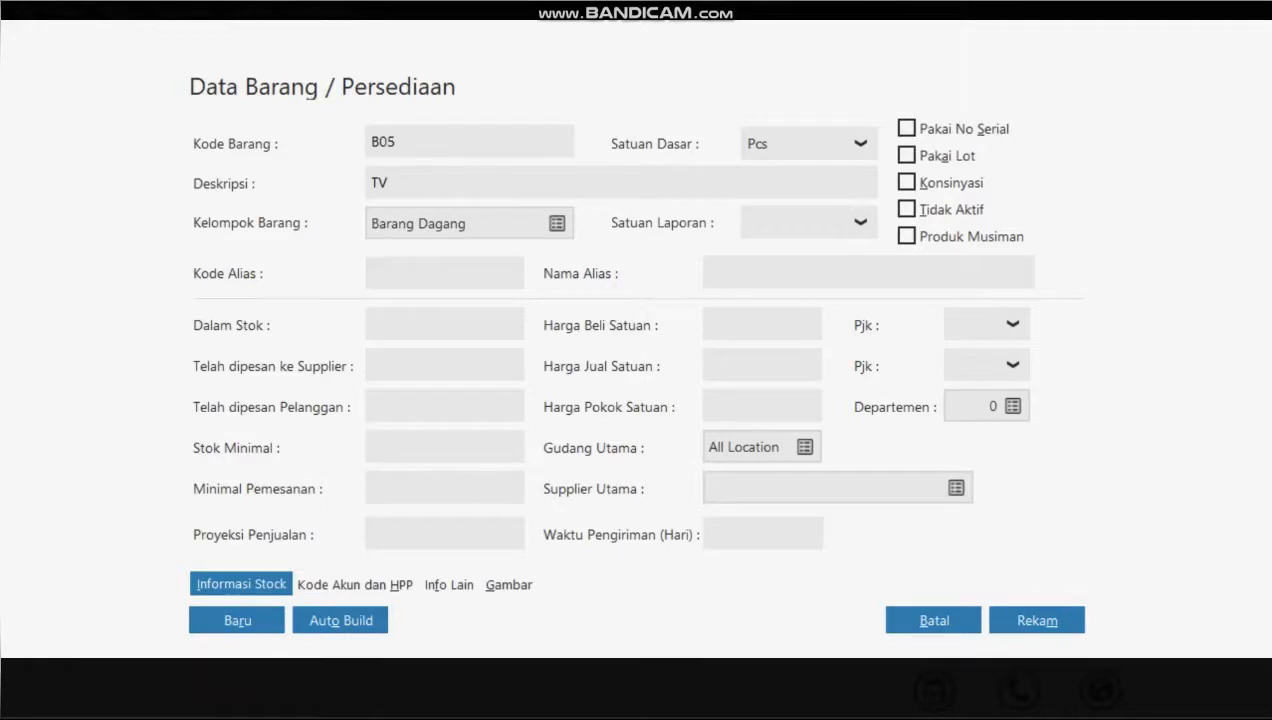
{"action": "type", "text": "n"}
{"action": "key", "text": "BackSpace"}
{"action": "type", "text": "14\""}
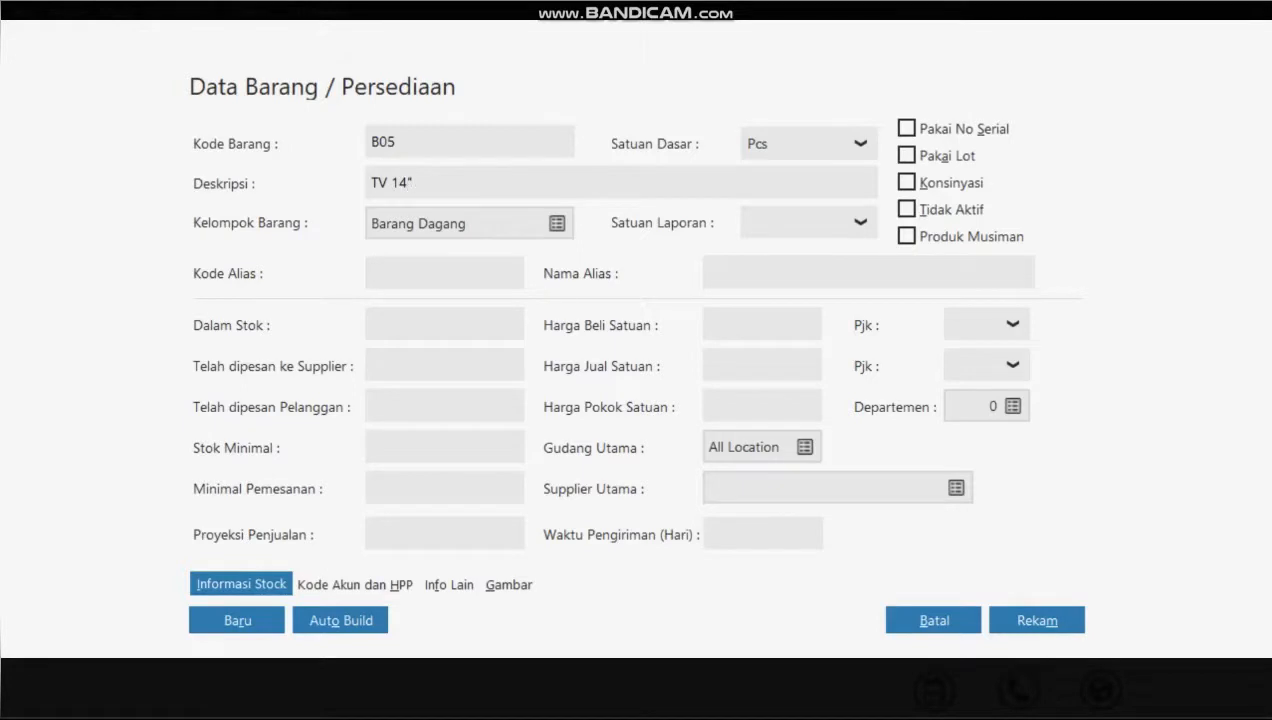
{"action": "left_click", "coordinate": [1036, 621]}
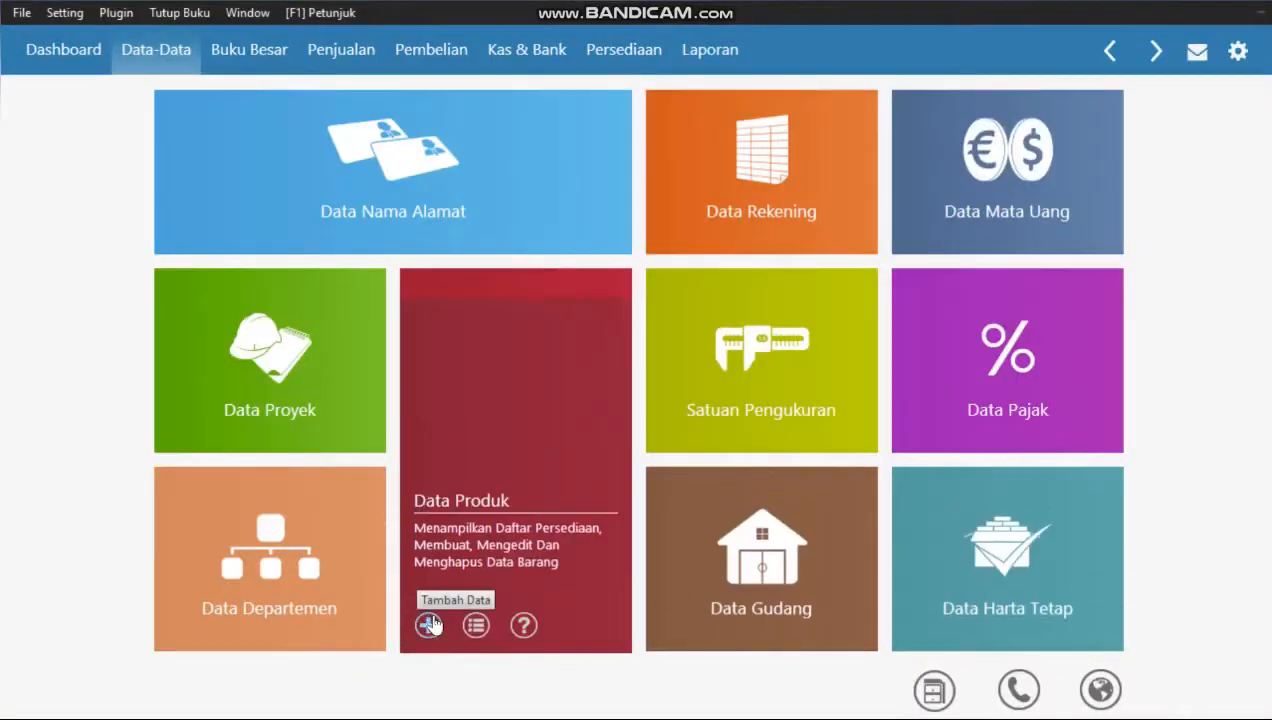
Add and record a product with code B06 and description Mesin Cuci in the Barang Dagang group.
{"action": "left_click", "coordinate": [432, 627]}
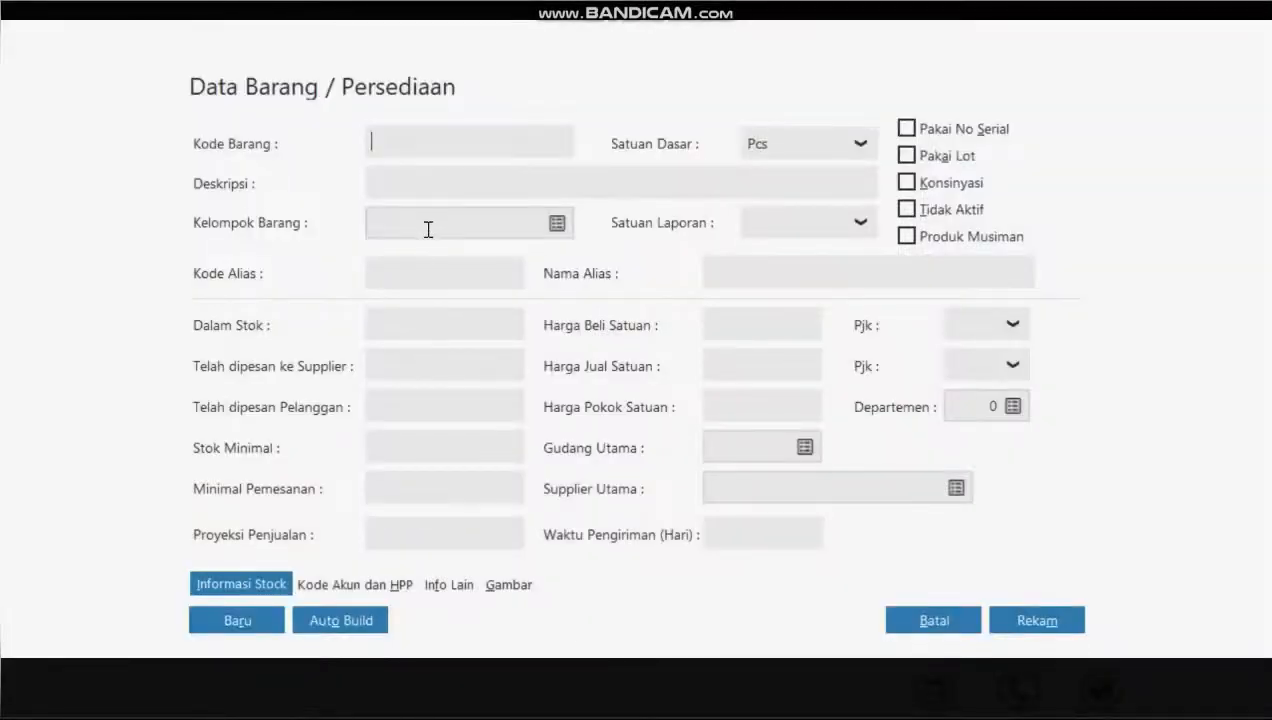
{"action": "type", "text": "B06"}
{"action": "key", "text": "Tab"}
{"action": "type", "text": "Mes"}
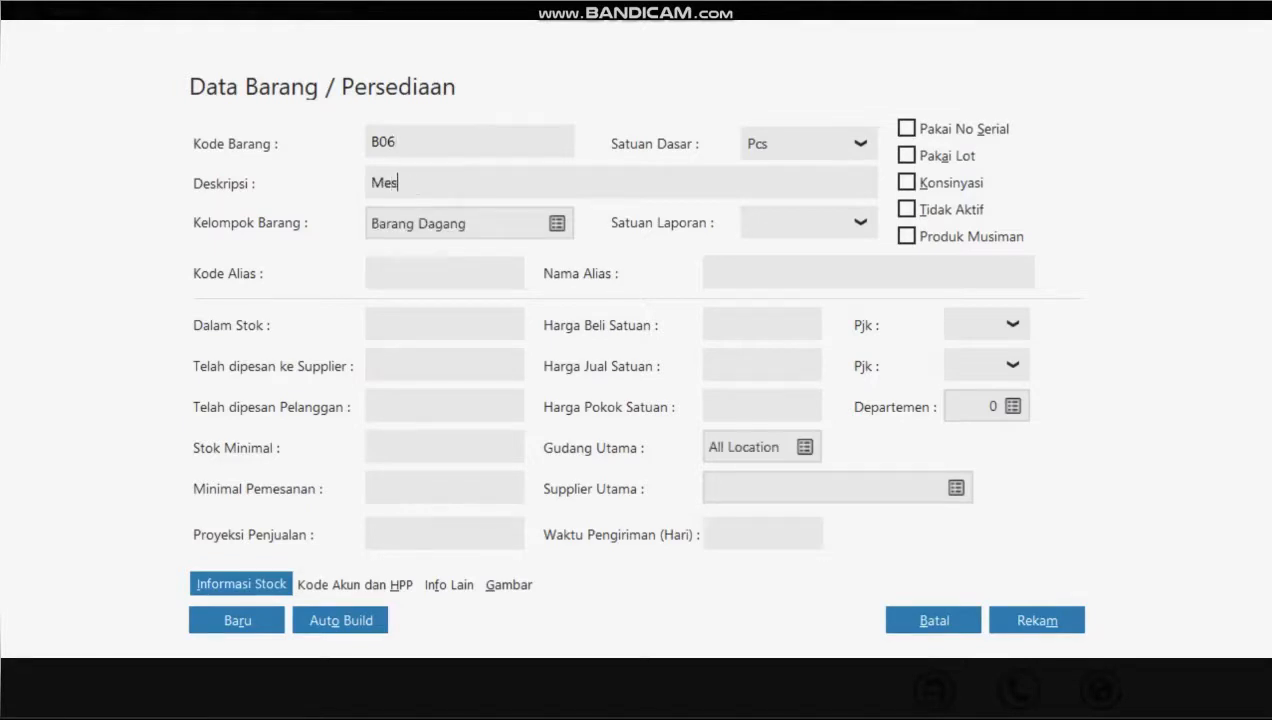
{"action": "type", "text": "in Cuci"}
{"action": "left_click", "coordinate": [1014, 627]}
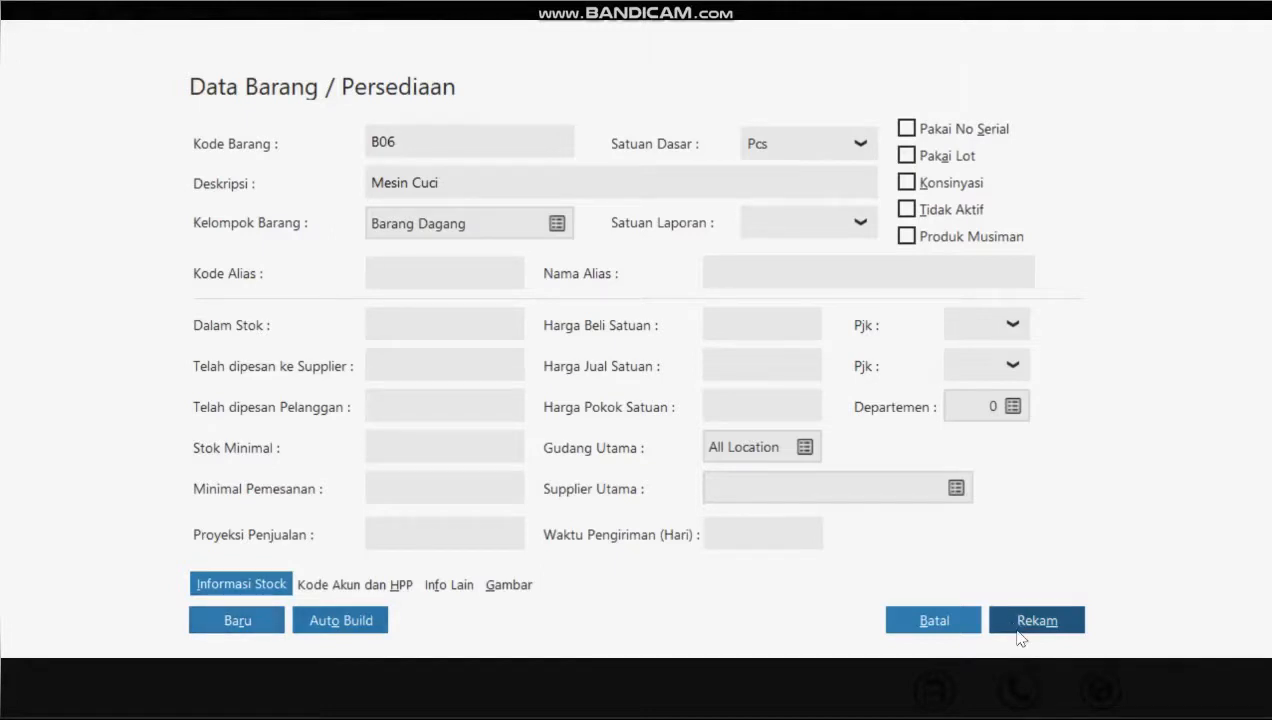
{"action": "left_click", "coordinate": [1020, 630]}
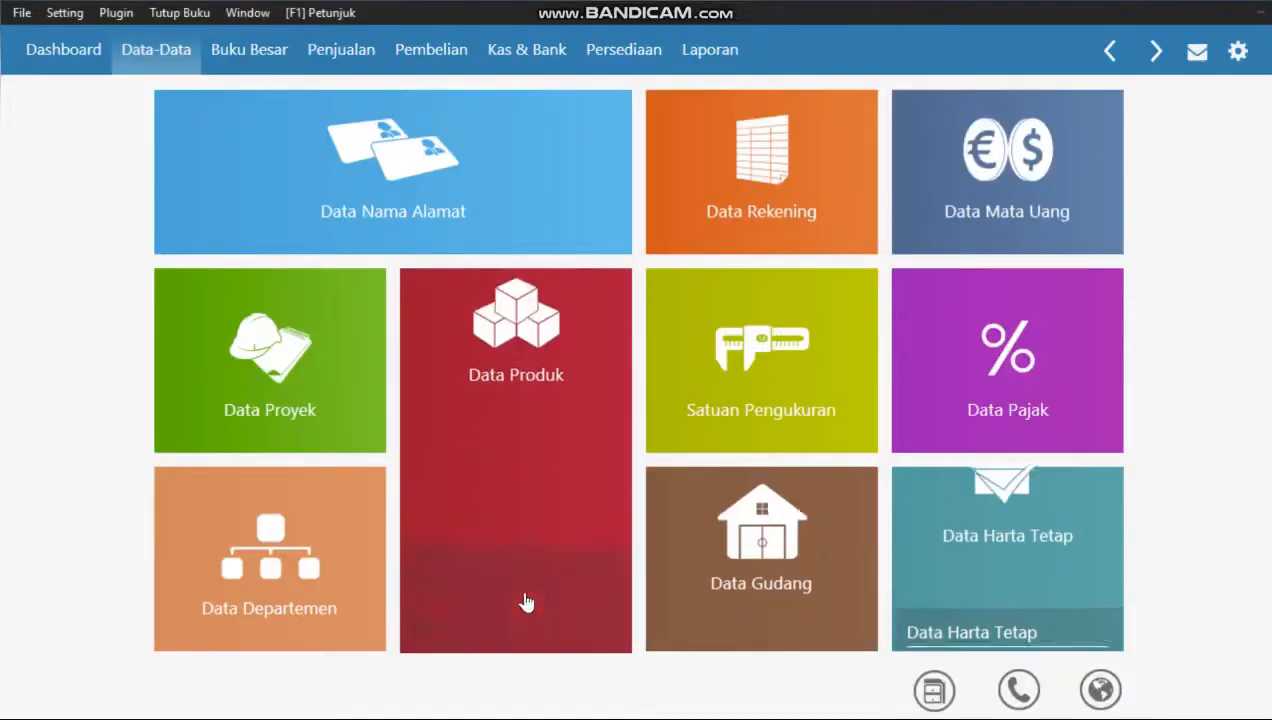
Add and record a product with code B07 and description Kulkas in the Barang Dagang group.
{"action": "mouse_move", "coordinate": [428, 628]}
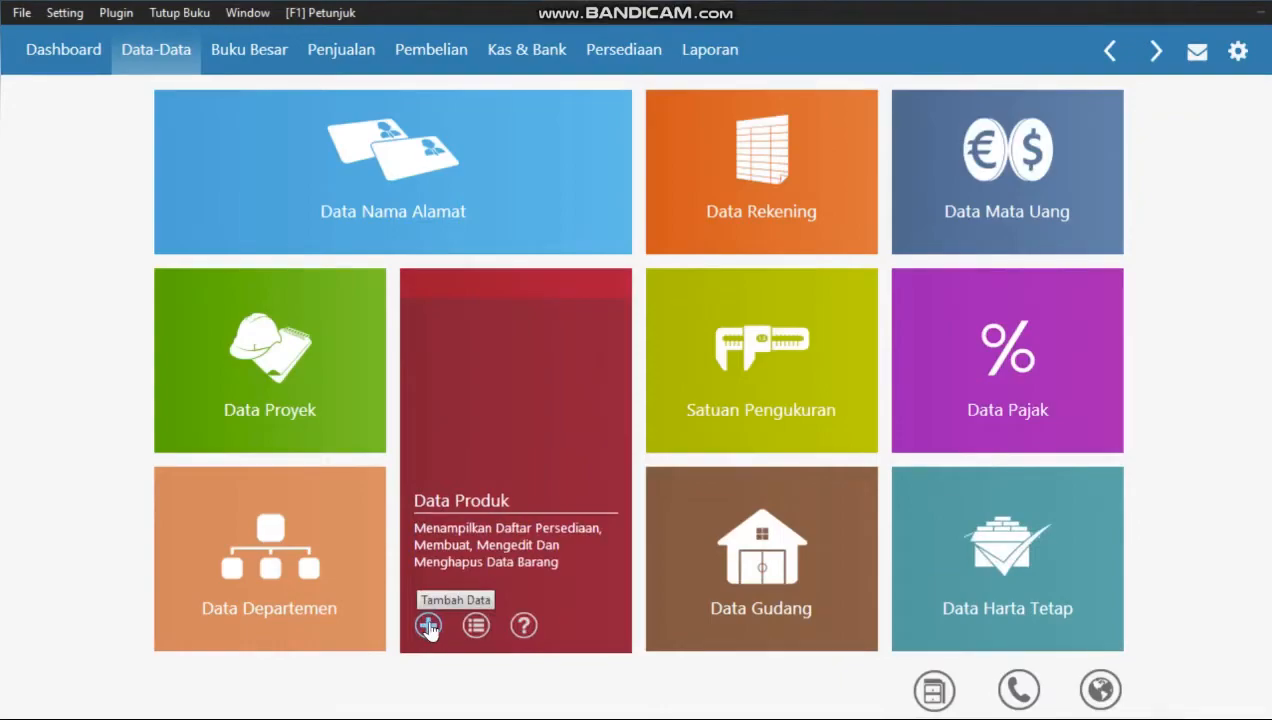
{"action": "left_click", "coordinate": [428, 626]}
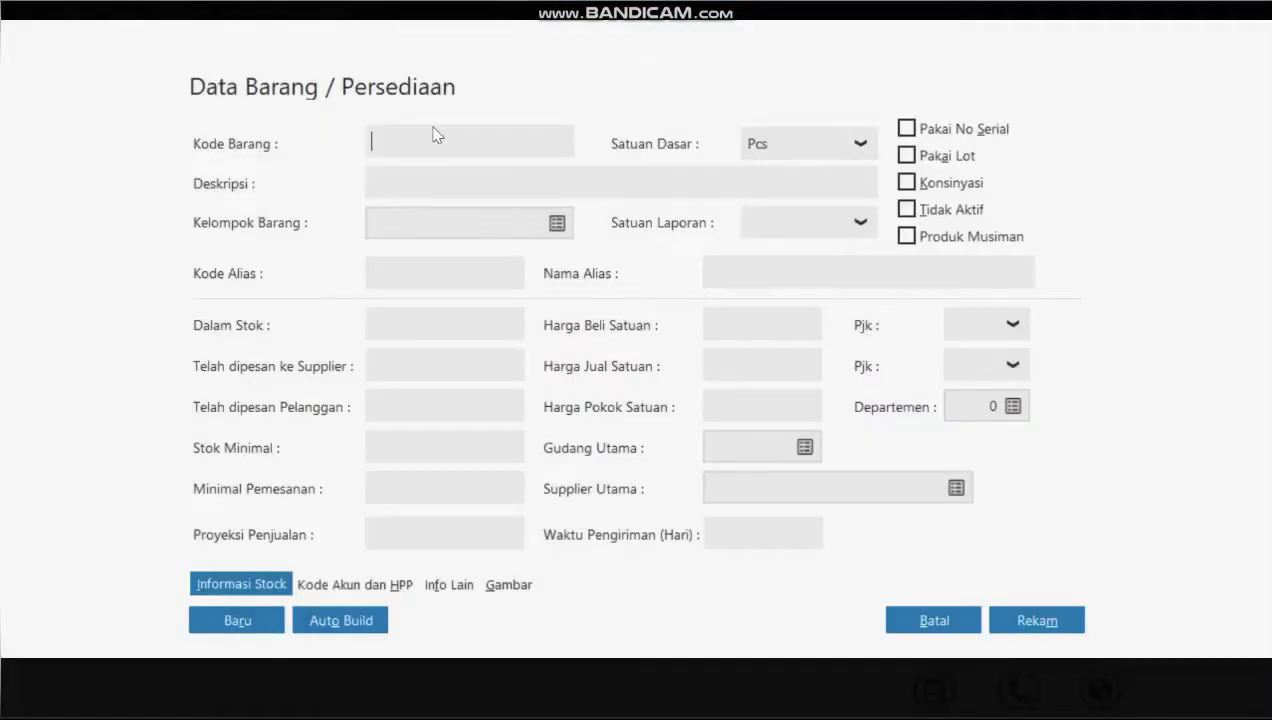
{"action": "type", "text": "t"}
{"action": "key", "text": "BackSpace"}
{"action": "type", "text": "B07"}
{"action": "left_click", "coordinate": [514, 185]}
{"action": "type", "text": "Kul"}
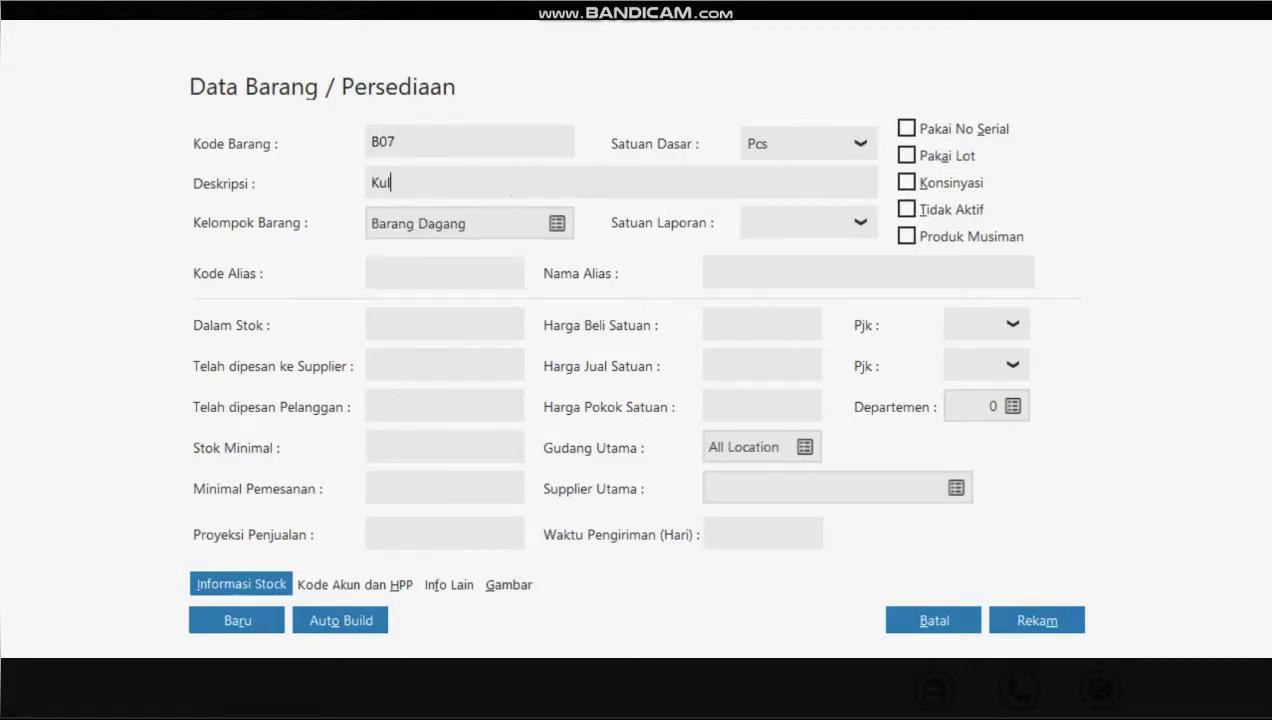
{"action": "type", "text": "kas"}
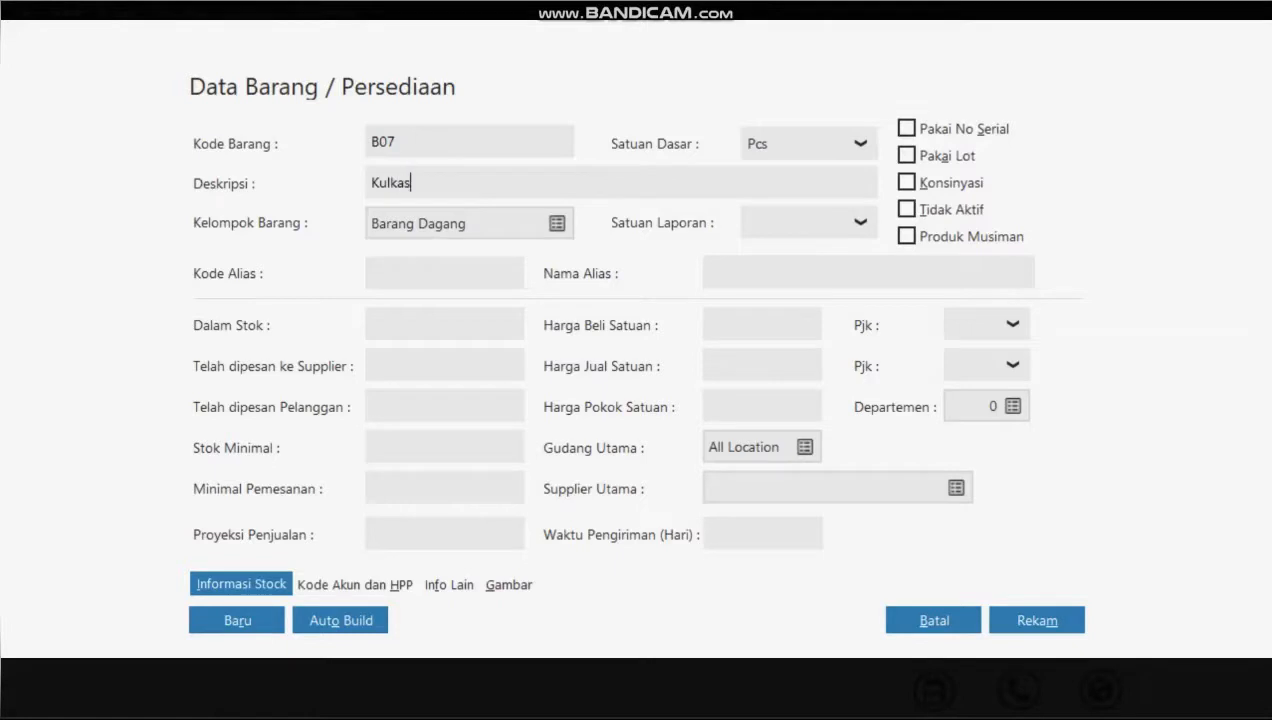
{"action": "left_click", "coordinate": [1034, 621]}
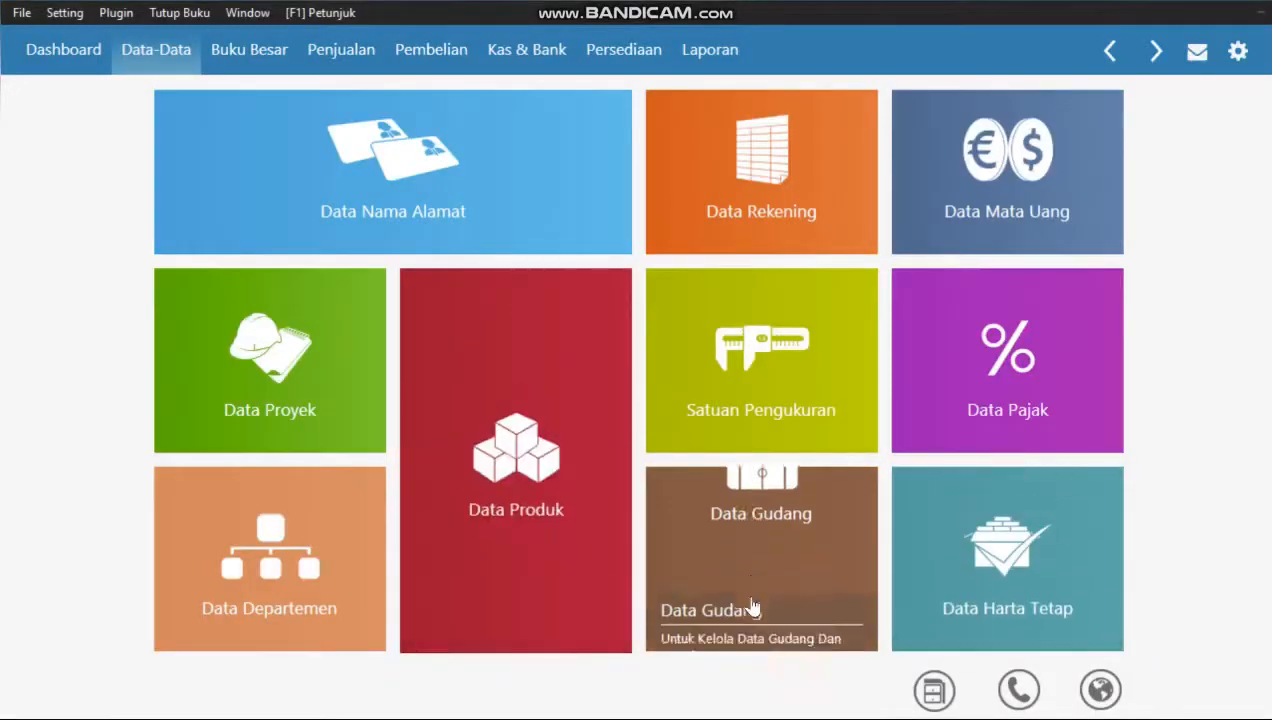
Review the product list to check the recorded inventory products, and close it.
{"action": "mouse_move", "coordinate": [492, 588]}
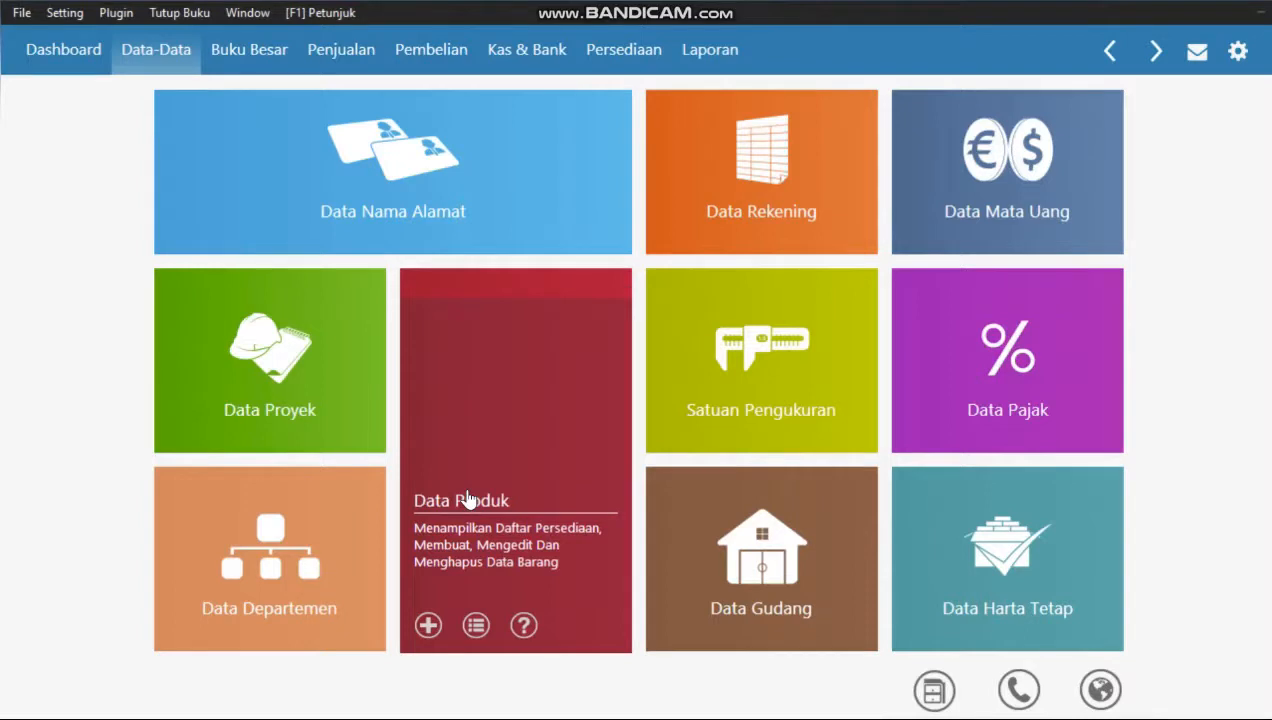
{"action": "mouse_move", "coordinate": [361, 487]}
{"action": "left_click", "coordinate": [476, 626]}
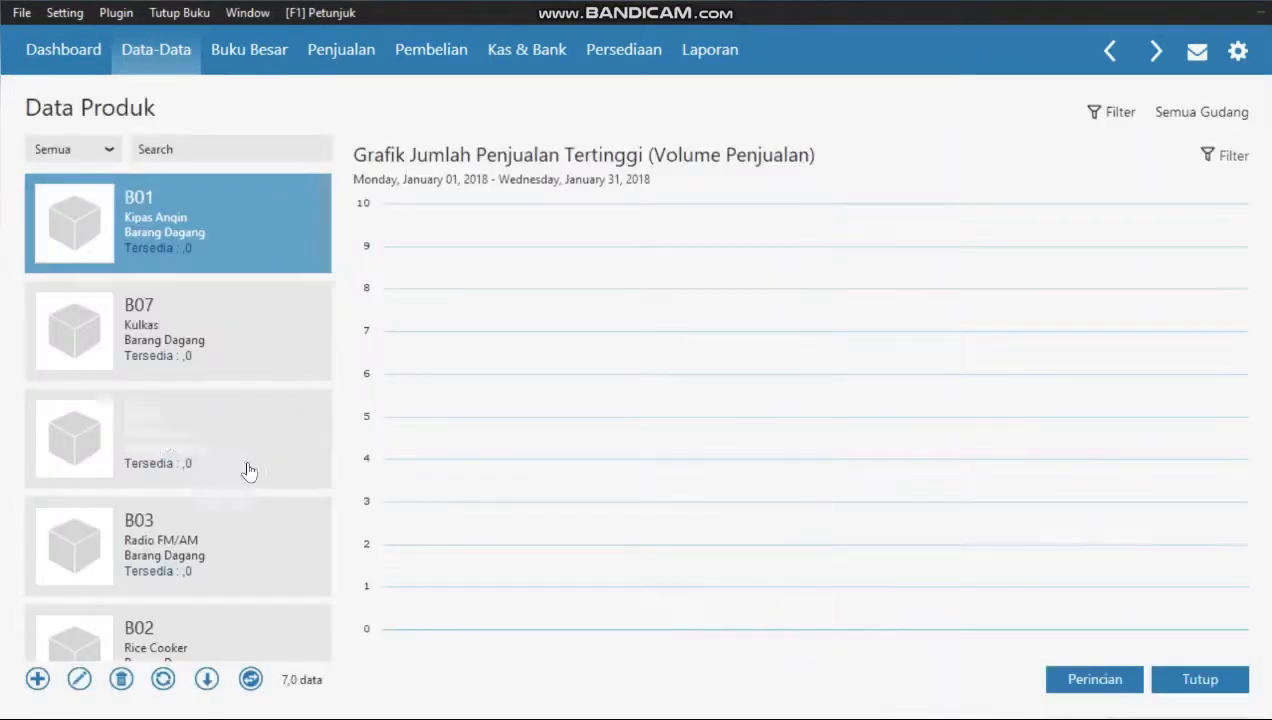
{"action": "scroll", "coordinate": [199, 498], "scroll_direction": "down", "scroll_amount": 3}
{"action": "left_click", "coordinate": [197, 498]}
{"action": "scroll", "coordinate": [198, 498], "scroll_direction": "up", "scroll_amount": 3}
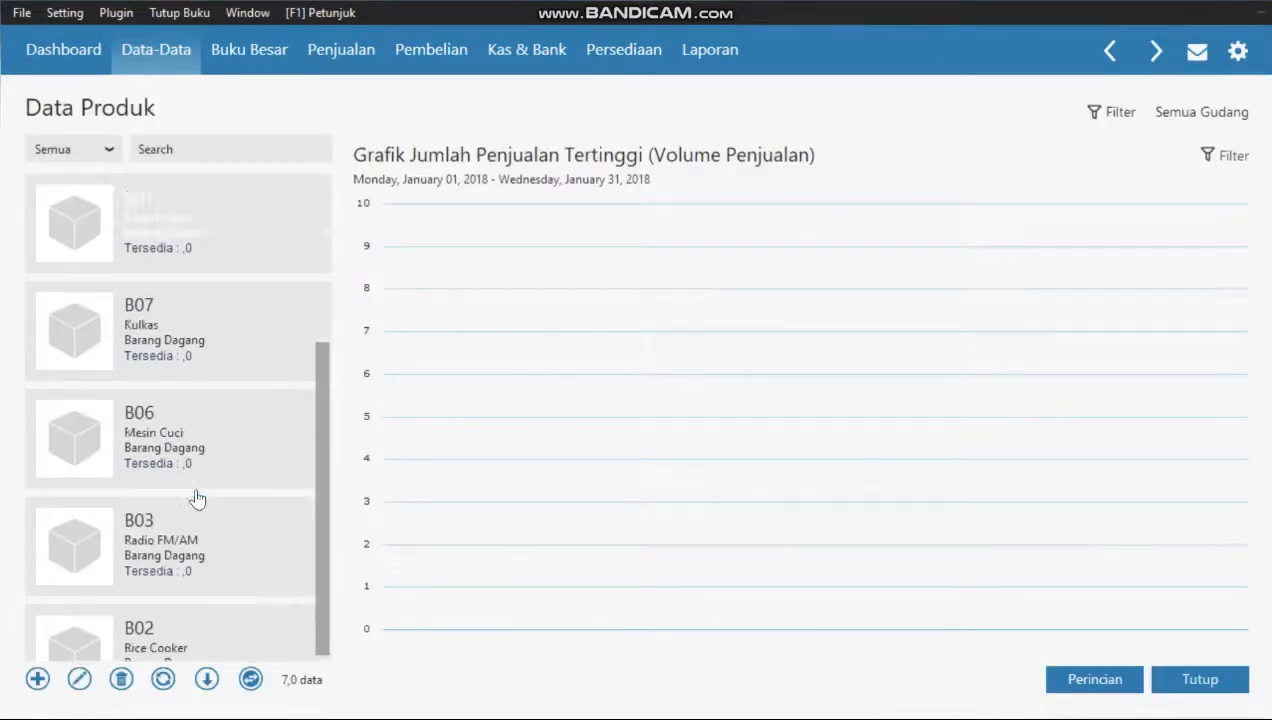
{"action": "scroll", "coordinate": [199, 498], "scroll_direction": "down", "scroll_amount": 3}
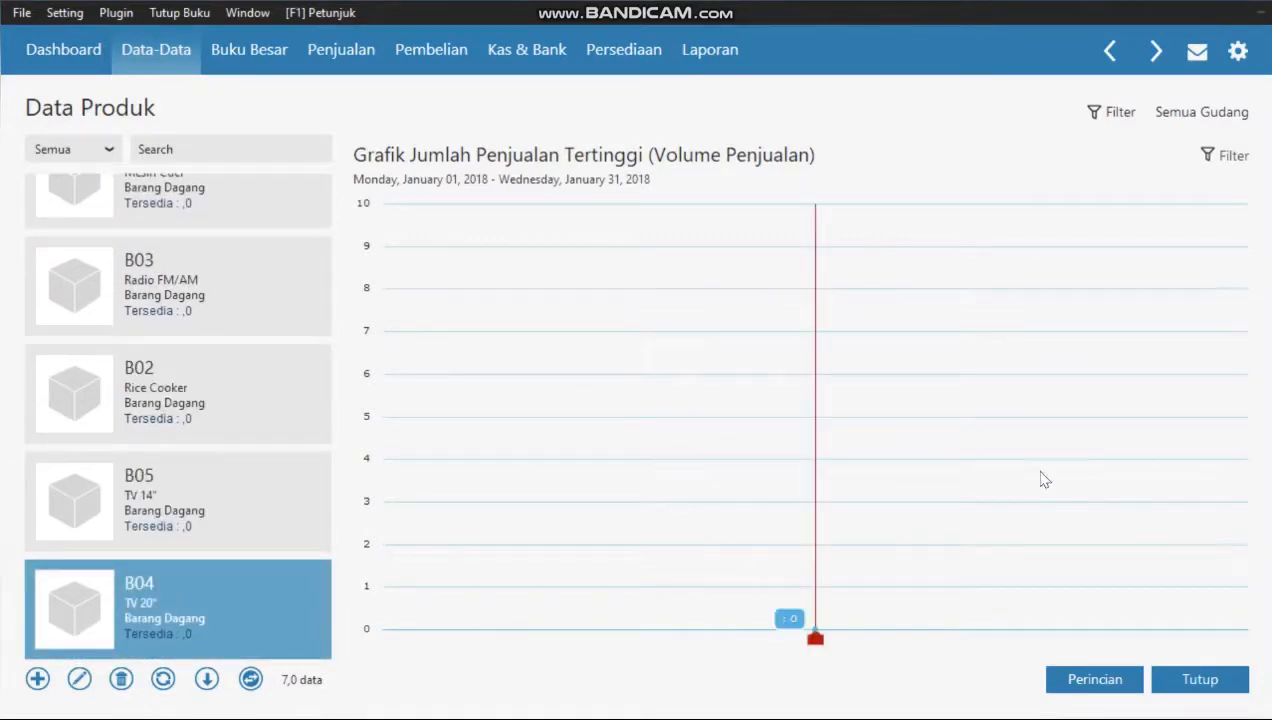
{"action": "left_click", "coordinate": [1204, 680]}
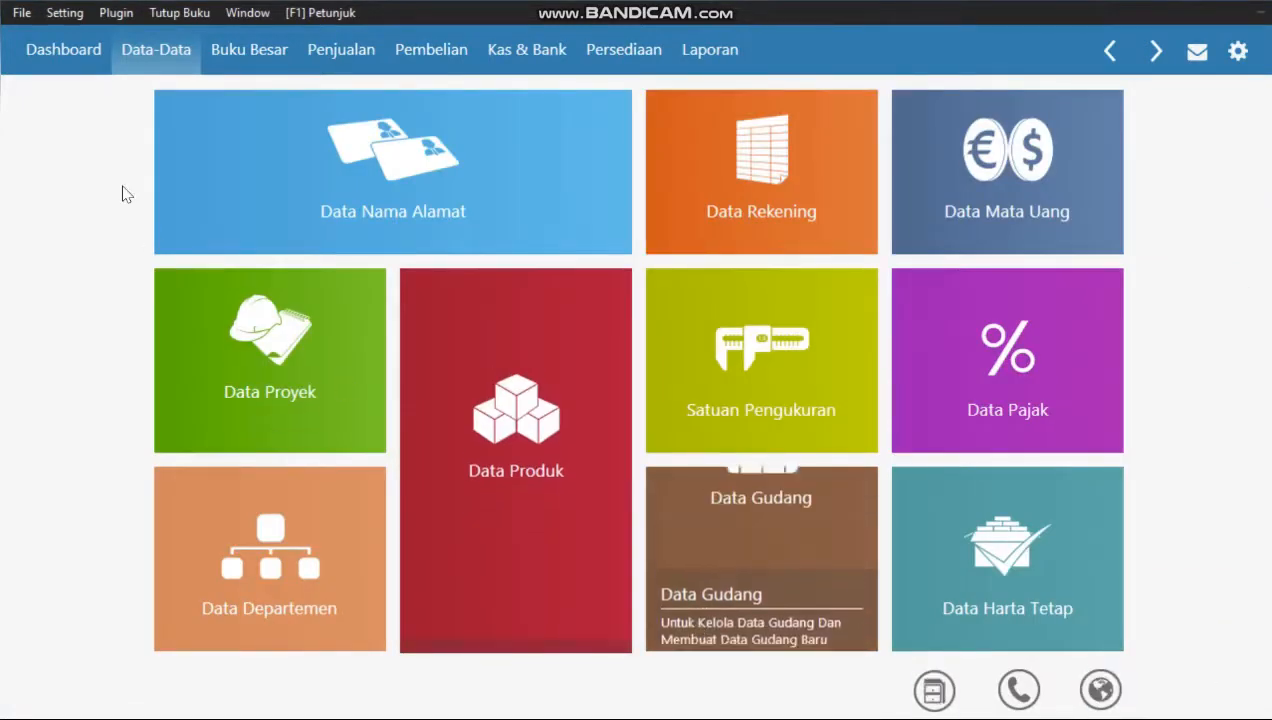
Start a new opening inventory balance entry and check the available warehouses.
{"action": "left_click", "coordinate": [70, 17]}
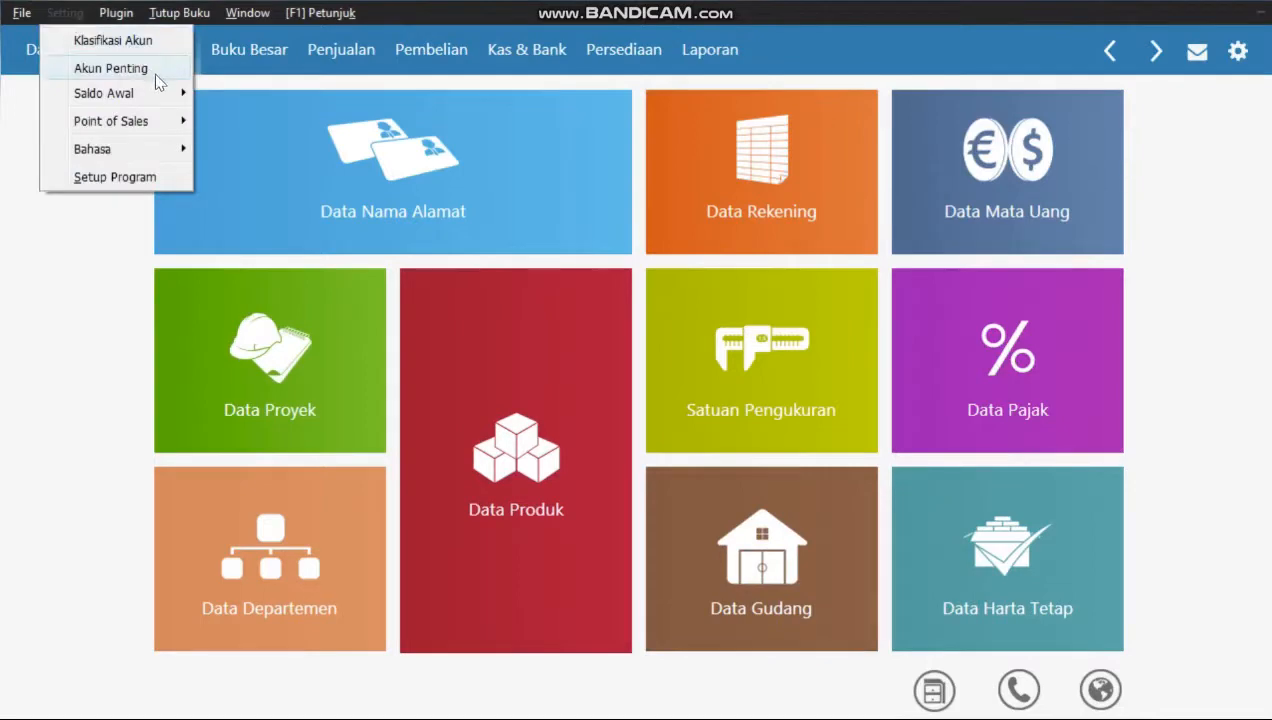
{"action": "mouse_move", "coordinate": [163, 93]}
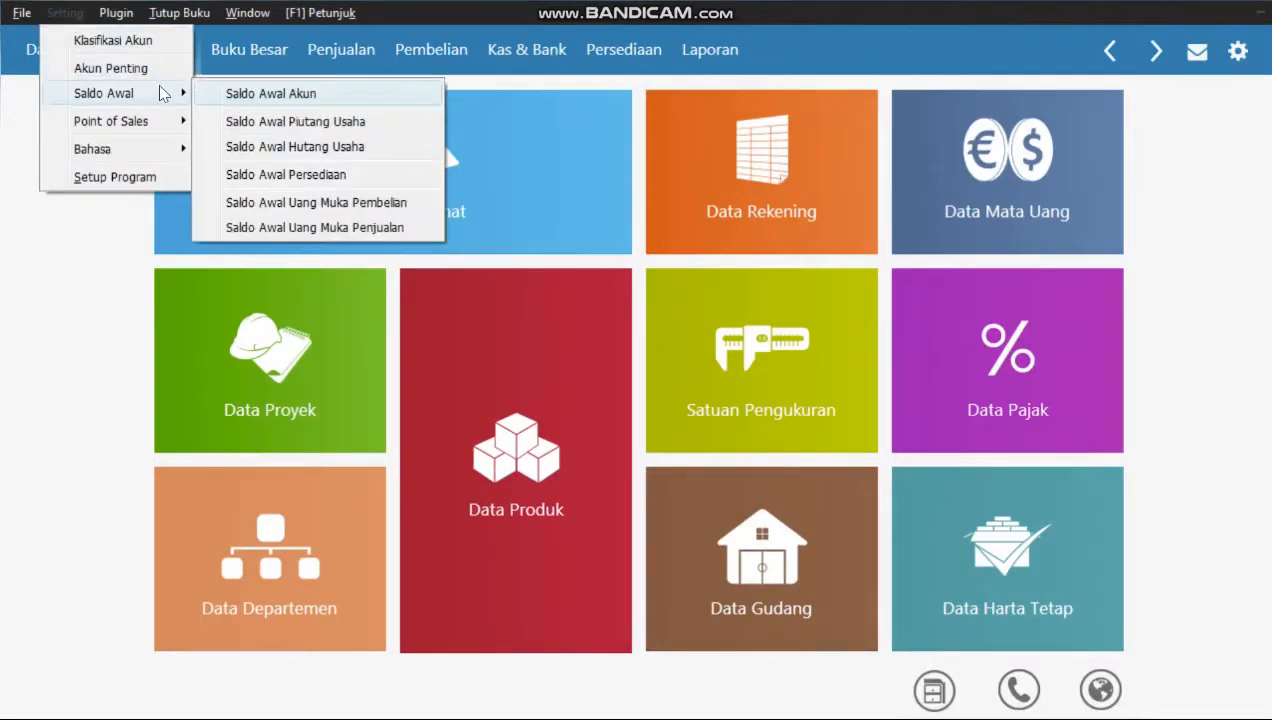
{"action": "left_click", "coordinate": [358, 175]}
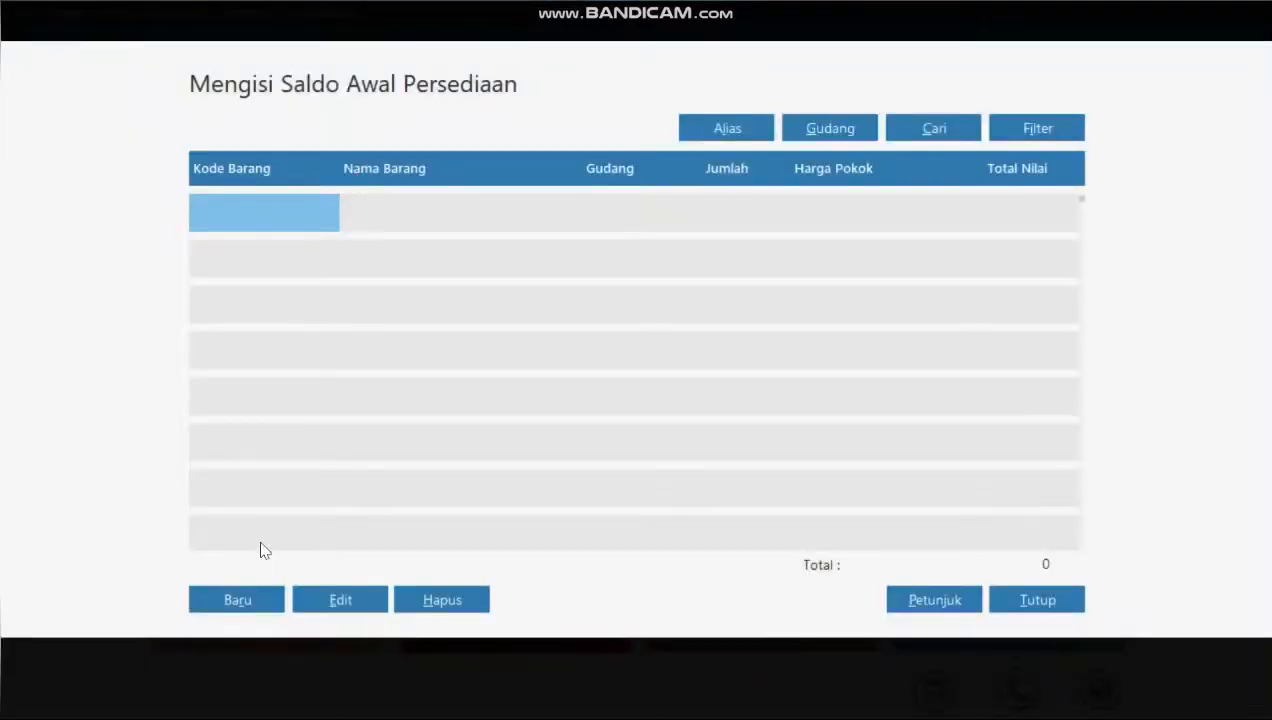
{"action": "left_click", "coordinate": [244, 606]}
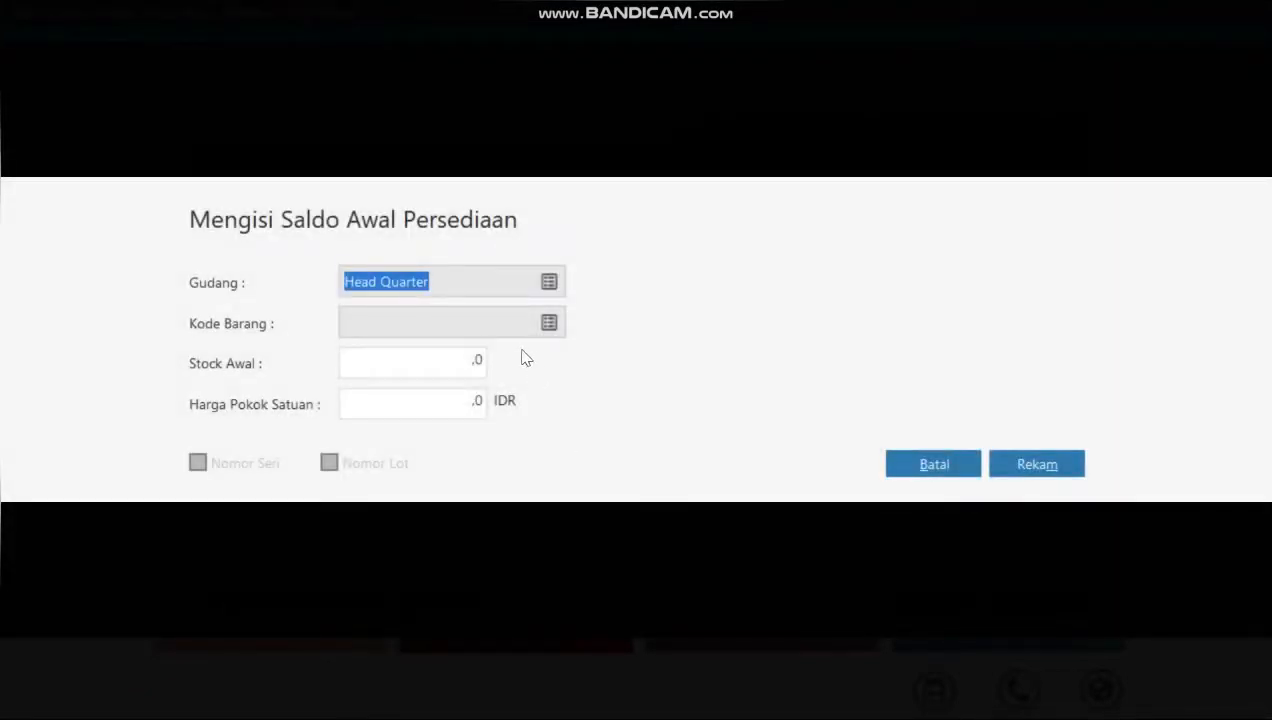
{"action": "left_click", "coordinate": [459, 288]}
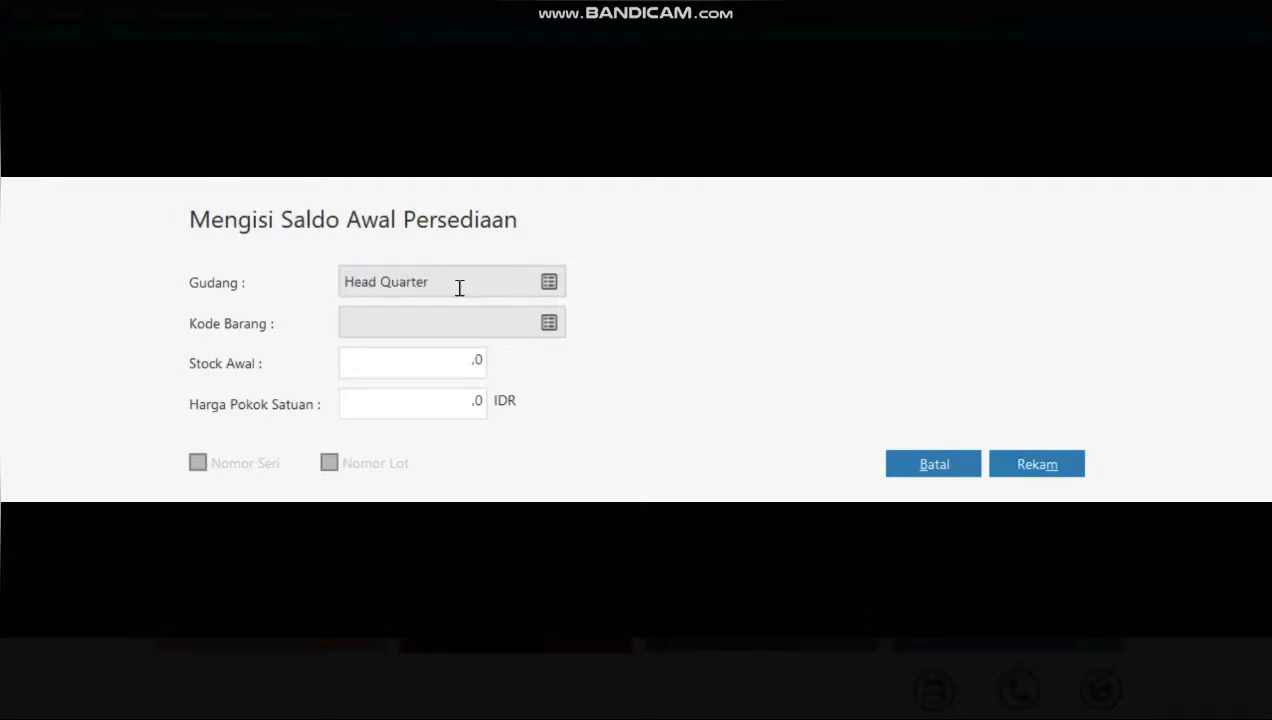
{"action": "left_click", "coordinate": [549, 282]}
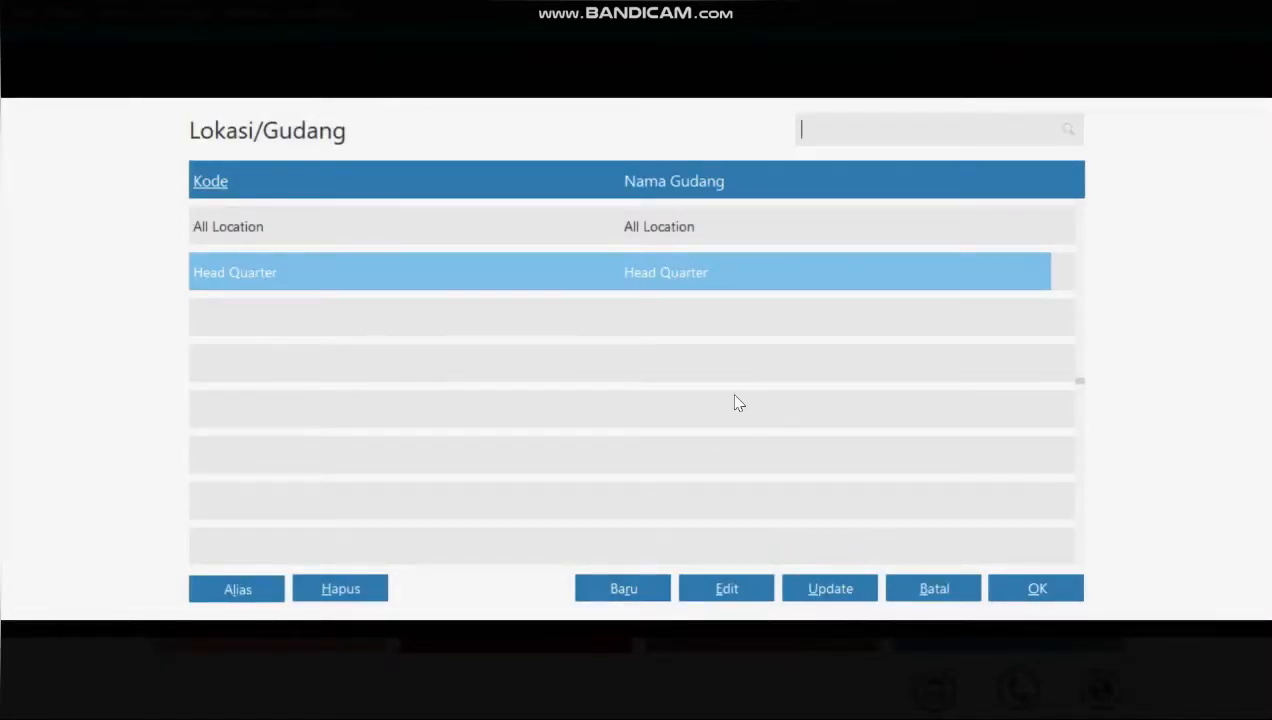
{"action": "left_click", "coordinate": [913, 590]}
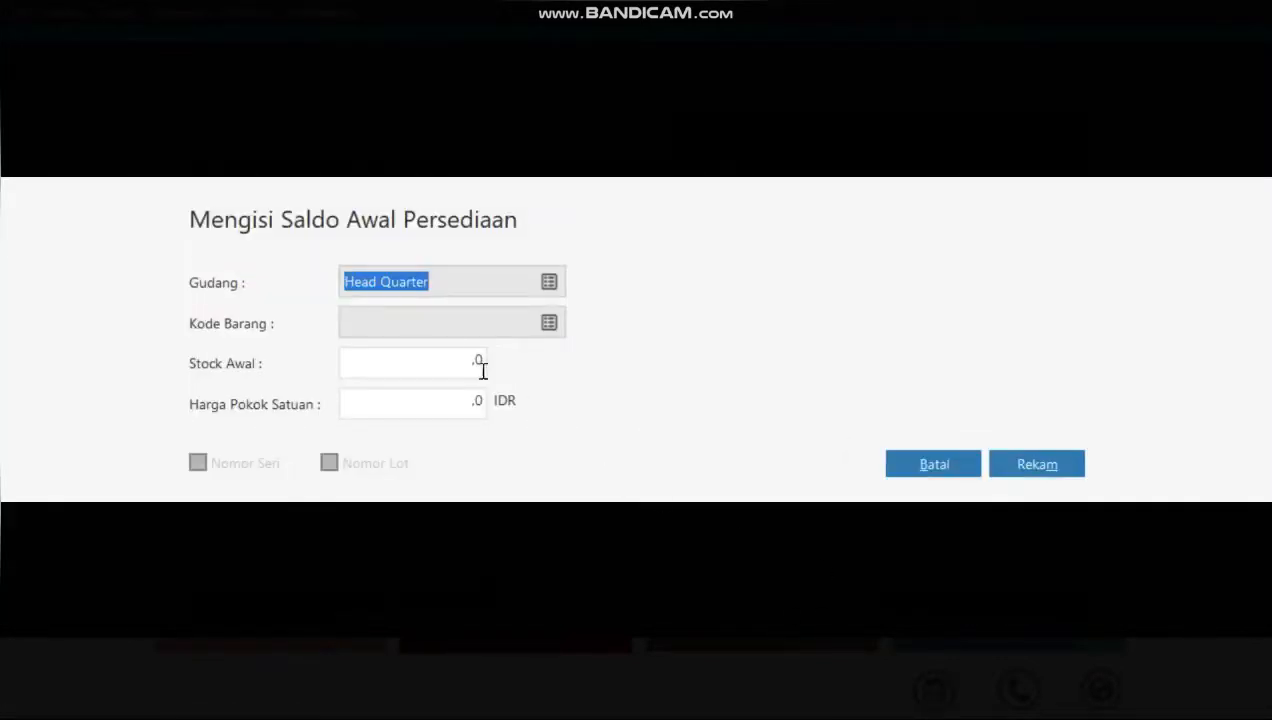
Choose product B01, Kipas Angin, from the inventory list for the opening balance entry.
{"action": "left_click", "coordinate": [390, 321]}
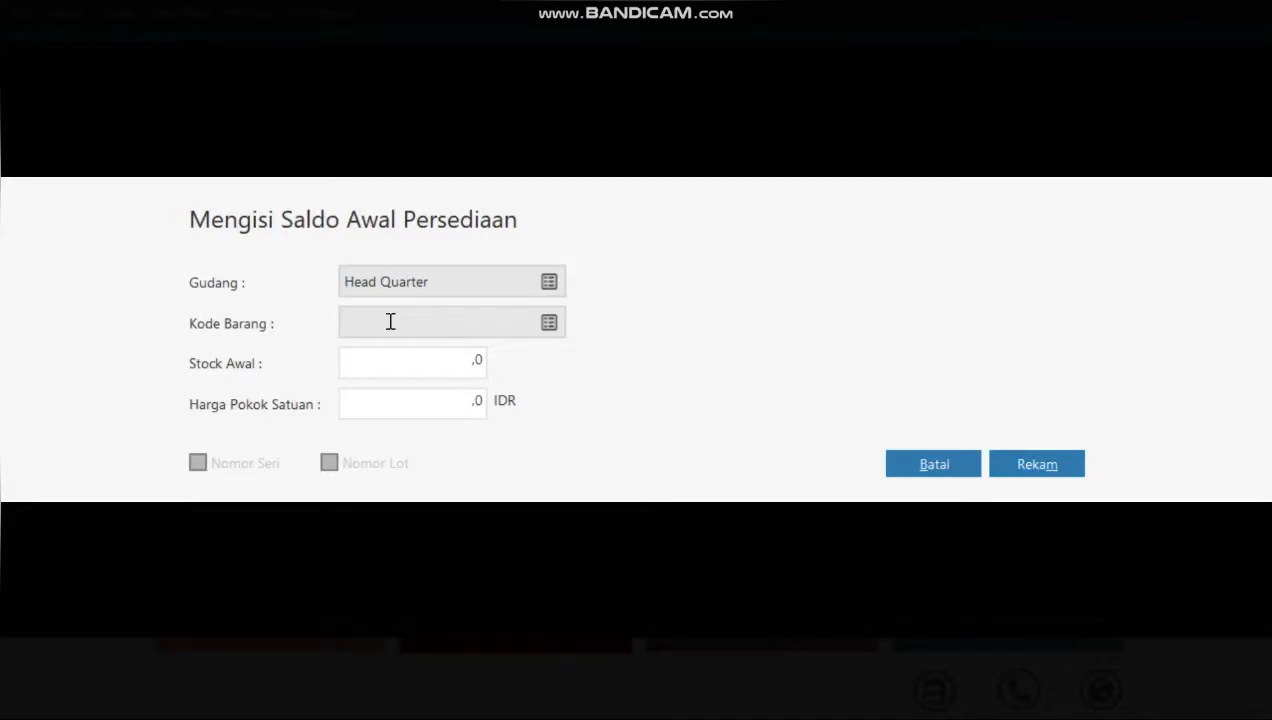
{"action": "left_click", "coordinate": [551, 324]}
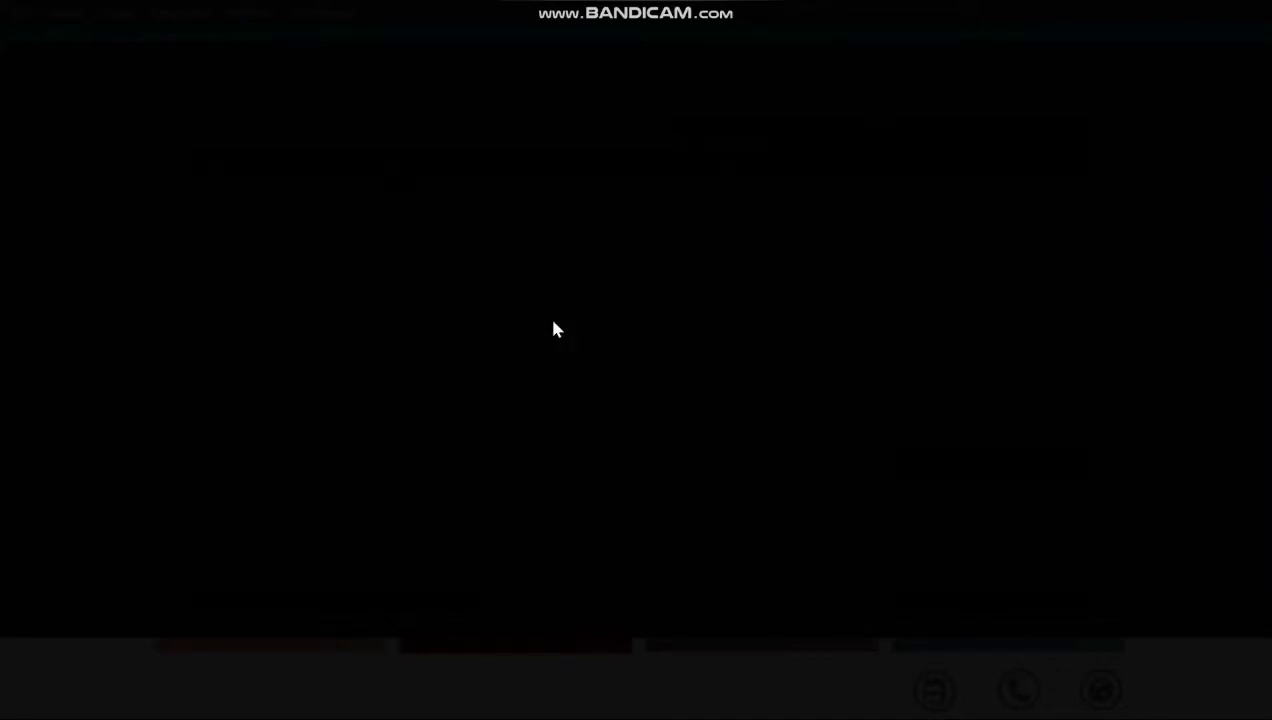
{"action": "scroll", "coordinate": [470, 376], "scroll_direction": "down", "scroll_amount": 3}
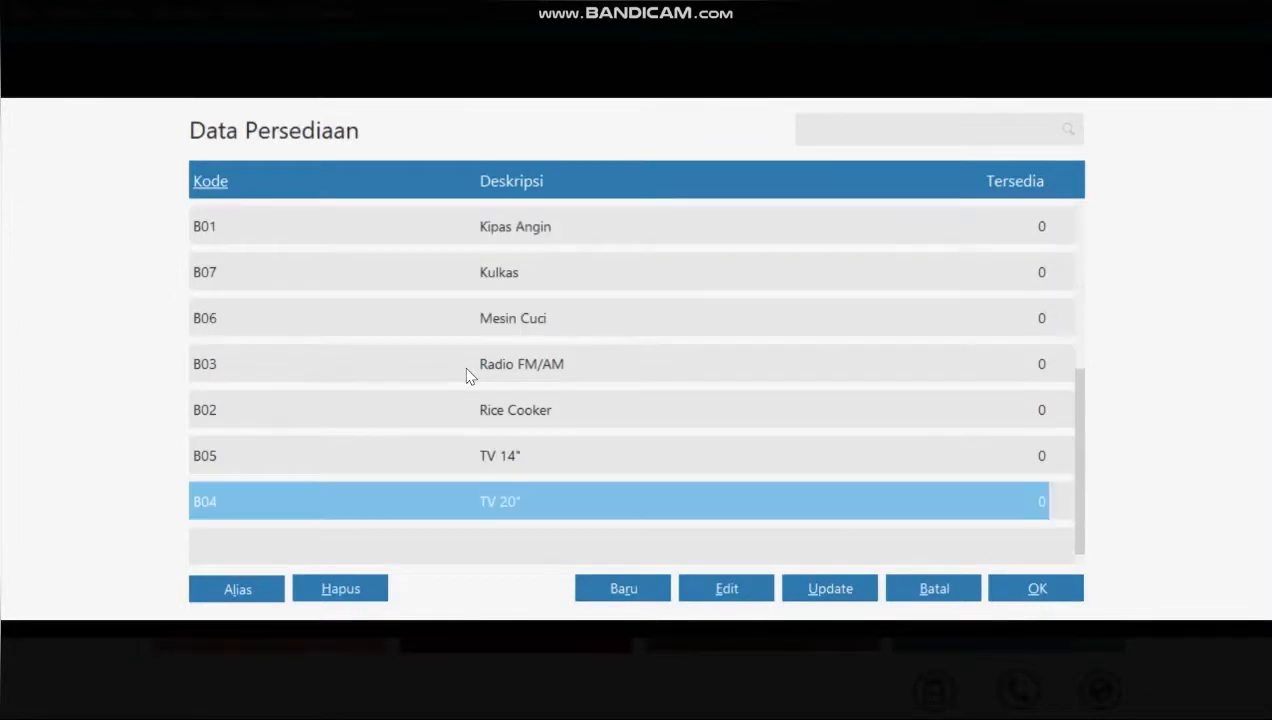
{"action": "scroll", "coordinate": [466, 374], "scroll_direction": "up", "scroll_amount": 3}
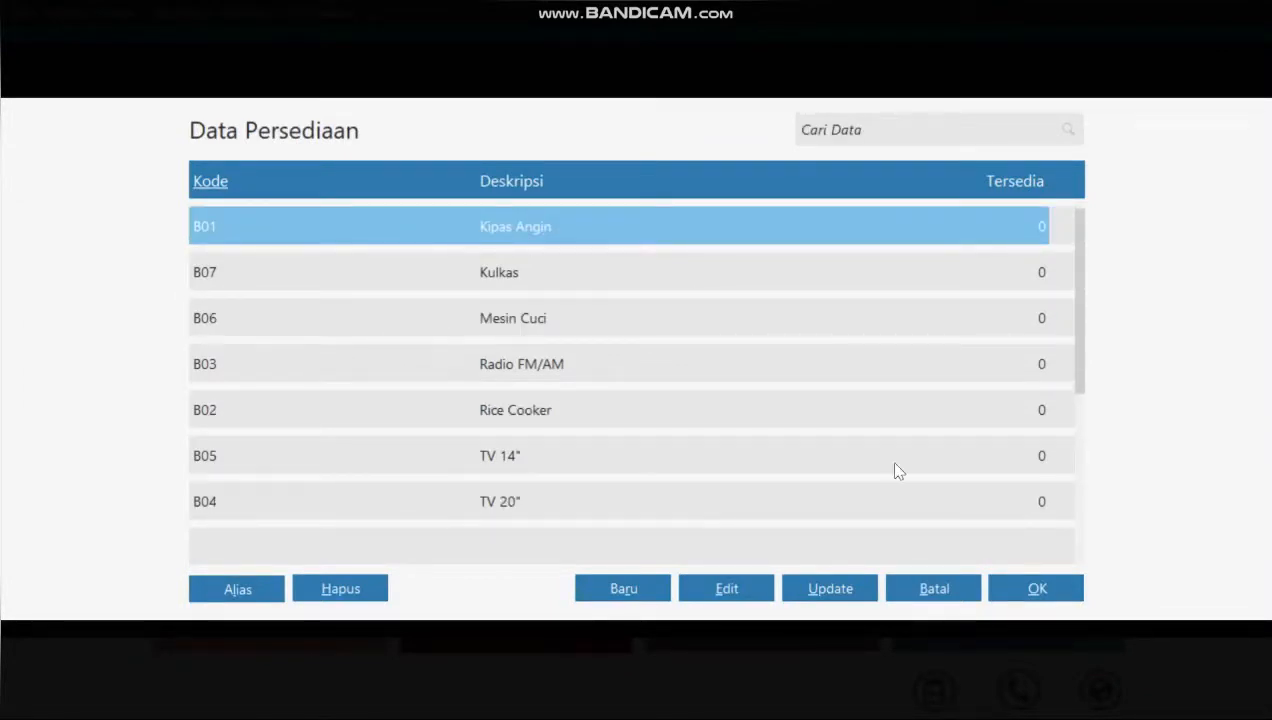
{"action": "left_click", "coordinate": [1035, 589]}
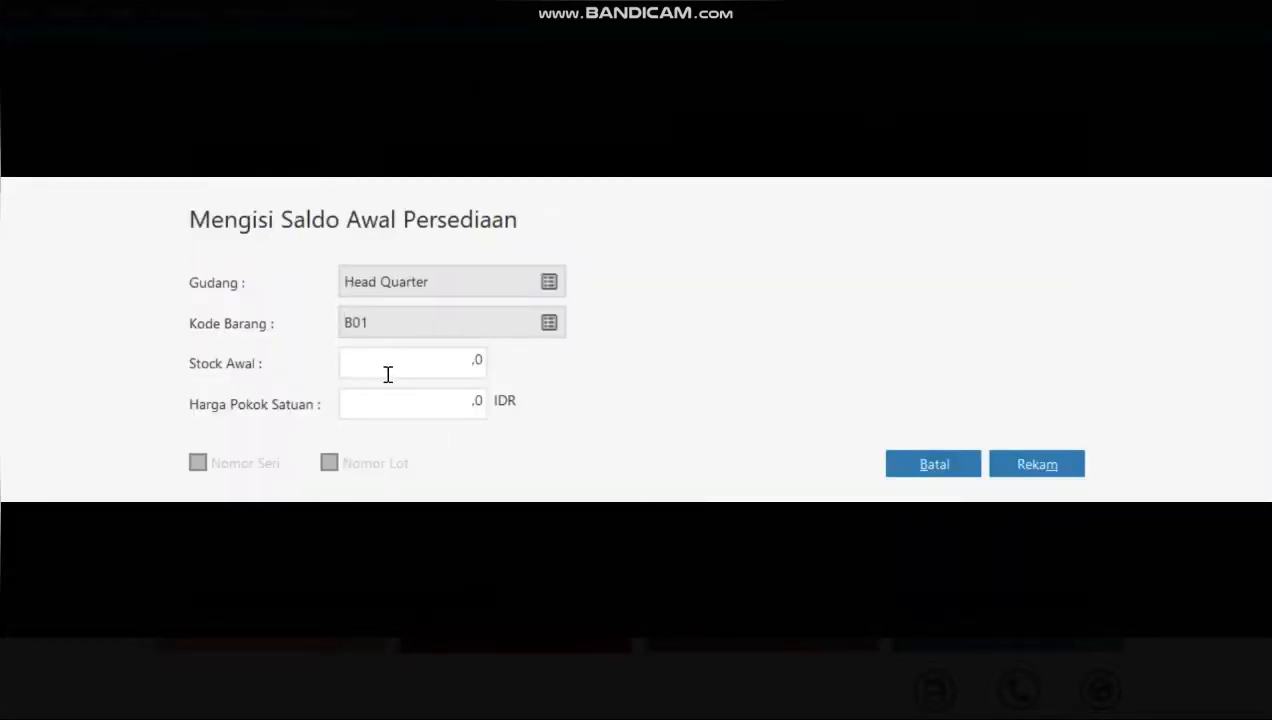
Set the unit cost of B01 to 75000 IDR and its opening stock to 5, and record the balance.
{"action": "left_click", "coordinate": [408, 409]}
{"action": "type", "text": "75000"}
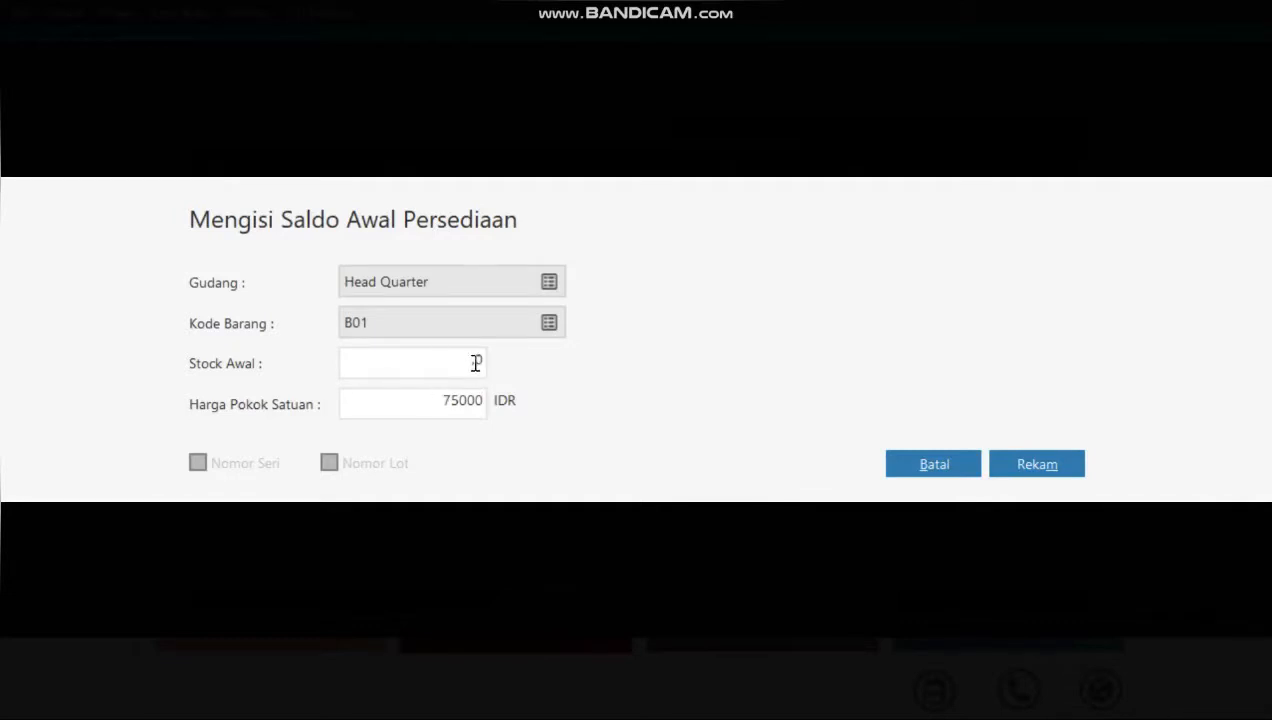
{"action": "left_click", "coordinate": [476, 362]}
{"action": "type", "text": "5"}
{"action": "left_click", "coordinate": [1048, 468]}
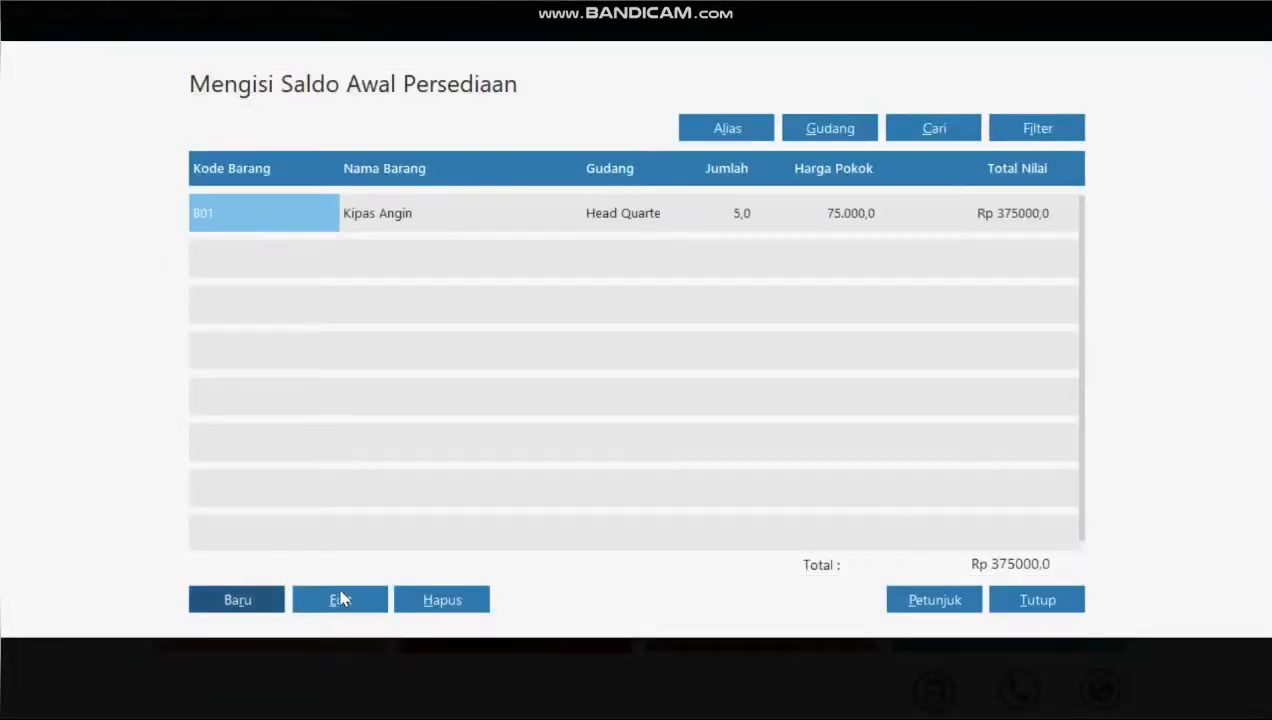
Record an opening balance for B02, Rice Cooker, with stock 2 and unit cost 125000 IDR.
{"action": "left_click", "coordinate": [267, 598]}
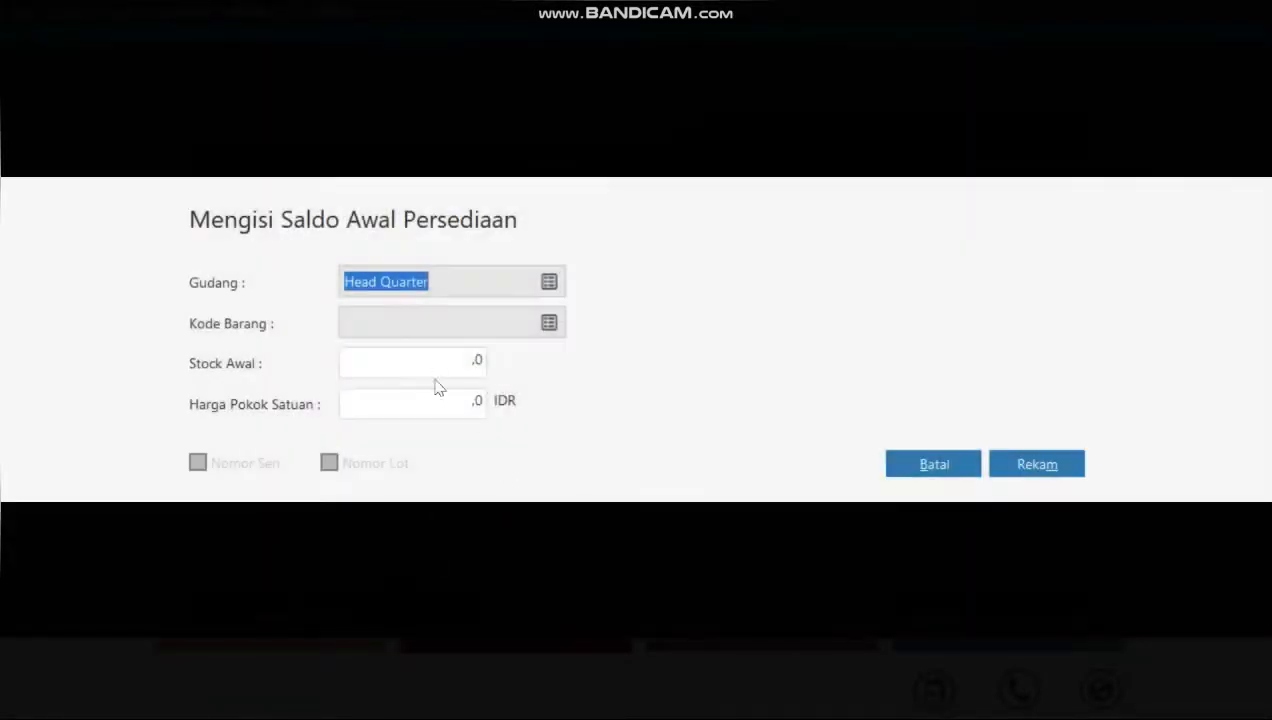
{"action": "left_click", "coordinate": [549, 323]}
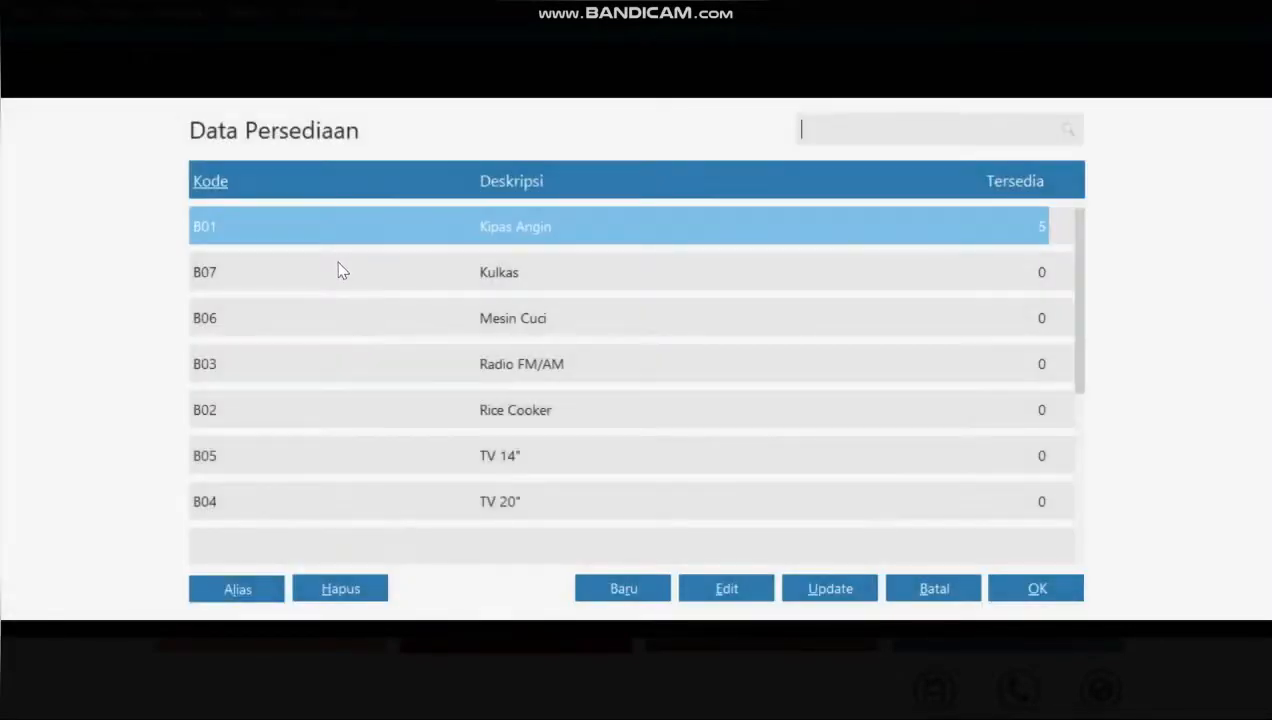
{"action": "left_click", "coordinate": [417, 410]}
{"action": "left_click", "coordinate": [1074, 582]}
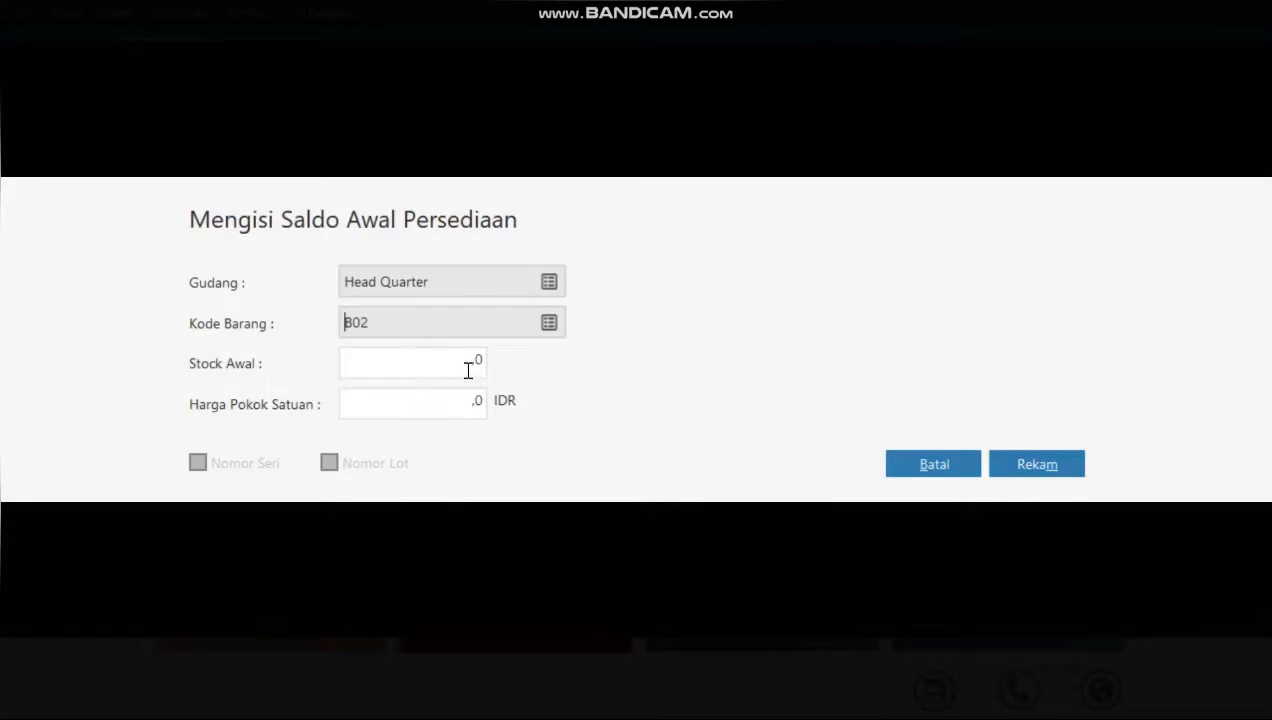
{"action": "left_click", "coordinate": [468, 370]}
{"action": "type", "text": "2"}
{"action": "left_click", "coordinate": [473, 403]}
{"action": "type", "text": "125000"}
{"action": "left_click", "coordinate": [1025, 466]}
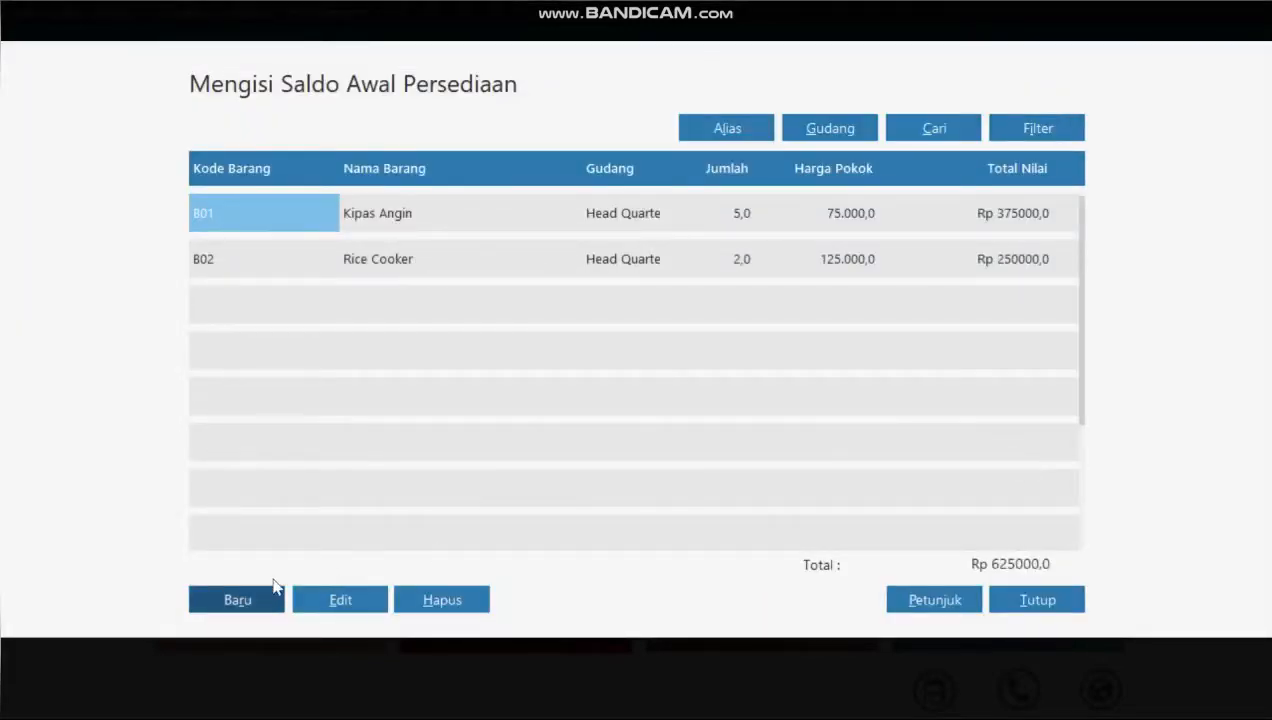
Record an opening balance for B03, Radio FM/AM, with stock 7 and unit cost 35000 IDR.
{"action": "left_click", "coordinate": [247, 598]}
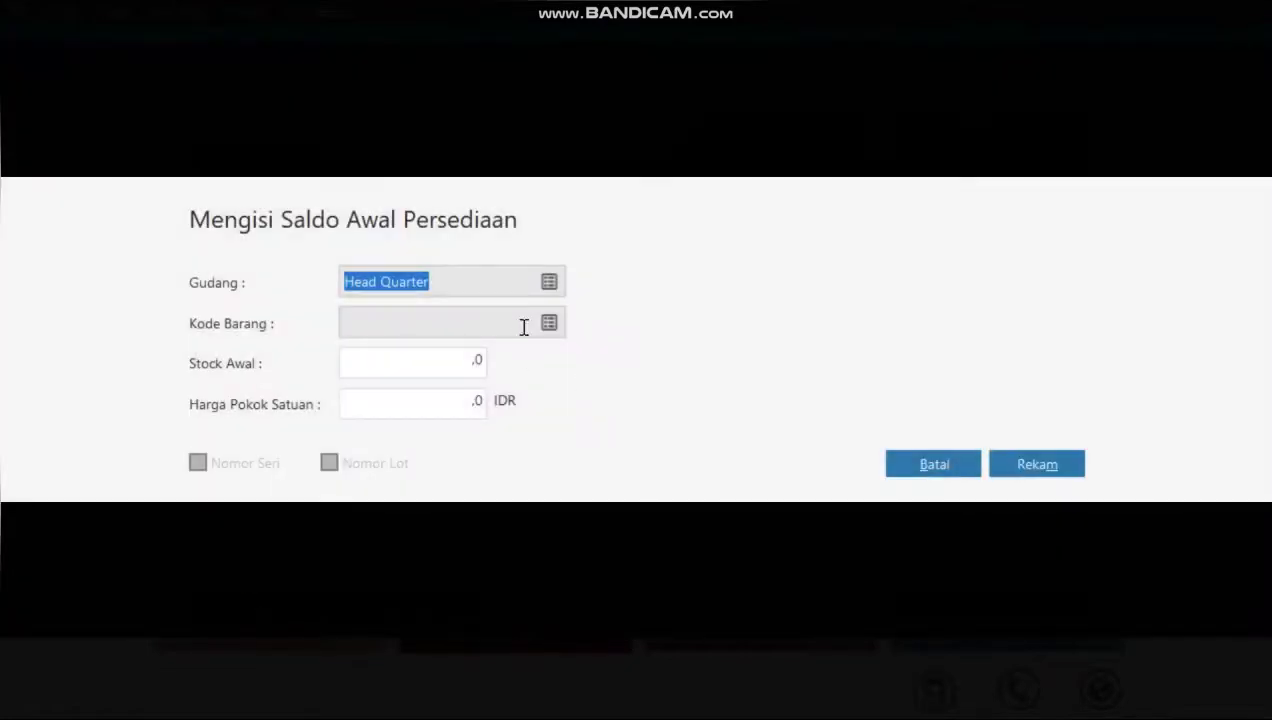
{"action": "left_click", "coordinate": [549, 323]}
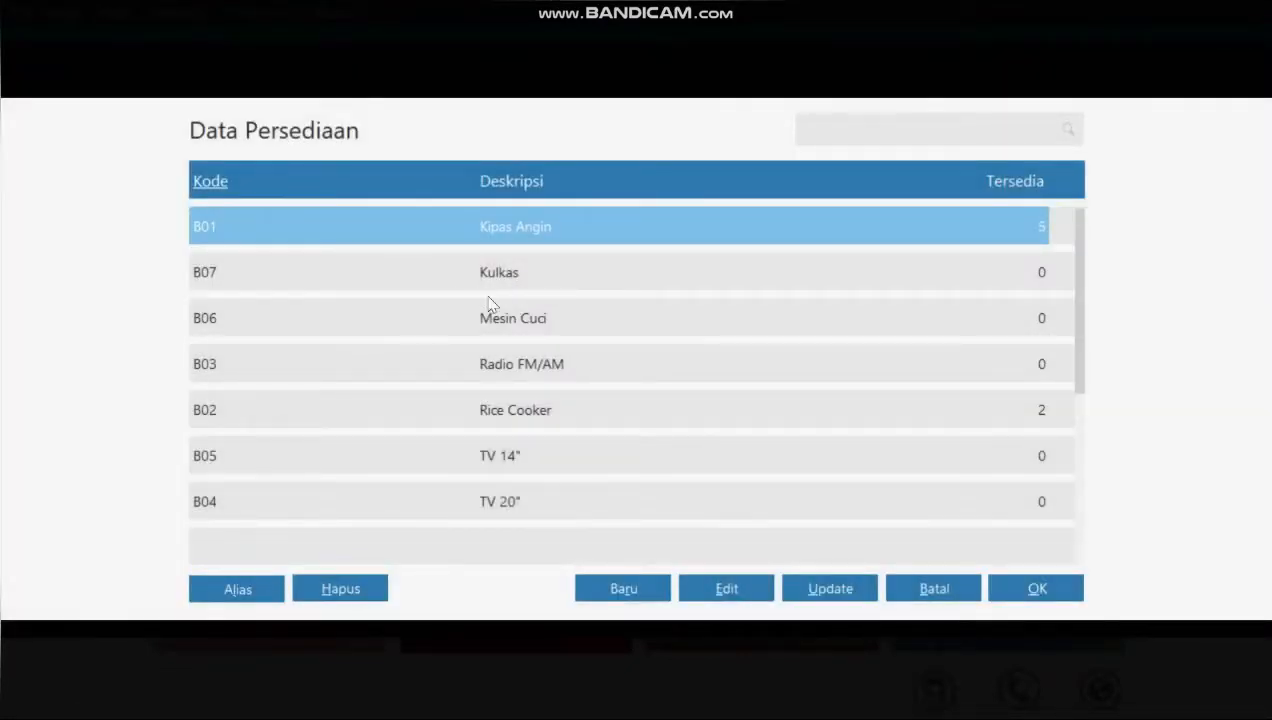
{"action": "left_click", "coordinate": [510, 366]}
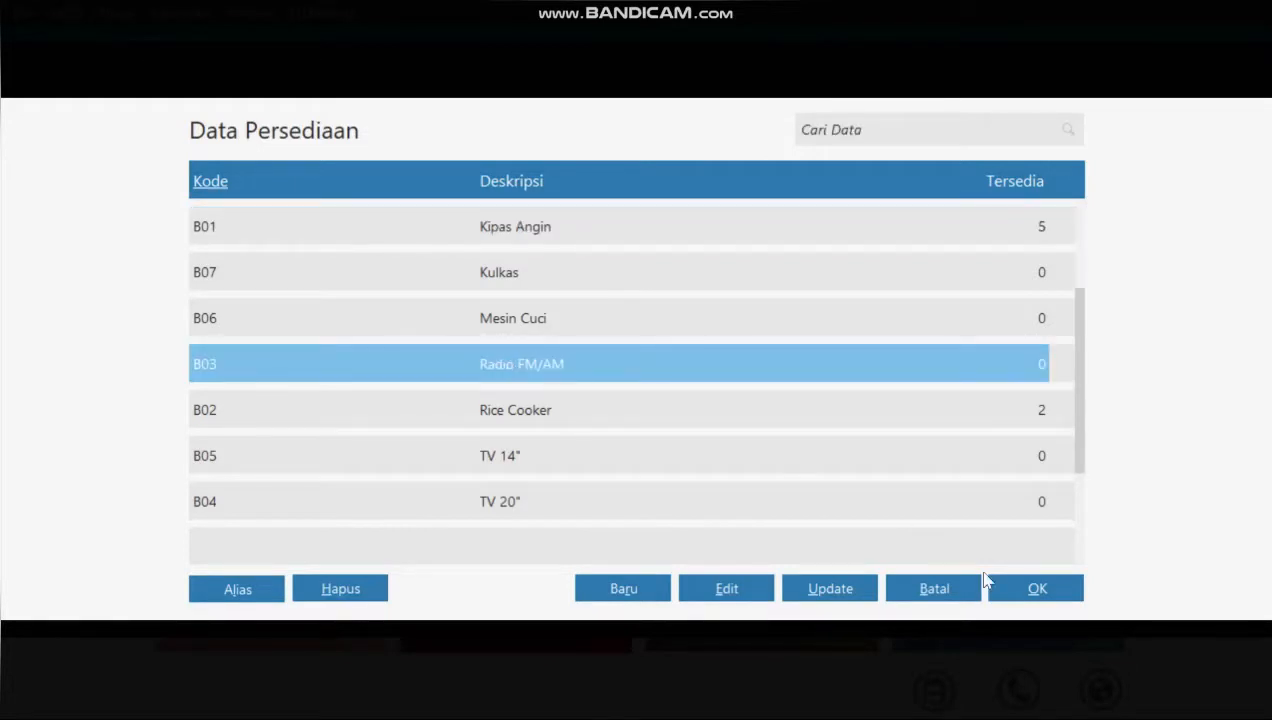
{"action": "left_click", "coordinate": [1028, 590]}
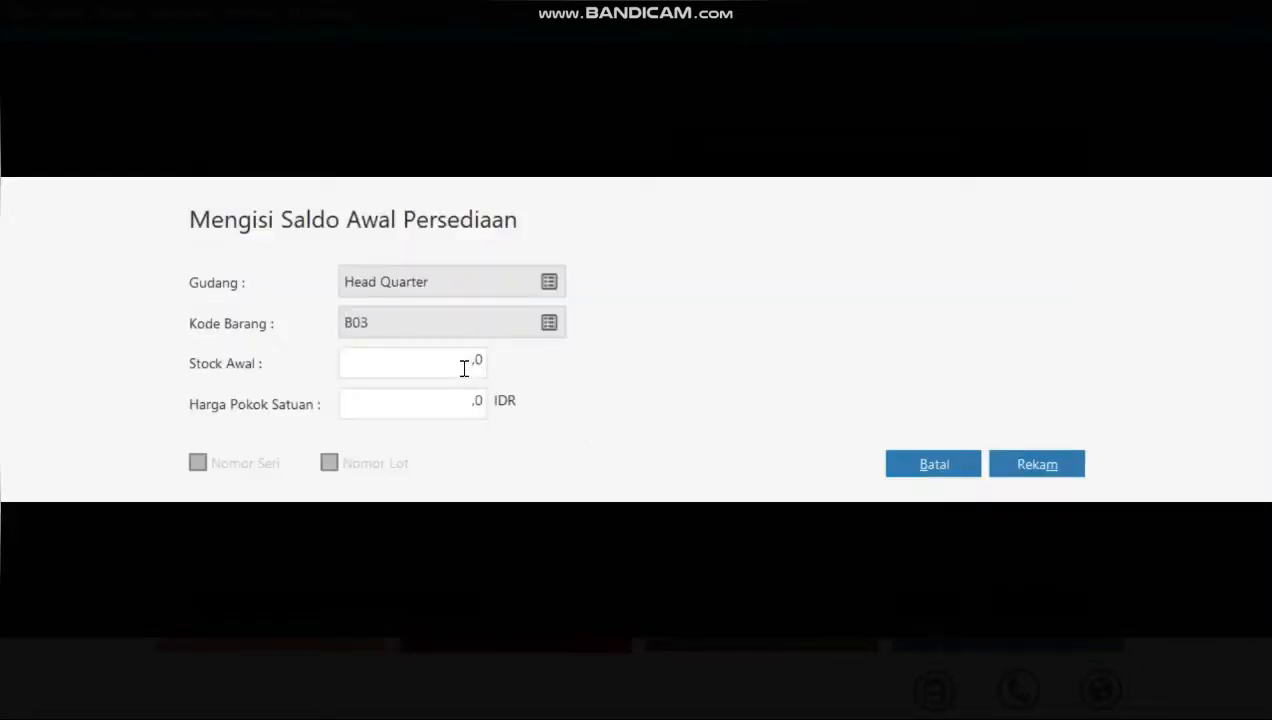
{"action": "left_click", "coordinate": [464, 368]}
{"action": "type", "text": "7"}
{"action": "left_click", "coordinate": [474, 404]}
{"action": "type", "text": "35000"}
{"action": "left_click", "coordinate": [1010, 472]}
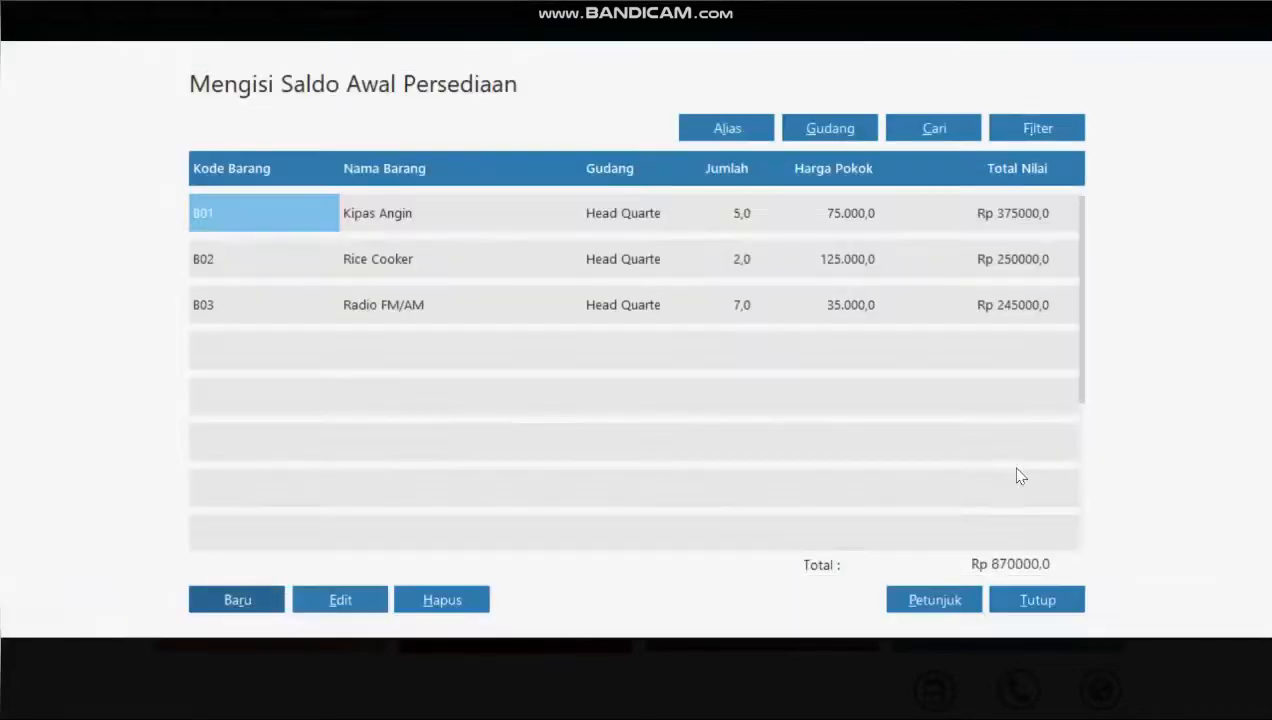
Record an opening balance for B04, TV 20", with stock 4 and unit cost 825000 IDR.
{"action": "left_click", "coordinate": [237, 600]}
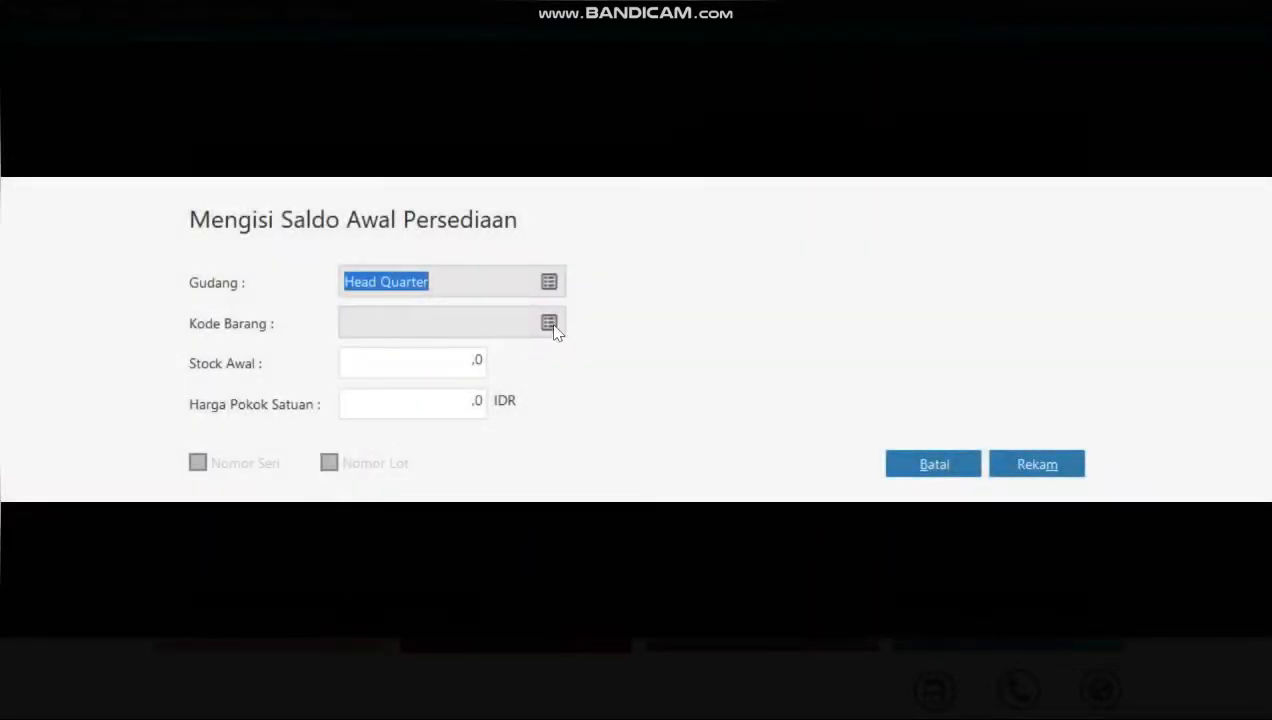
{"action": "left_click", "coordinate": [549, 324]}
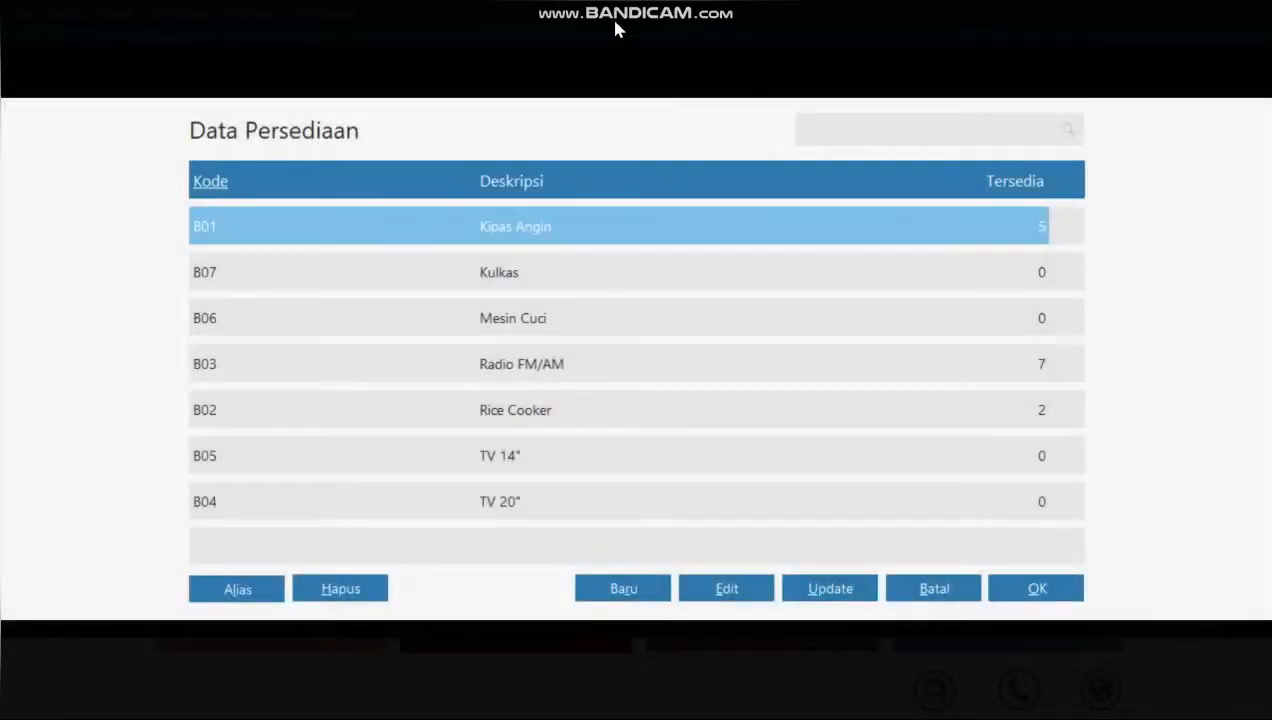
{"action": "mouse_move", "coordinate": [614, 4]}
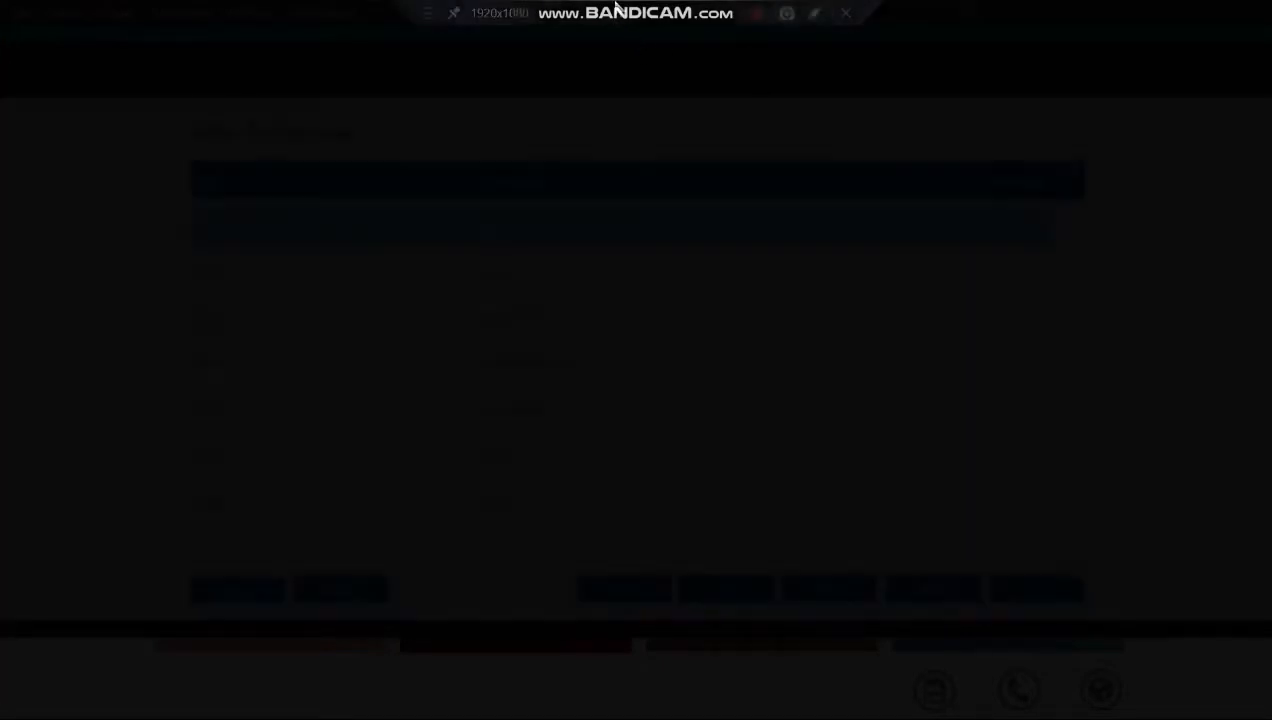
{"action": "left_click", "coordinate": [731, 17]}
{"action": "mouse_move", "coordinate": [616, 5]}
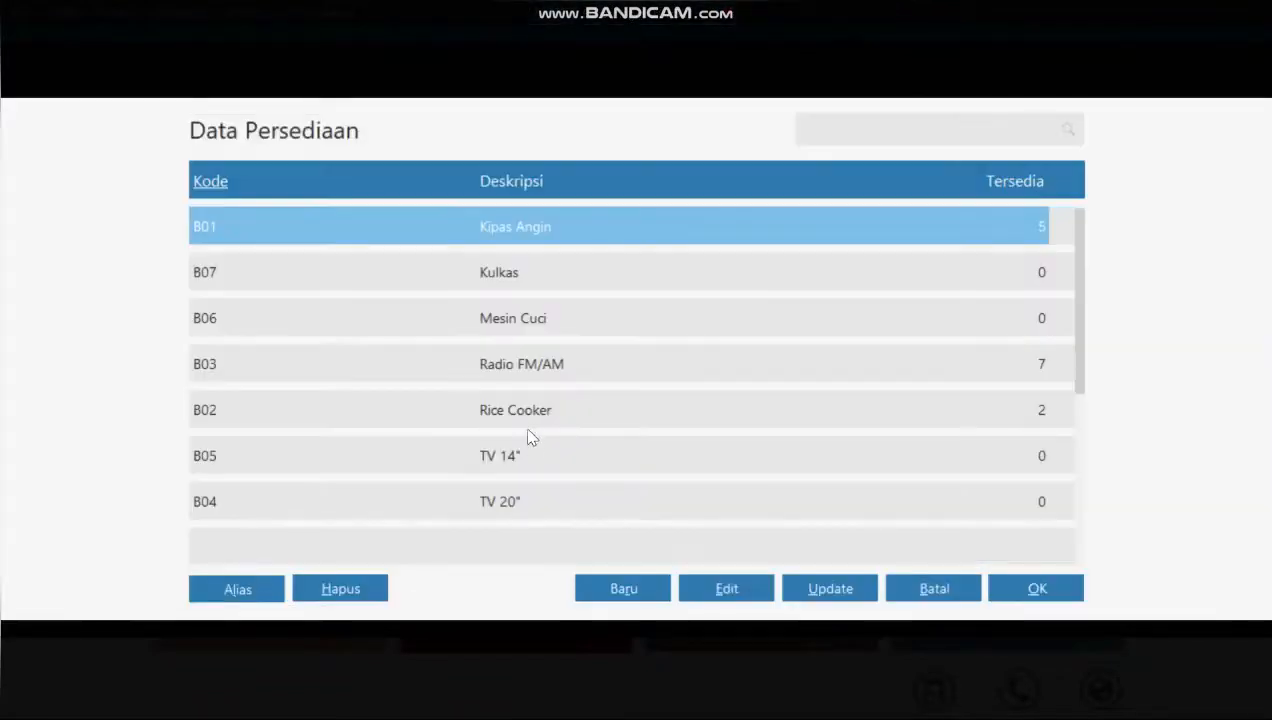
{"action": "left_click", "coordinate": [480, 500]}
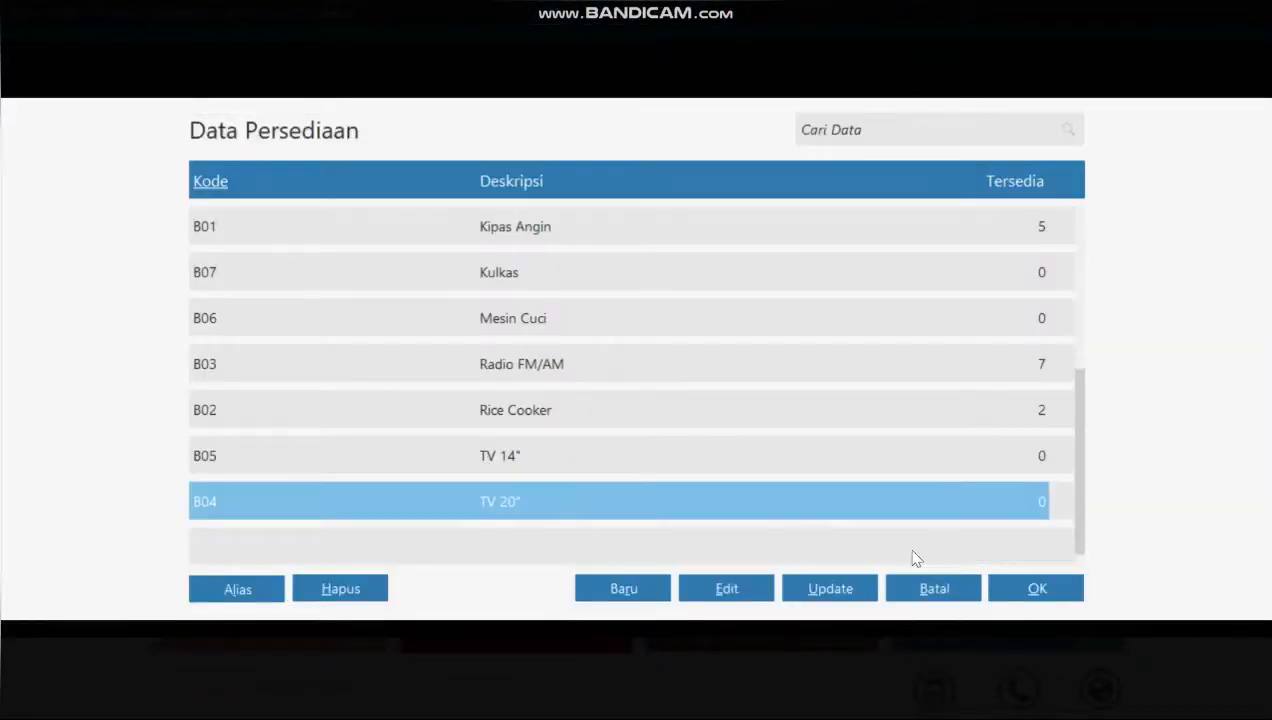
{"action": "left_click", "coordinate": [1015, 590]}
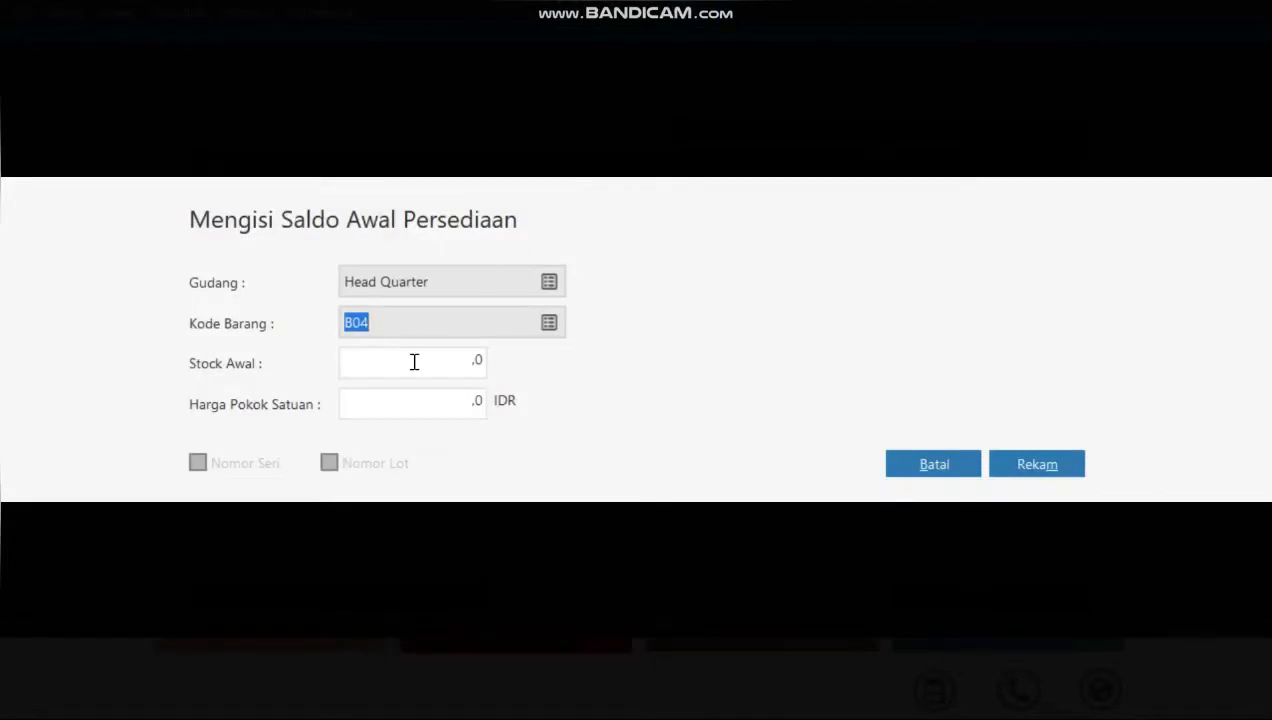
{"action": "left_click", "coordinate": [414, 362]}
{"action": "type", "text": "4"}
{"action": "left_click", "coordinate": [463, 405]}
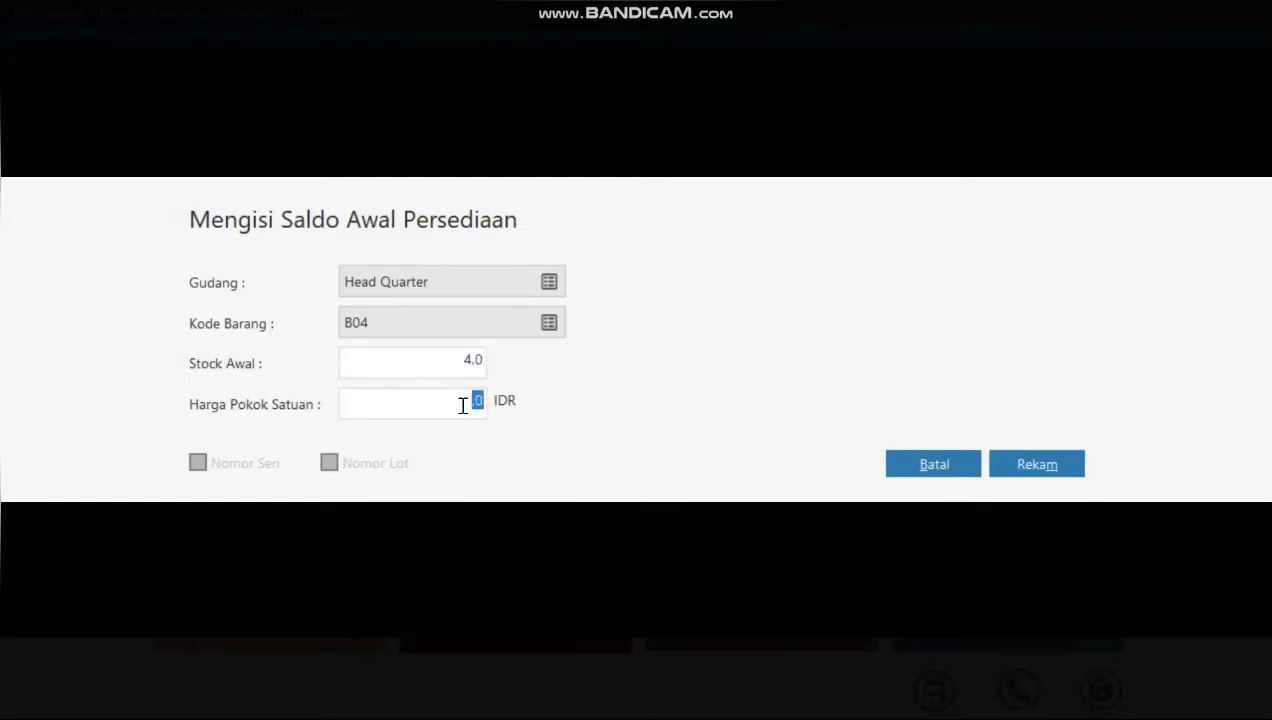
{"action": "type", "text": "825000"}
{"action": "left_click", "coordinate": [1035, 461]}
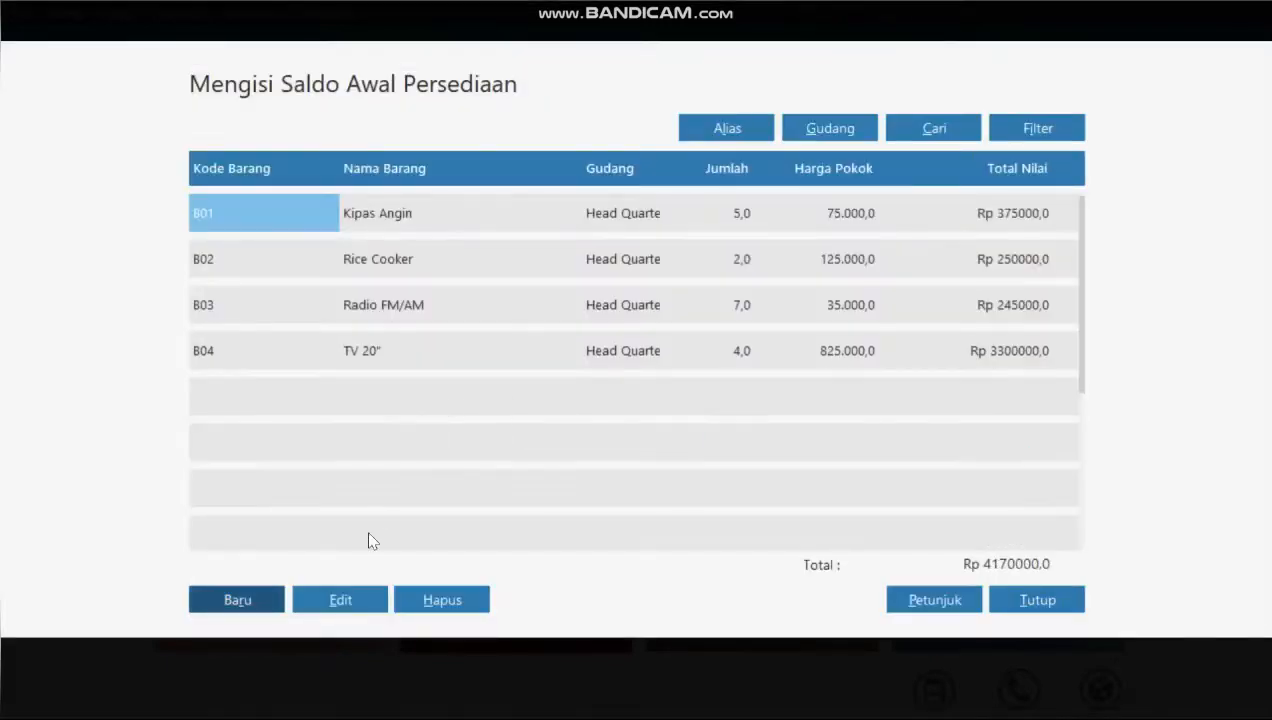
Record an opening balance for B05, TV 14", with stock 8 and unit cost 315000 IDR.
{"action": "left_click", "coordinate": [253, 601]}
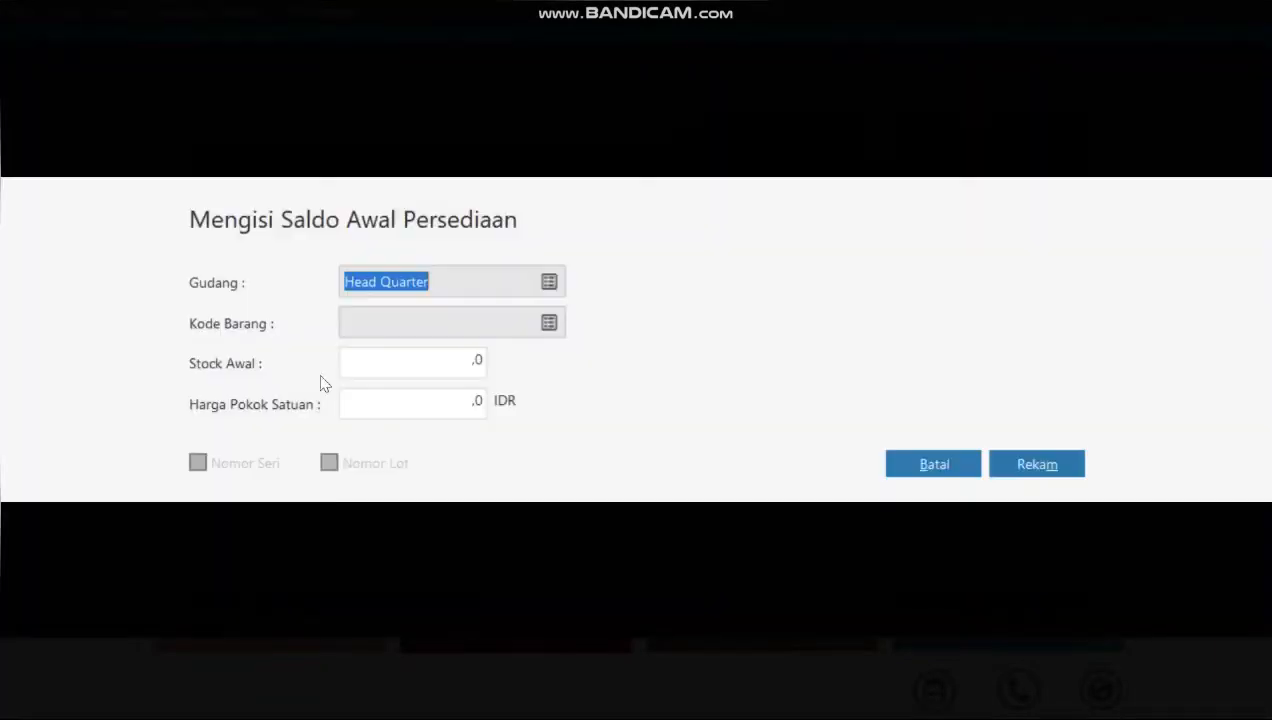
{"action": "left_click", "coordinate": [548, 324]}
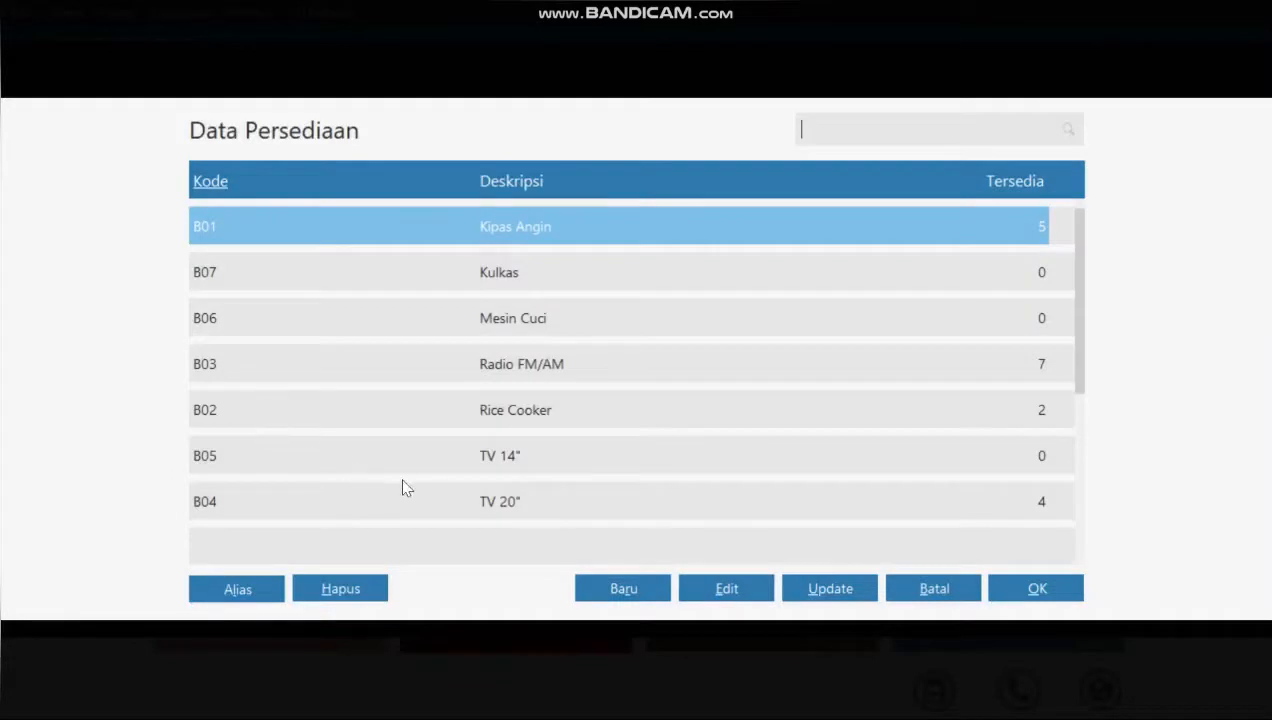
{"action": "left_click", "coordinate": [478, 452]}
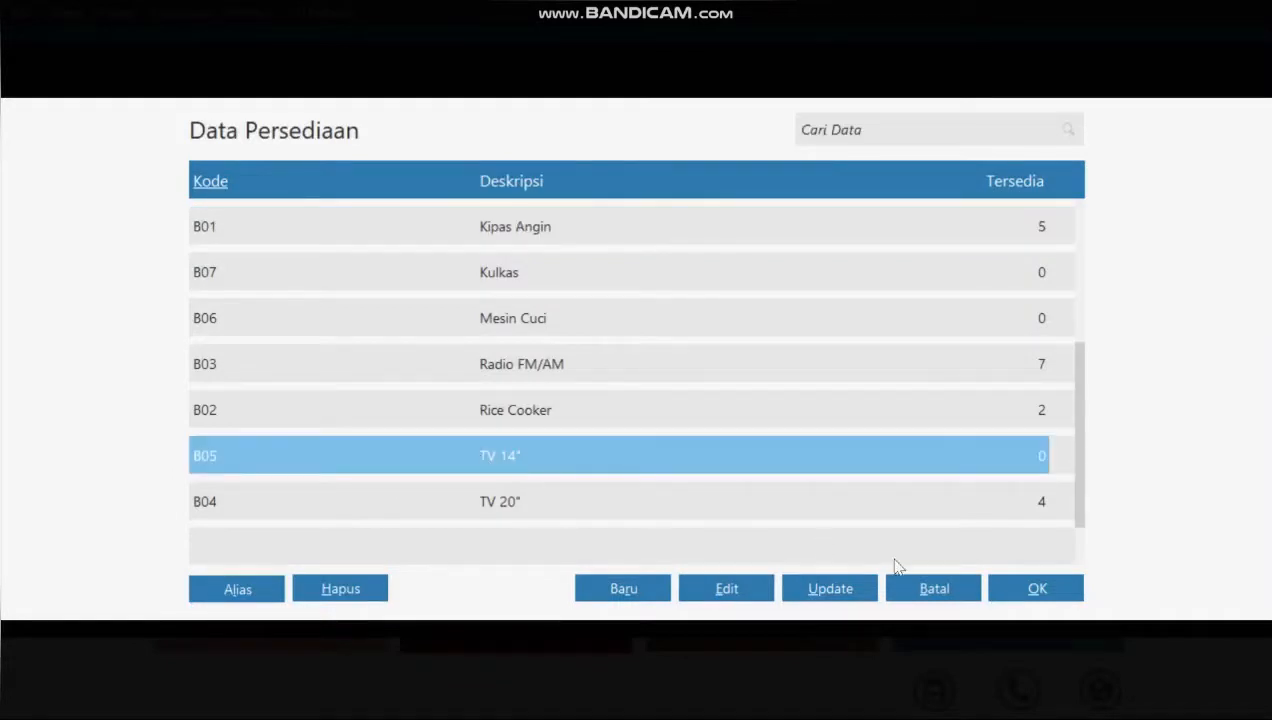
{"action": "left_click", "coordinate": [1033, 592]}
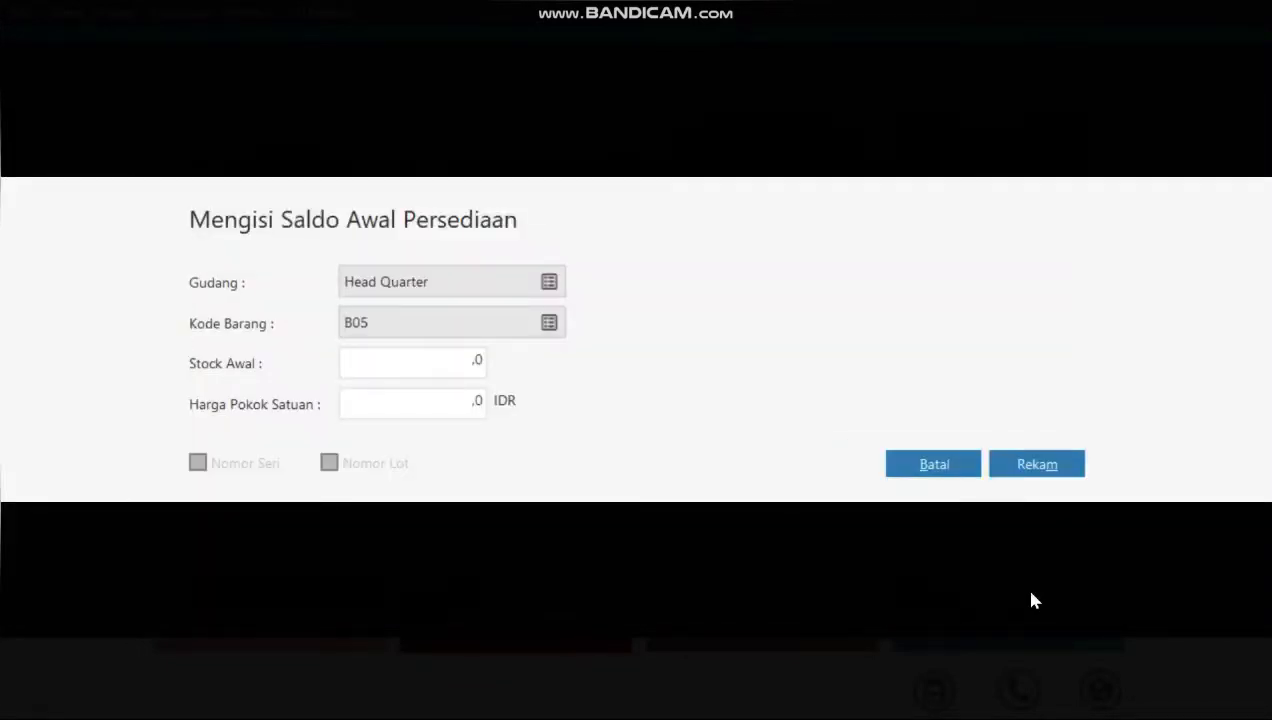
{"action": "left_click", "coordinate": [461, 362]}
{"action": "type", "text": "8"}
{"action": "left_click", "coordinate": [476, 401]}
{"action": "type", "text": "515"}
{"action": "key", "text": "BackSpace"}
{"action": "key", "text": "BackSpace"}
{"action": "key", "text": "BackSpace"}
{"action": "type", "text": "315000"}
{"action": "left_click", "coordinate": [1052, 475]}
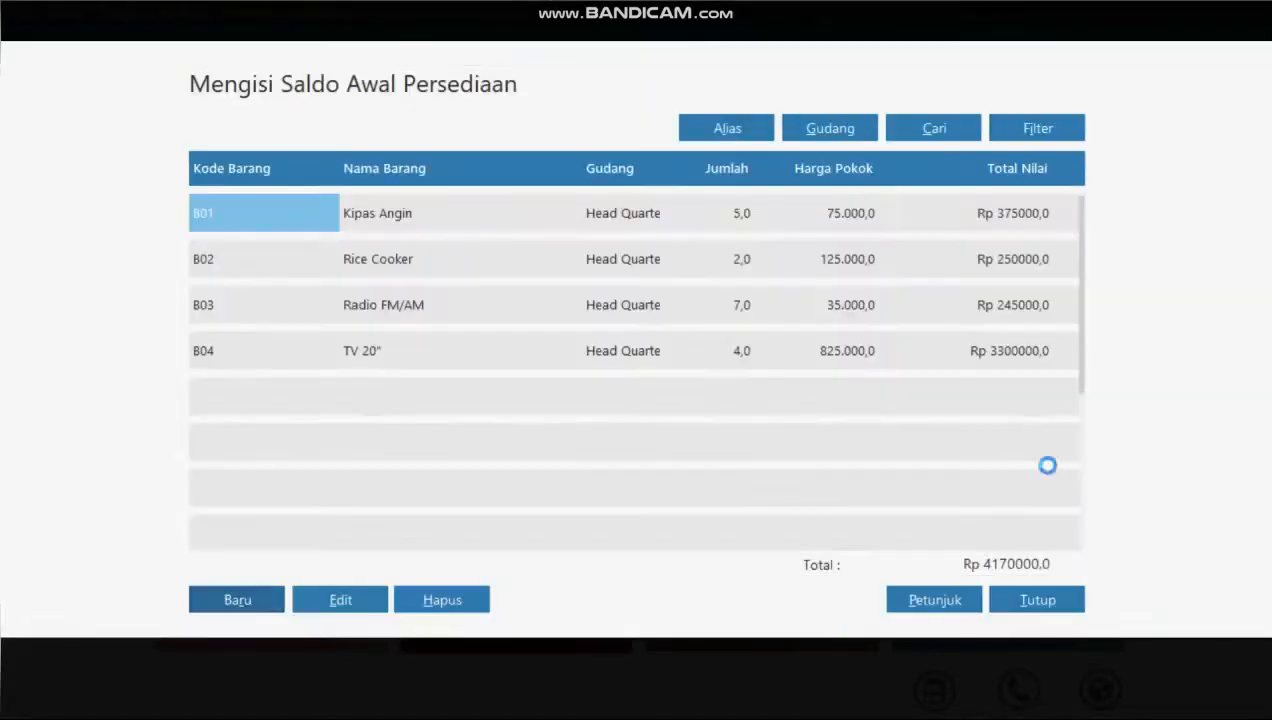
Record an opening balance for B06, Mesin Cuci, with stock 4 and unit cost 375000 IDR.
{"action": "left_click", "coordinate": [240, 602]}
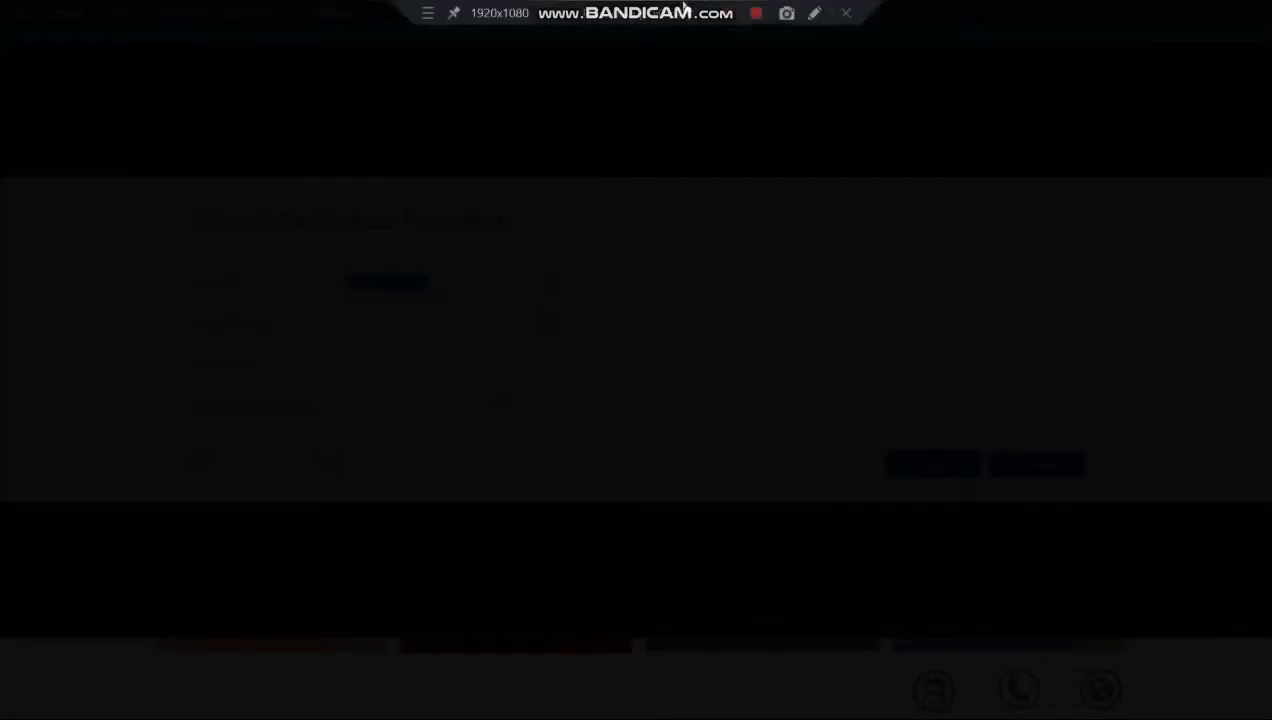
{"action": "left_click", "coordinate": [549, 323]}
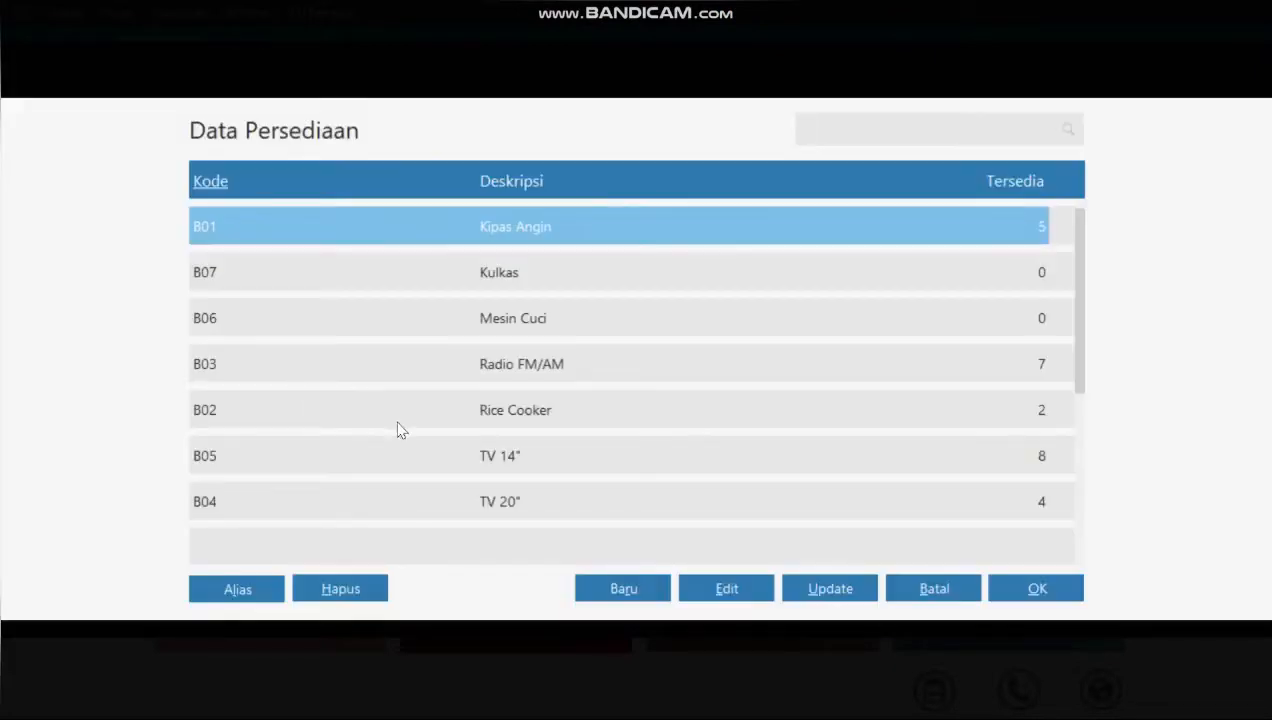
{"action": "left_click", "coordinate": [449, 317]}
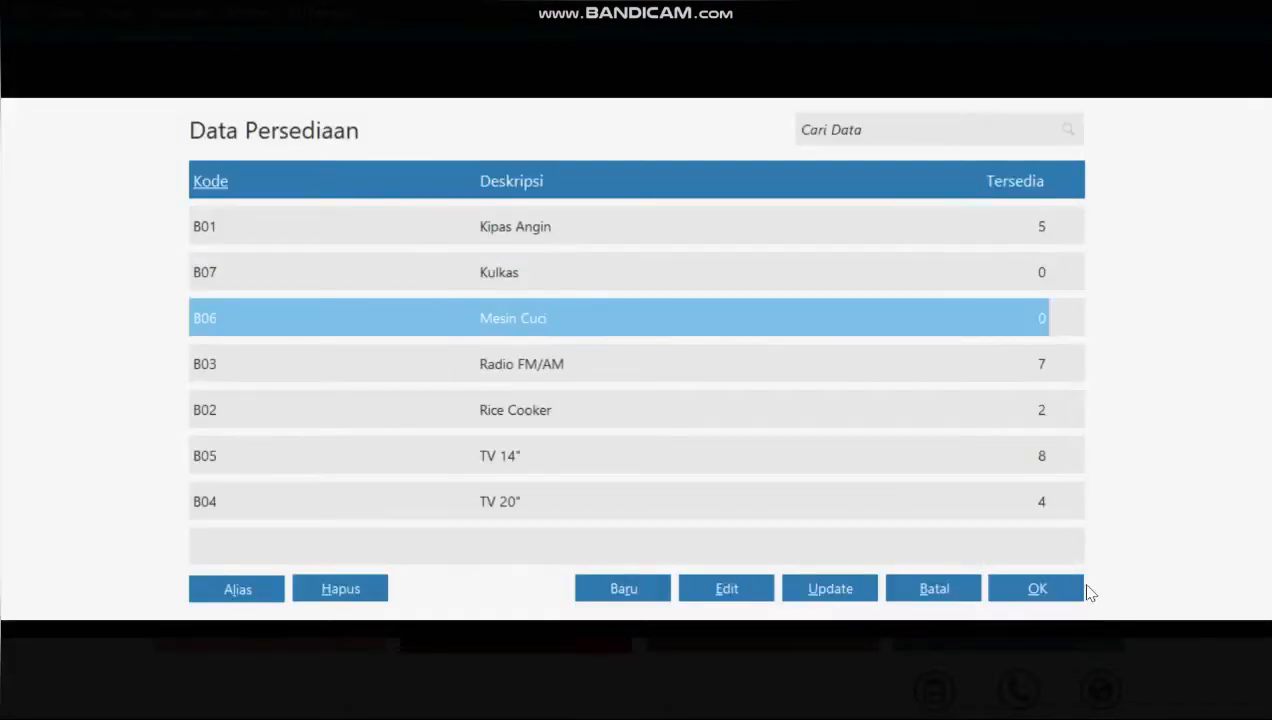
{"action": "left_click", "coordinate": [1053, 586]}
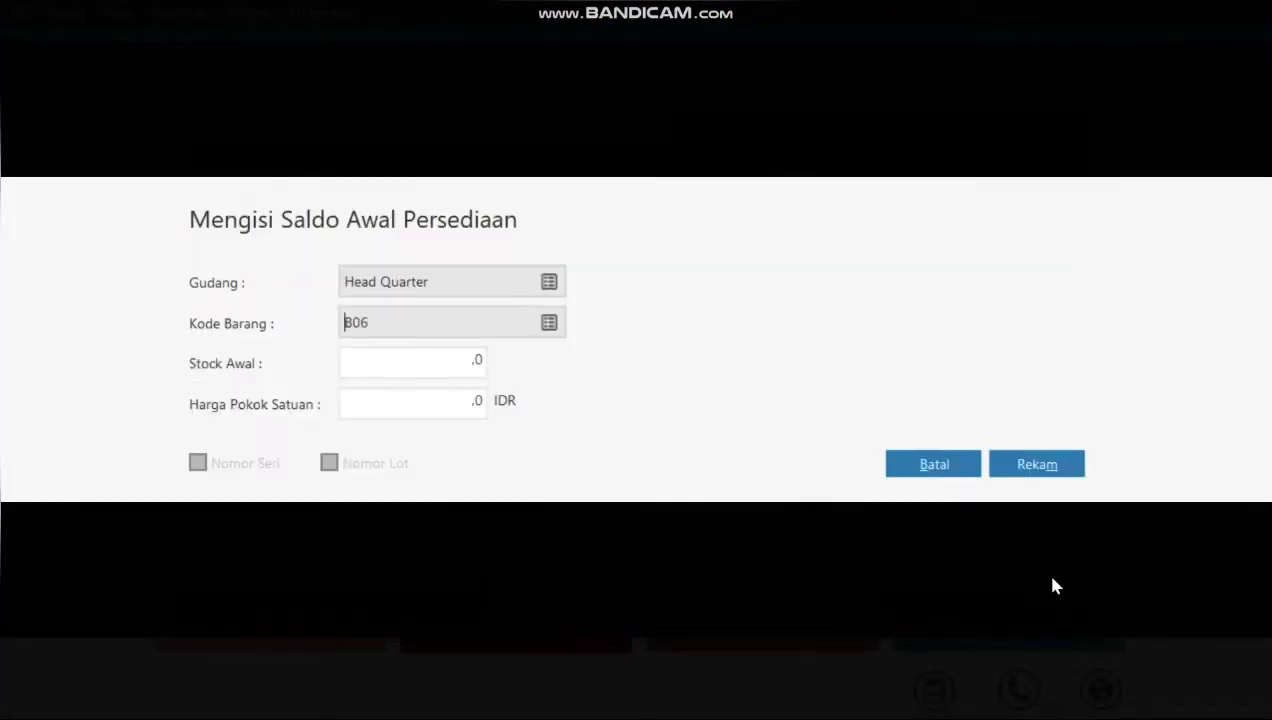
{"action": "left_click", "coordinate": [474, 363]}
{"action": "type", "text": "4"}
{"action": "left_click", "coordinate": [470, 400]}
{"action": "type", "text": "375000"}
{"action": "left_click", "coordinate": [1000, 463]}
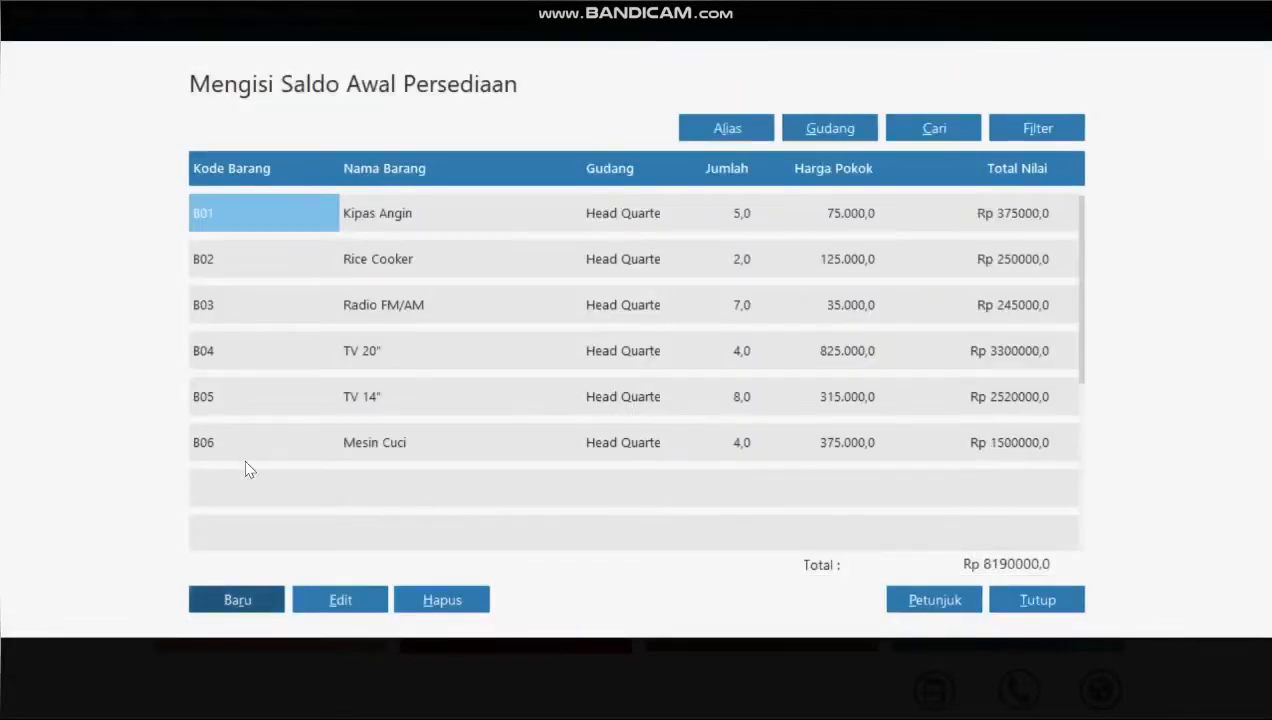
Record an opening balance for B07, Kulkas, with stock 5 and unit cost 1125000 IDR.
{"action": "left_click", "coordinate": [256, 602]}
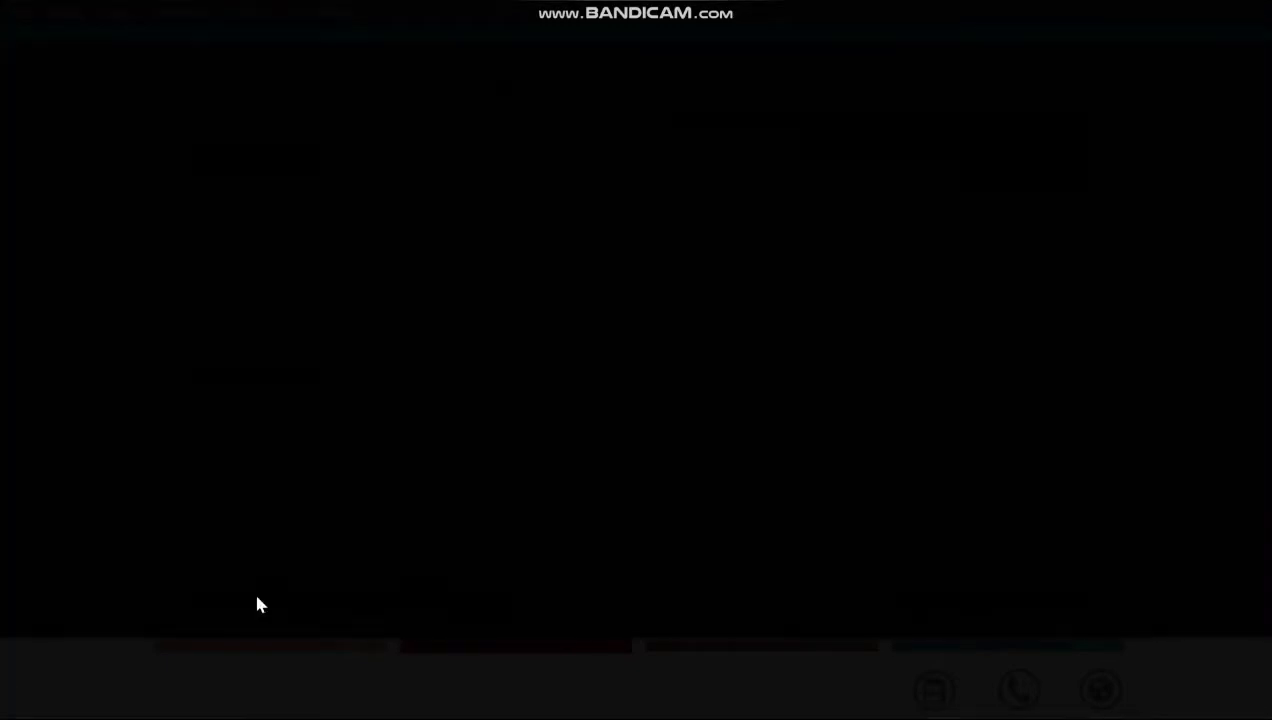
{"action": "left_click", "coordinate": [550, 319]}
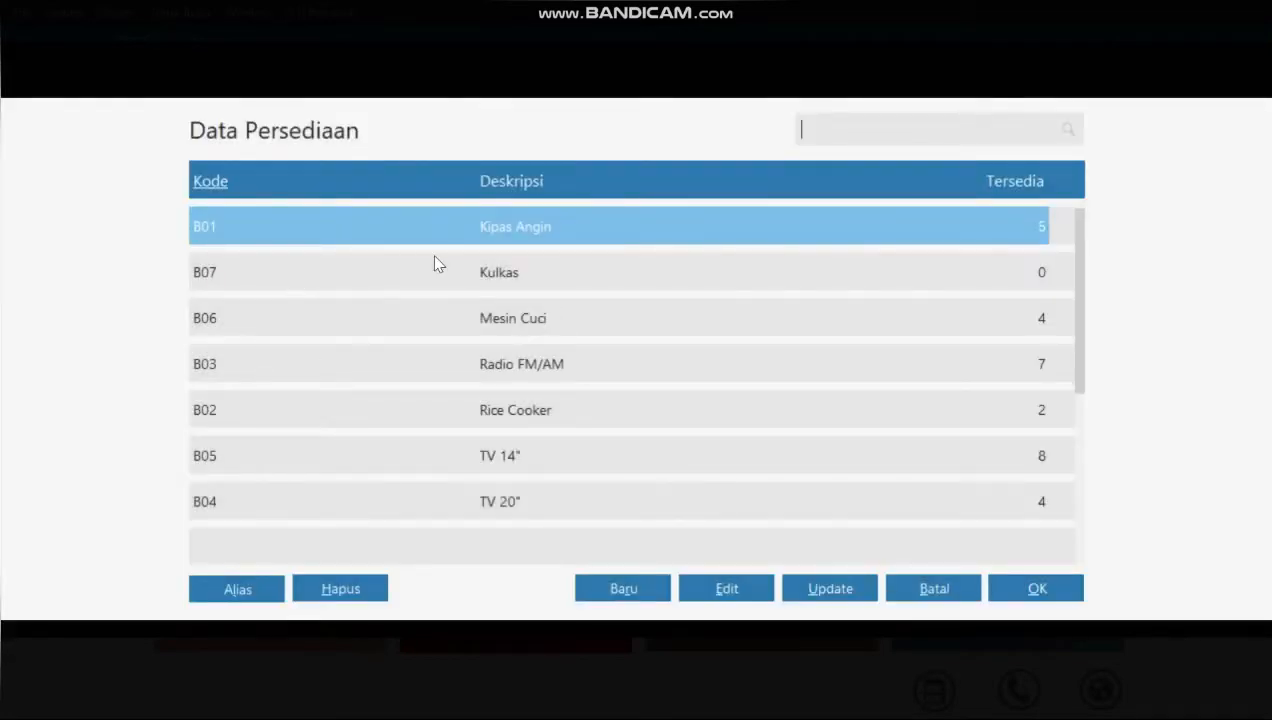
{"action": "left_click", "coordinate": [512, 271]}
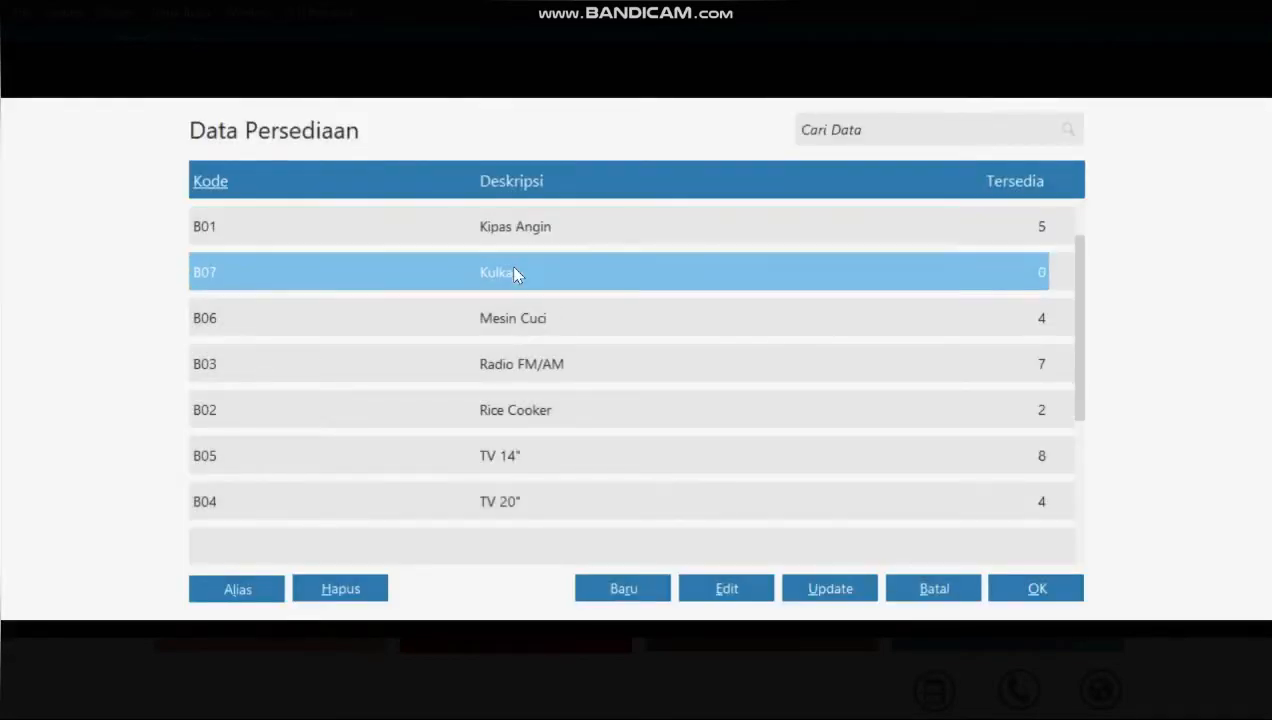
{"action": "left_click", "coordinate": [1063, 597]}
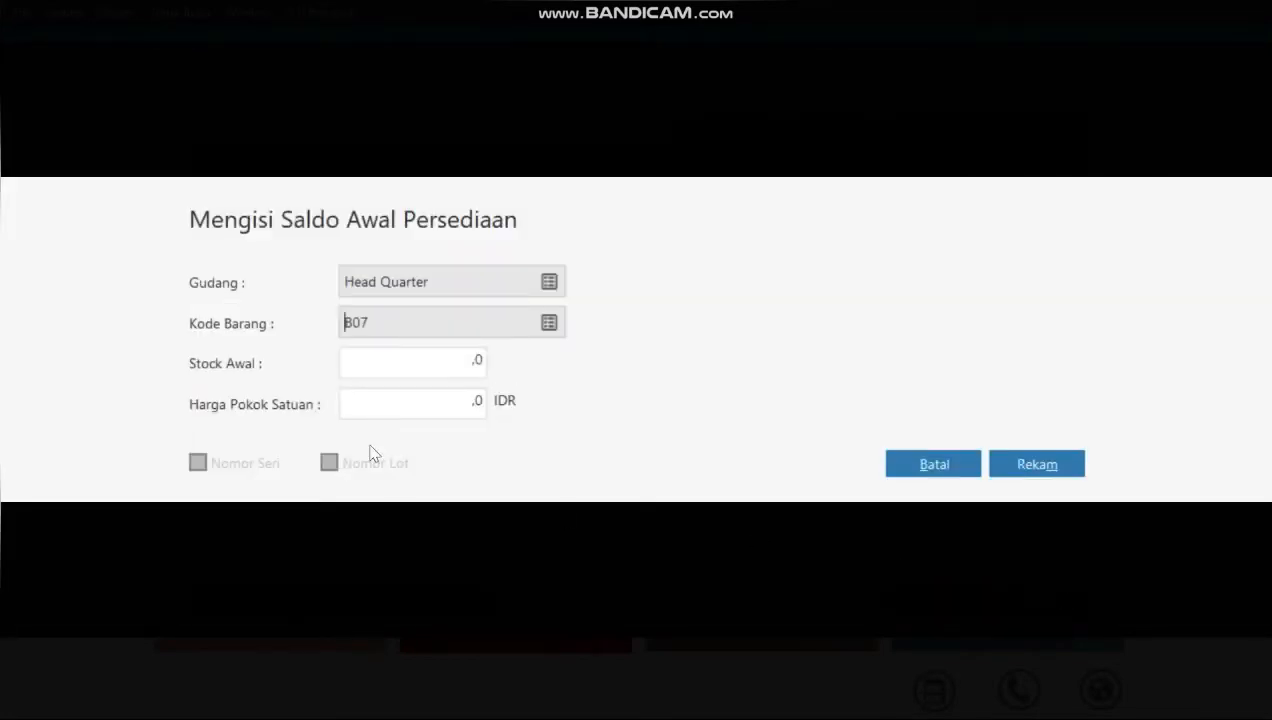
{"action": "left_click", "coordinate": [410, 367]}
{"action": "type", "text": "5"}
{"action": "left_click", "coordinate": [475, 405]}
{"action": "type", "text": "1125000"}
{"action": "left_click", "coordinate": [1042, 477]}
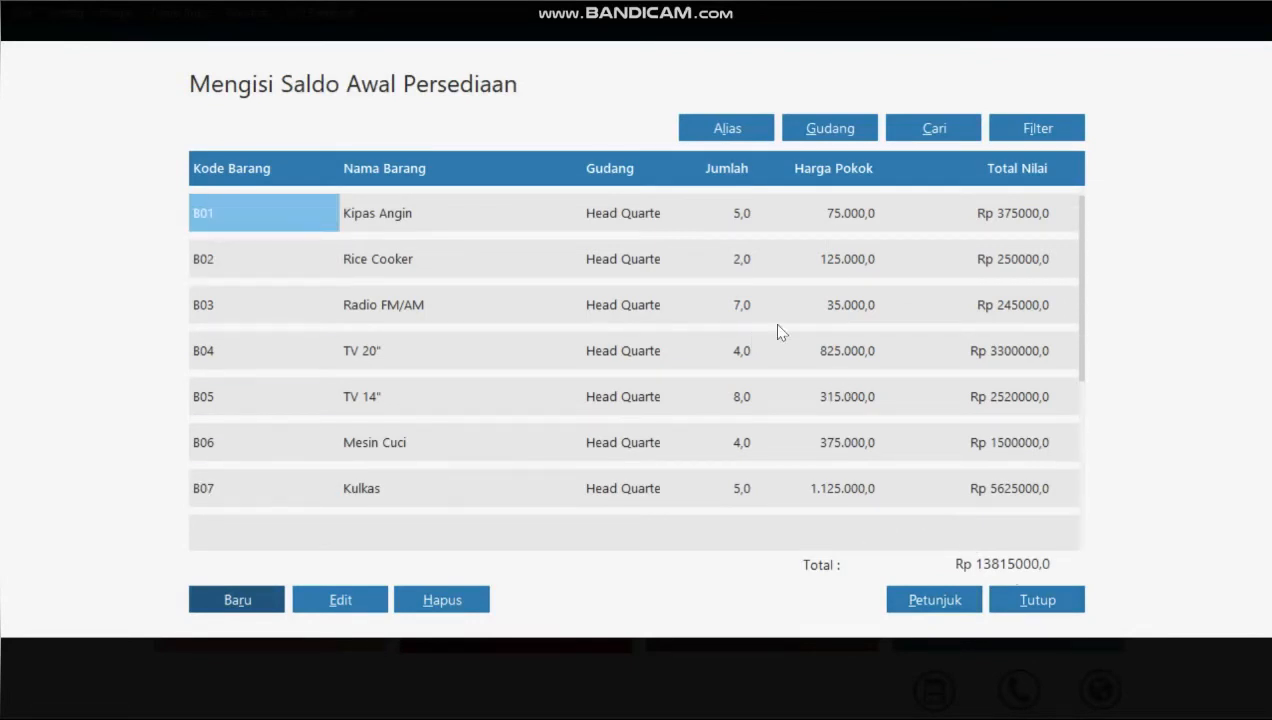
Close the opening inventory balance list and run the recalculation of ending inventory balances.
{"action": "left_click", "coordinate": [1016, 596]}
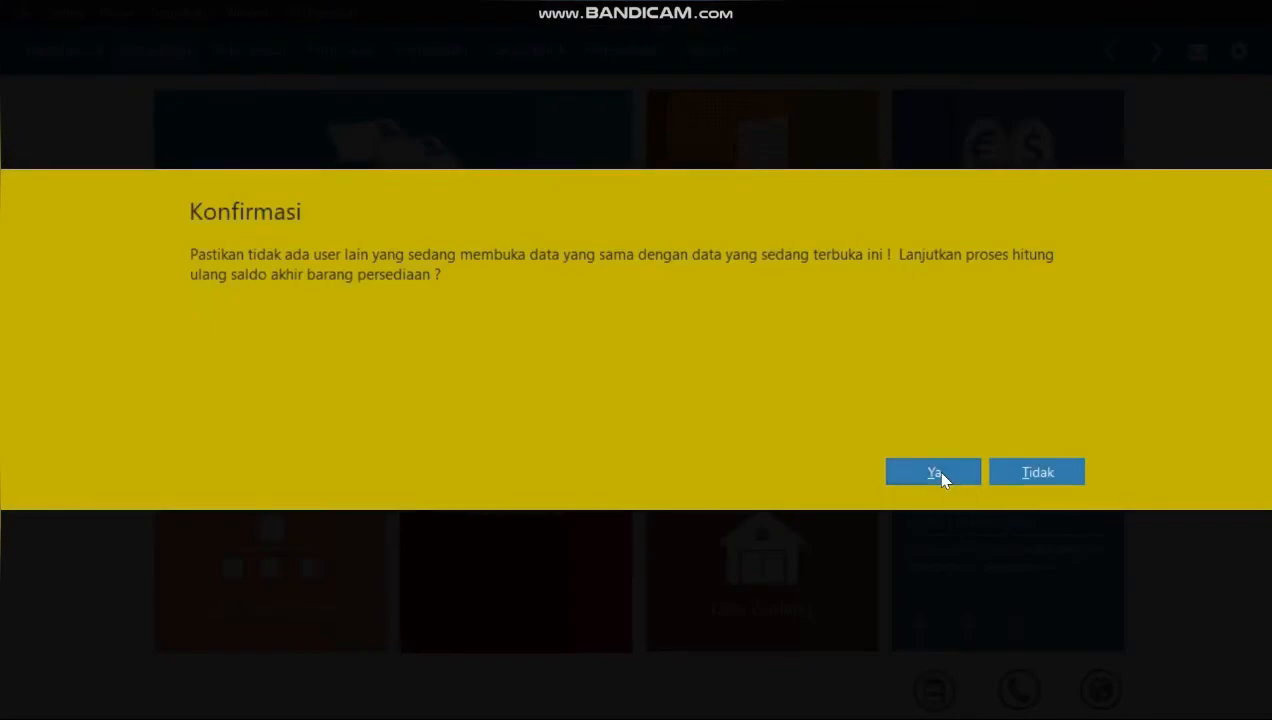
{"action": "left_click", "coordinate": [935, 471]}
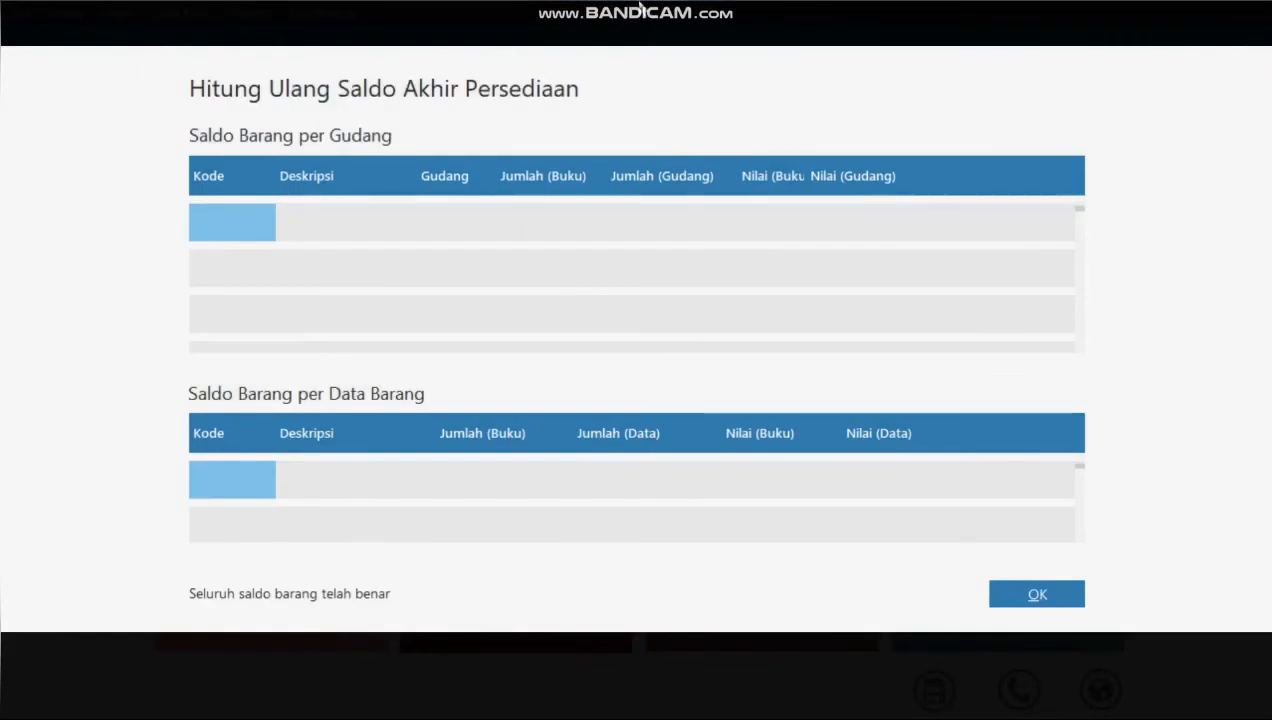
{"action": "mouse_move", "coordinate": [617, 8]}
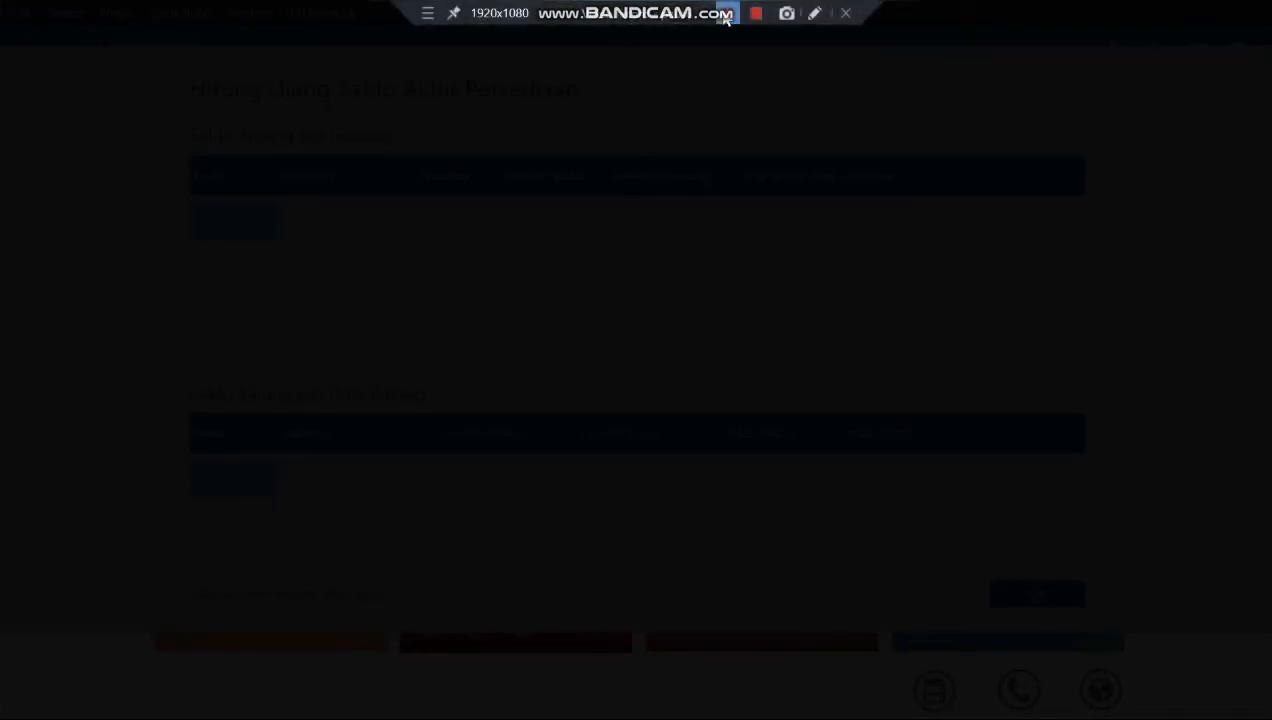